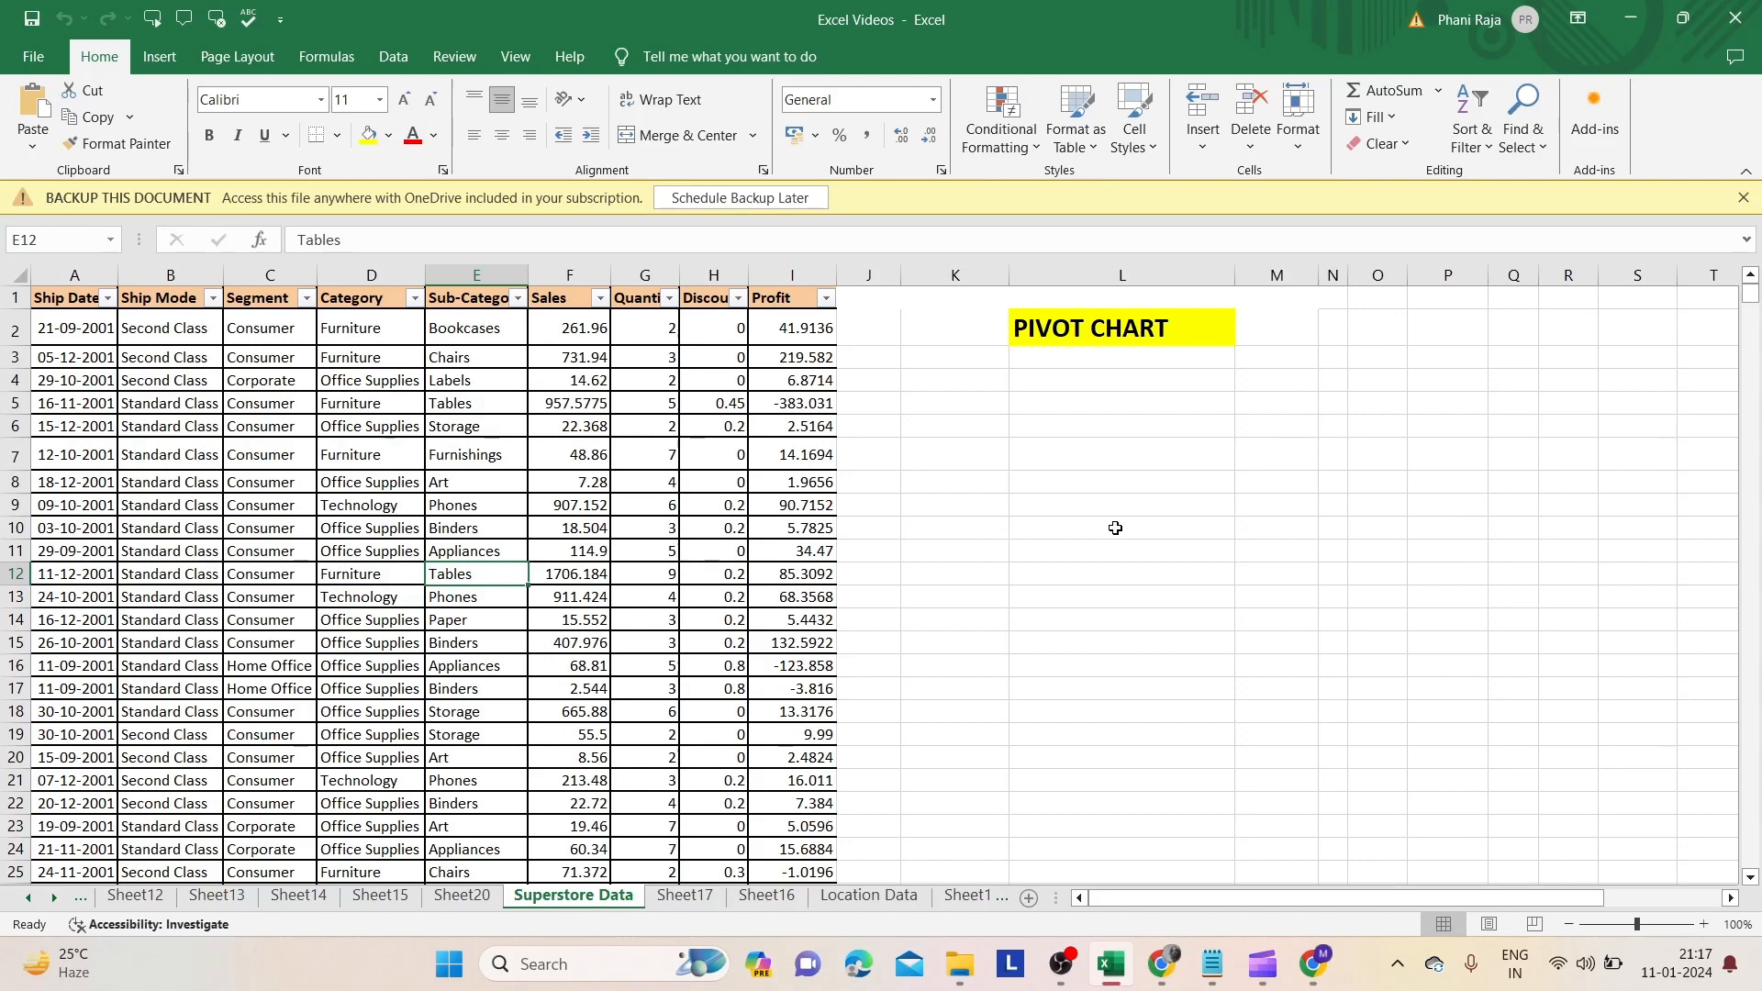
- Insert a PivotChart from the Superstore Data table, placed on a new worksheet
{"action": "left_click", "coordinate": [501, 555]}
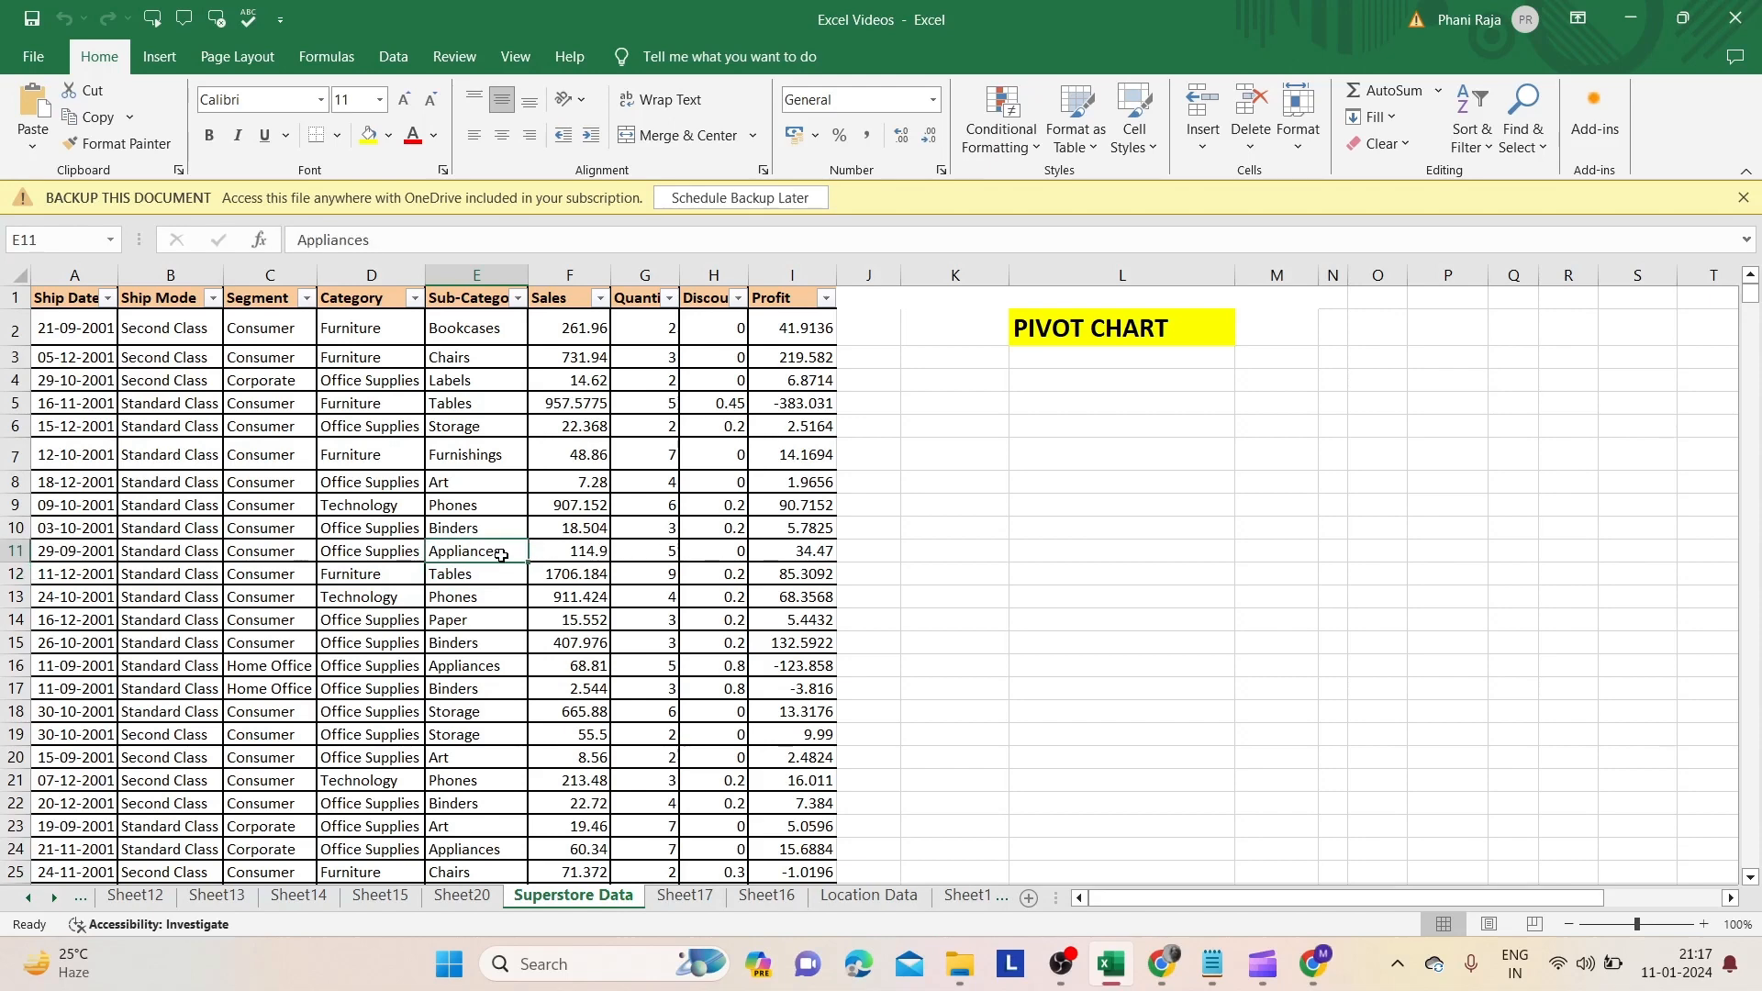
{"action": "left_click", "coordinate": [163, 59]}
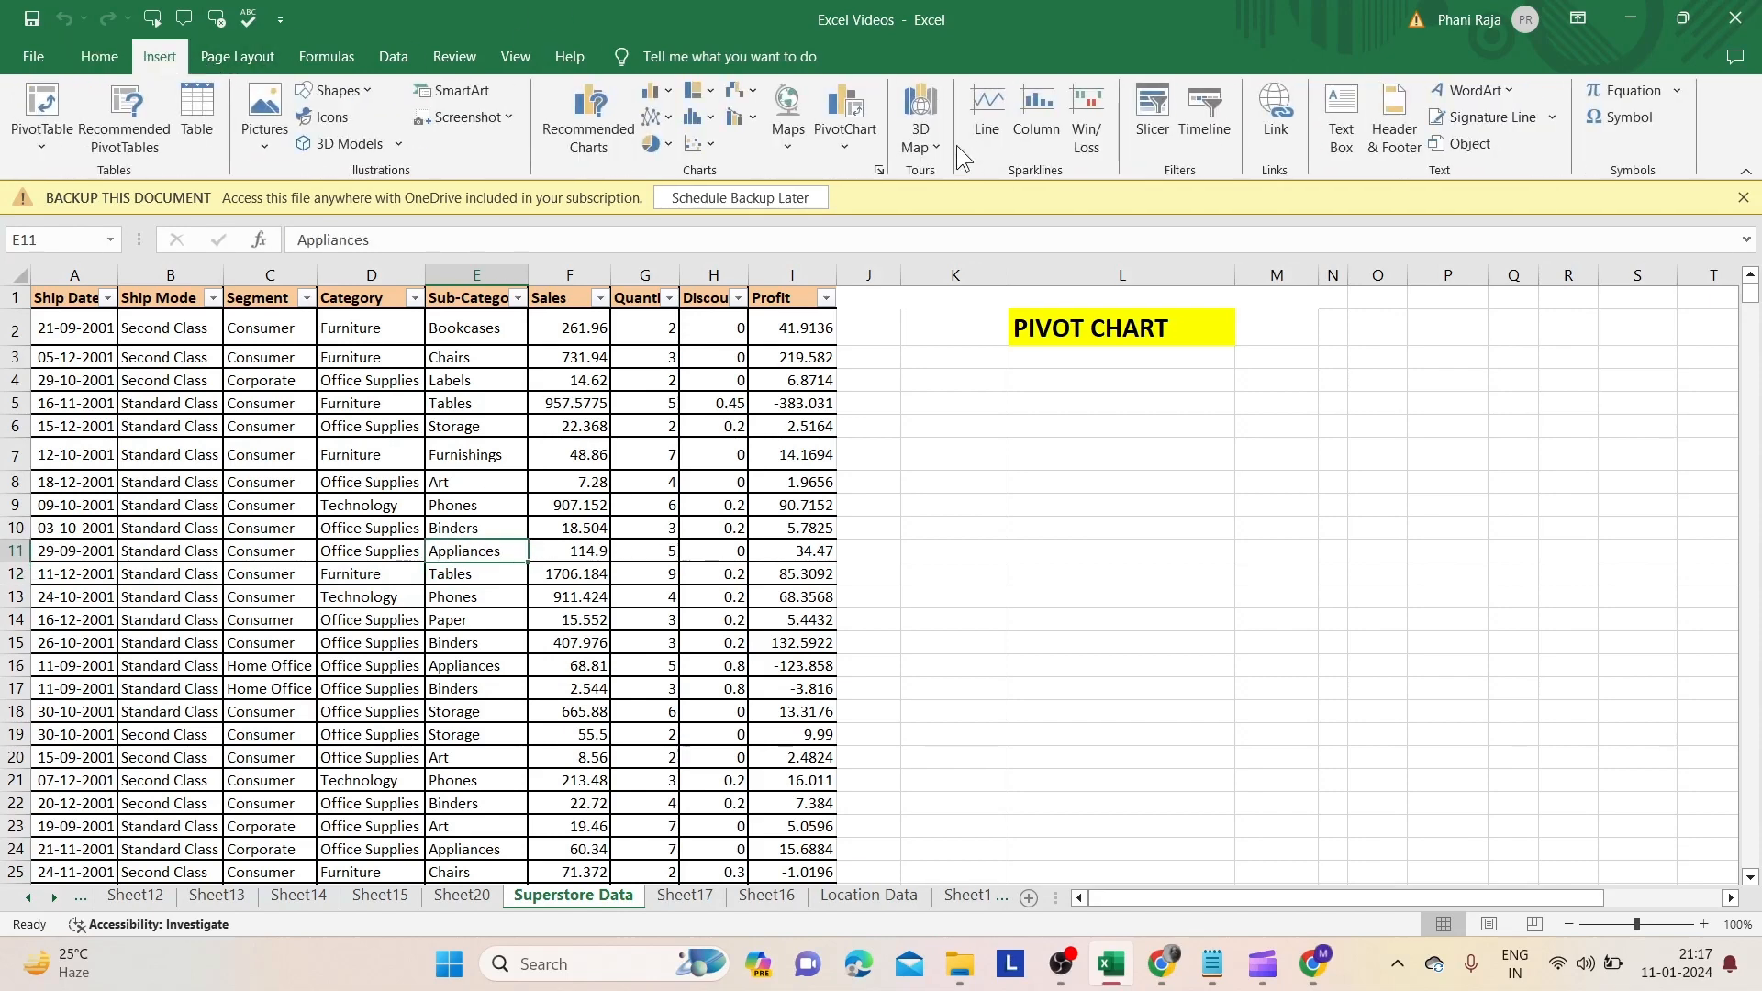
{"action": "left_click", "coordinate": [851, 139]}
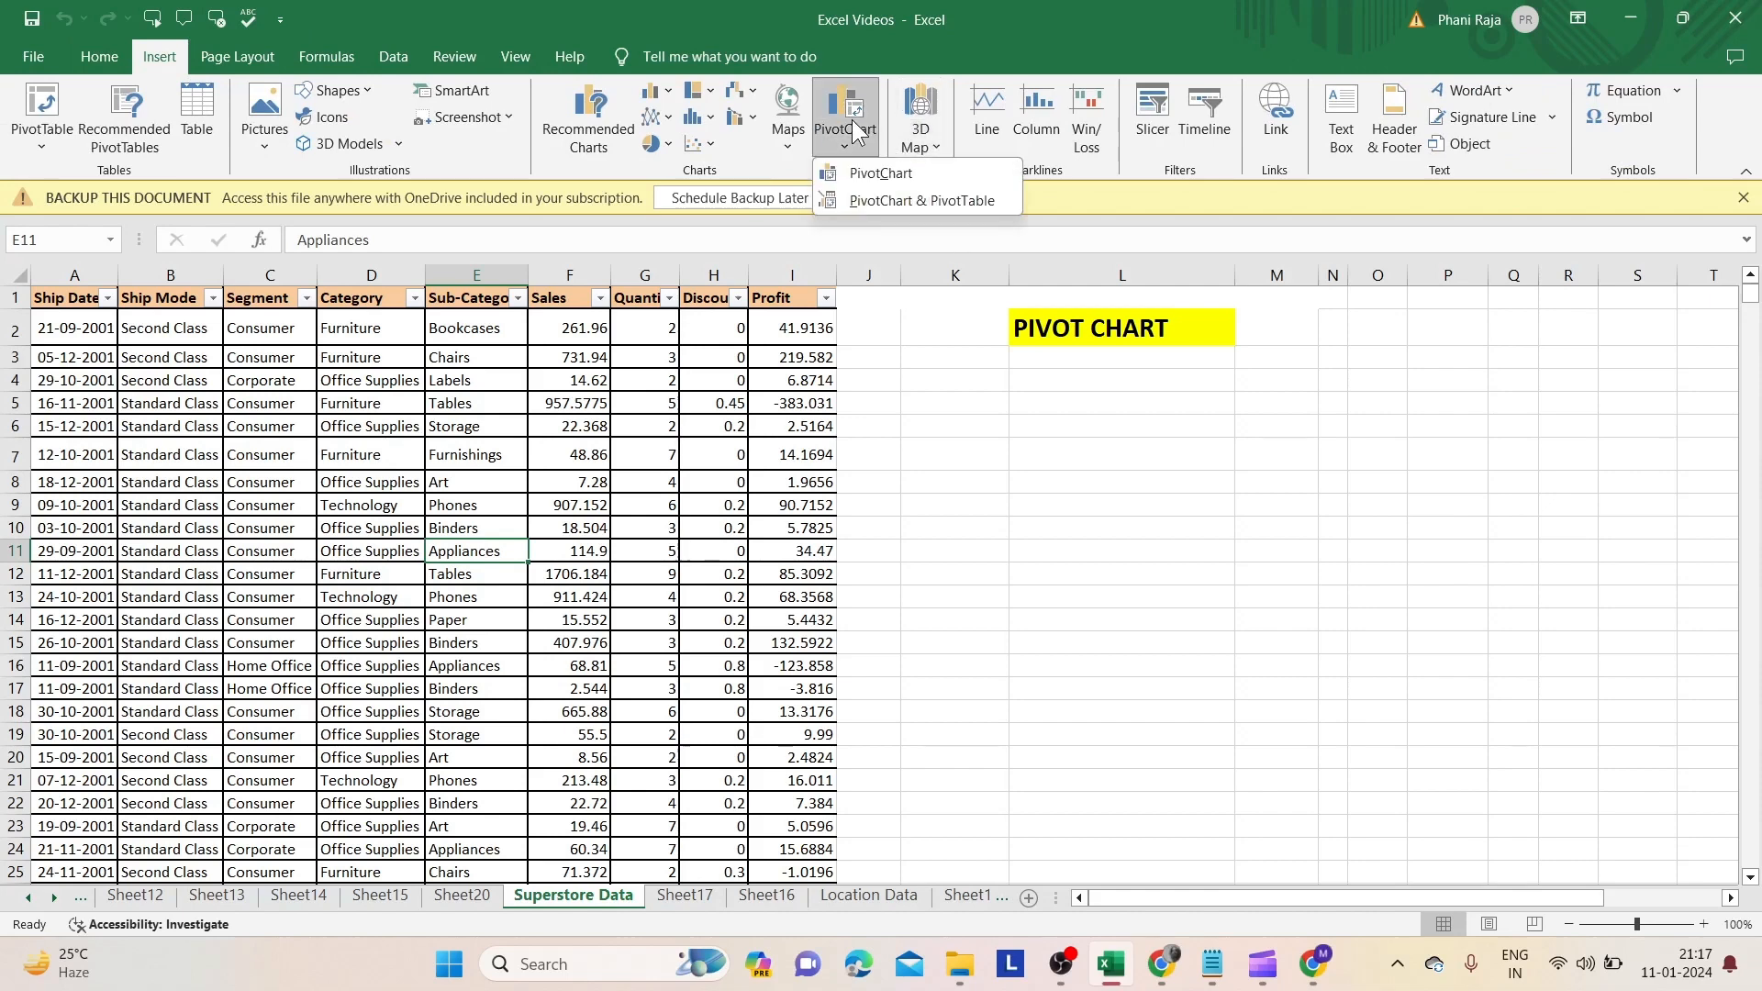
{"action": "left_click", "coordinate": [883, 174]}
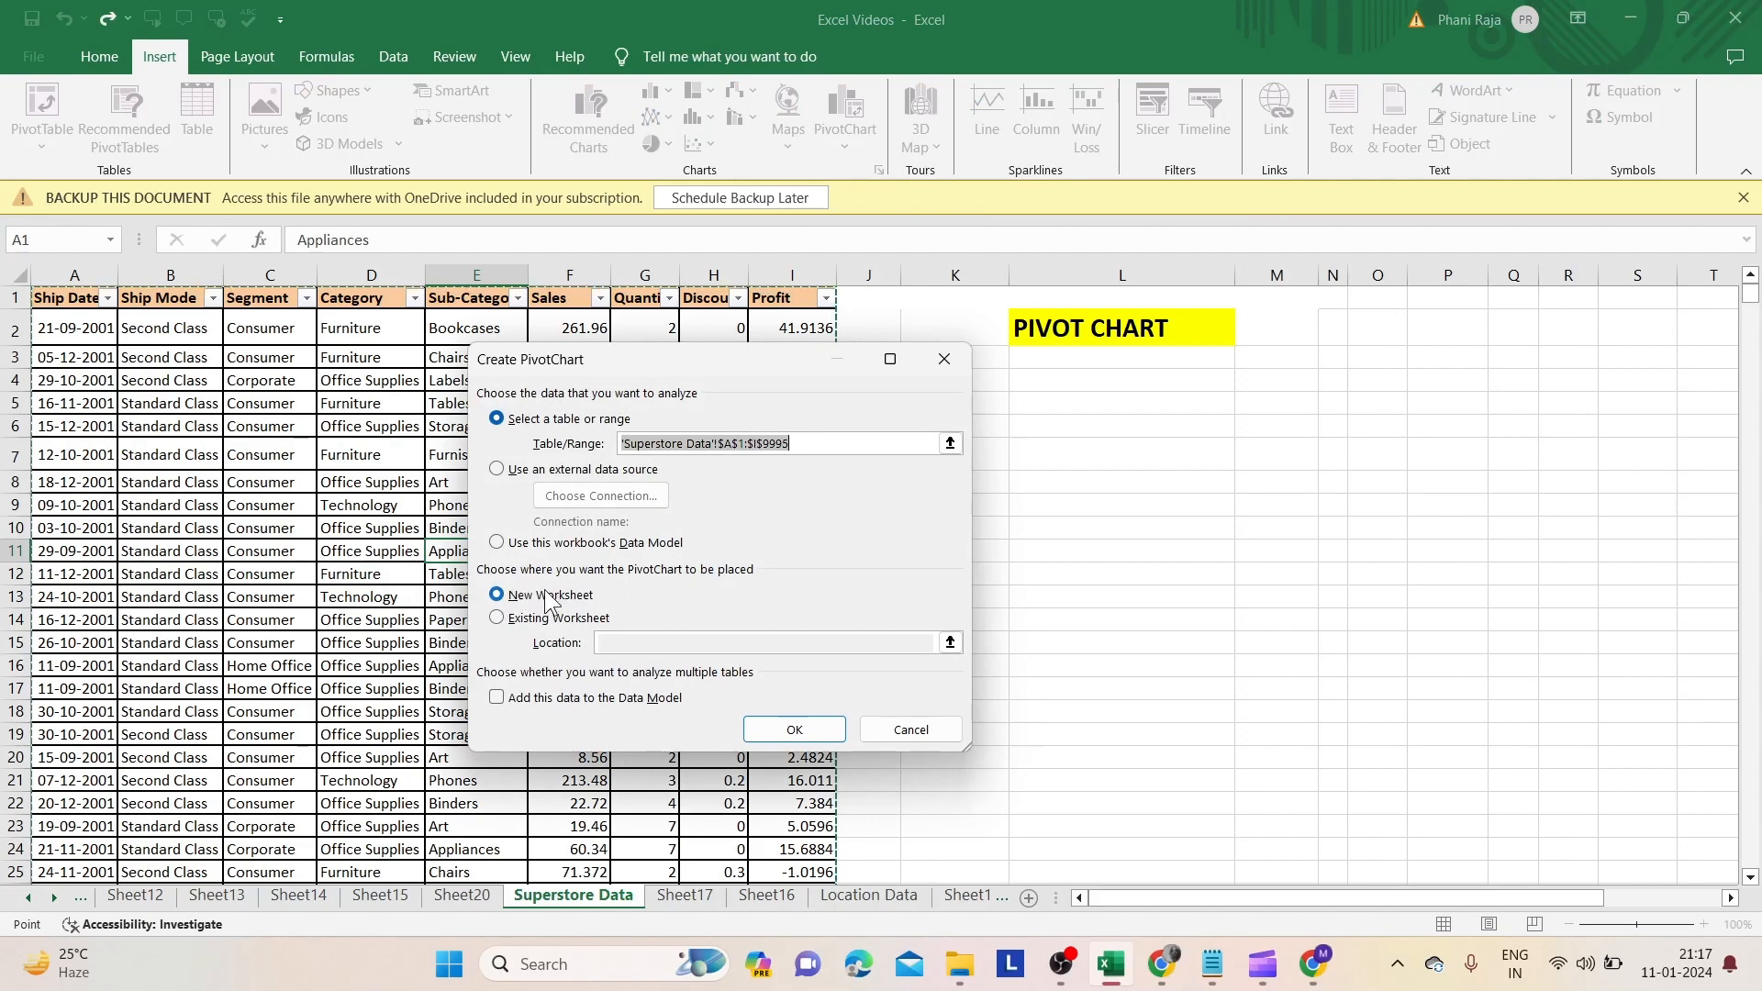
{"action": "left_click", "coordinate": [547, 595]}
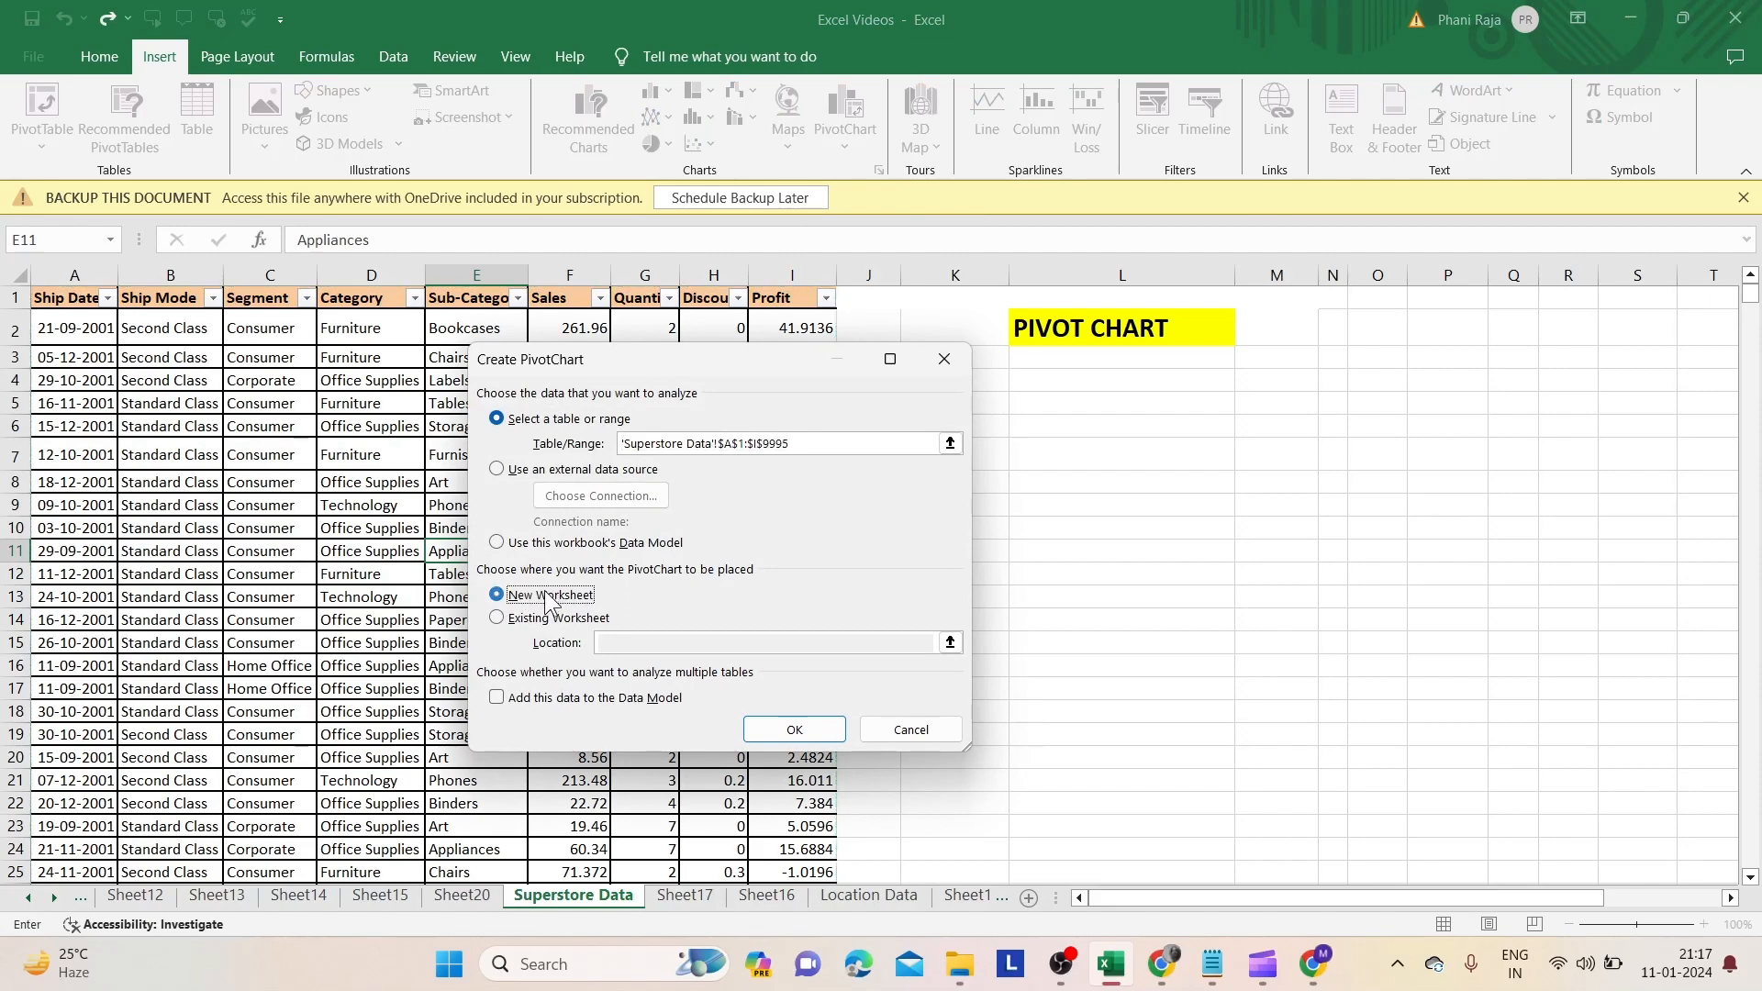
{"action": "left_click", "coordinate": [795, 731]}
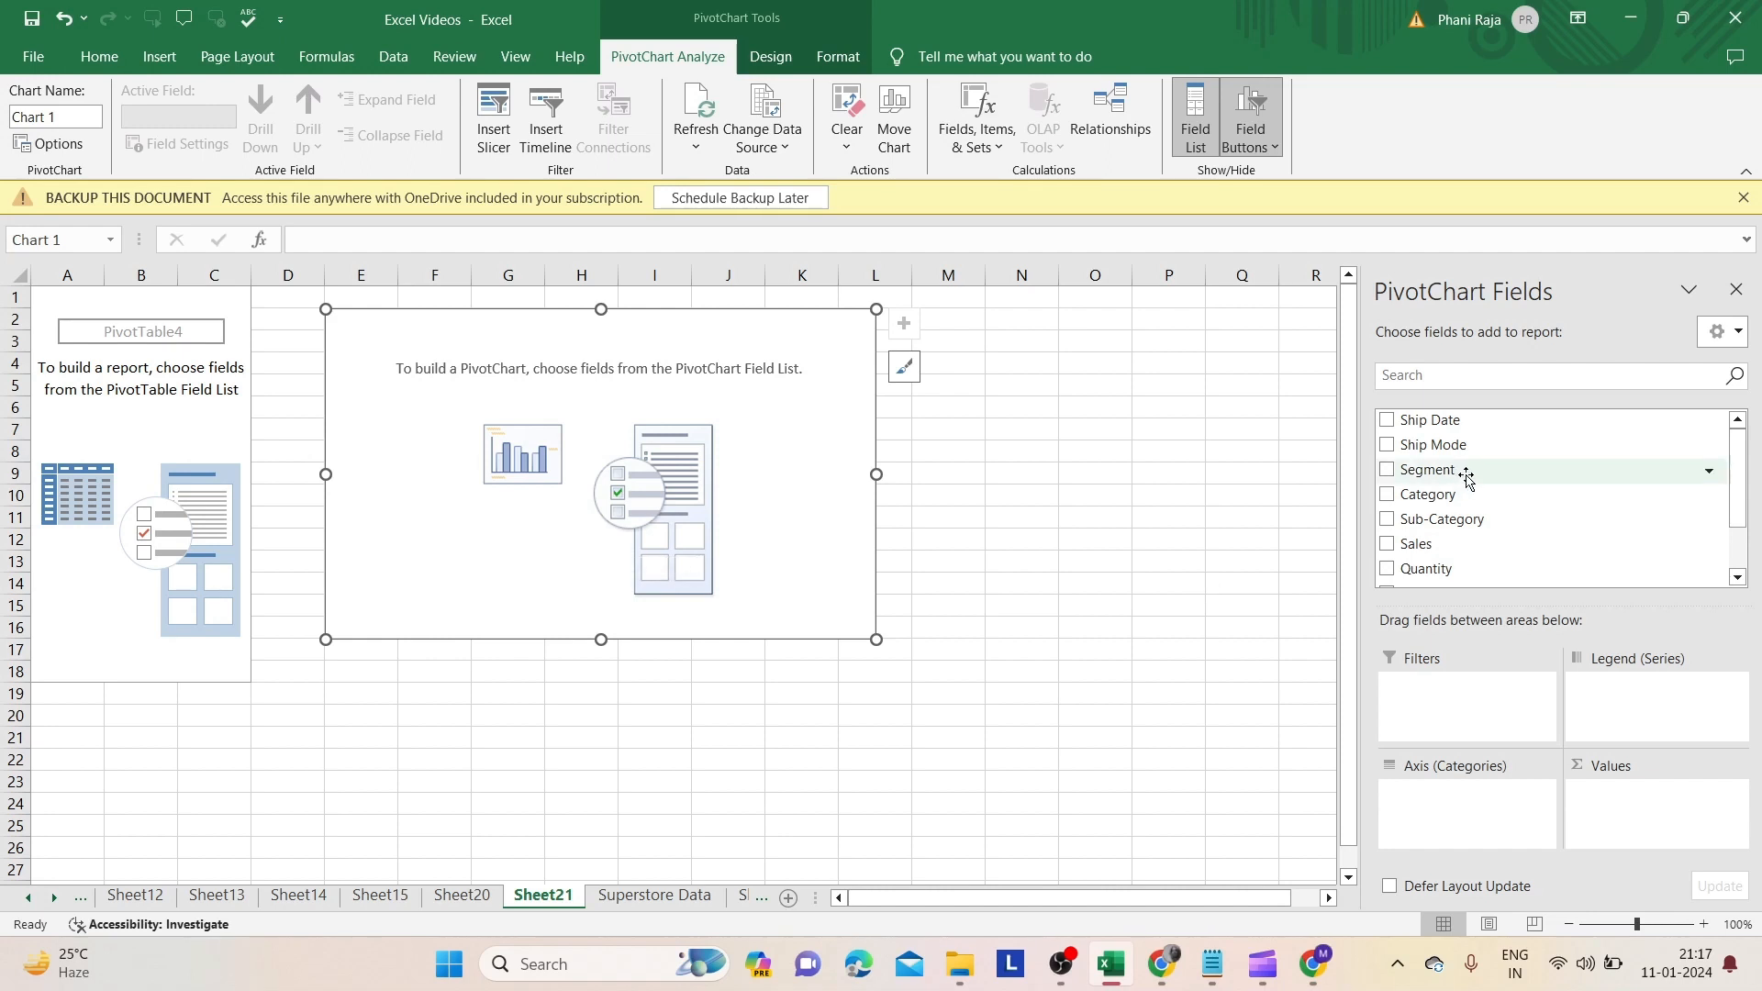
- Build the PivotChart with Segment as axis categories, Category as legend series and Sales as values
{"action": "left_click_drag", "start_coordinate": [1465, 471], "coordinate": [1459, 791]}
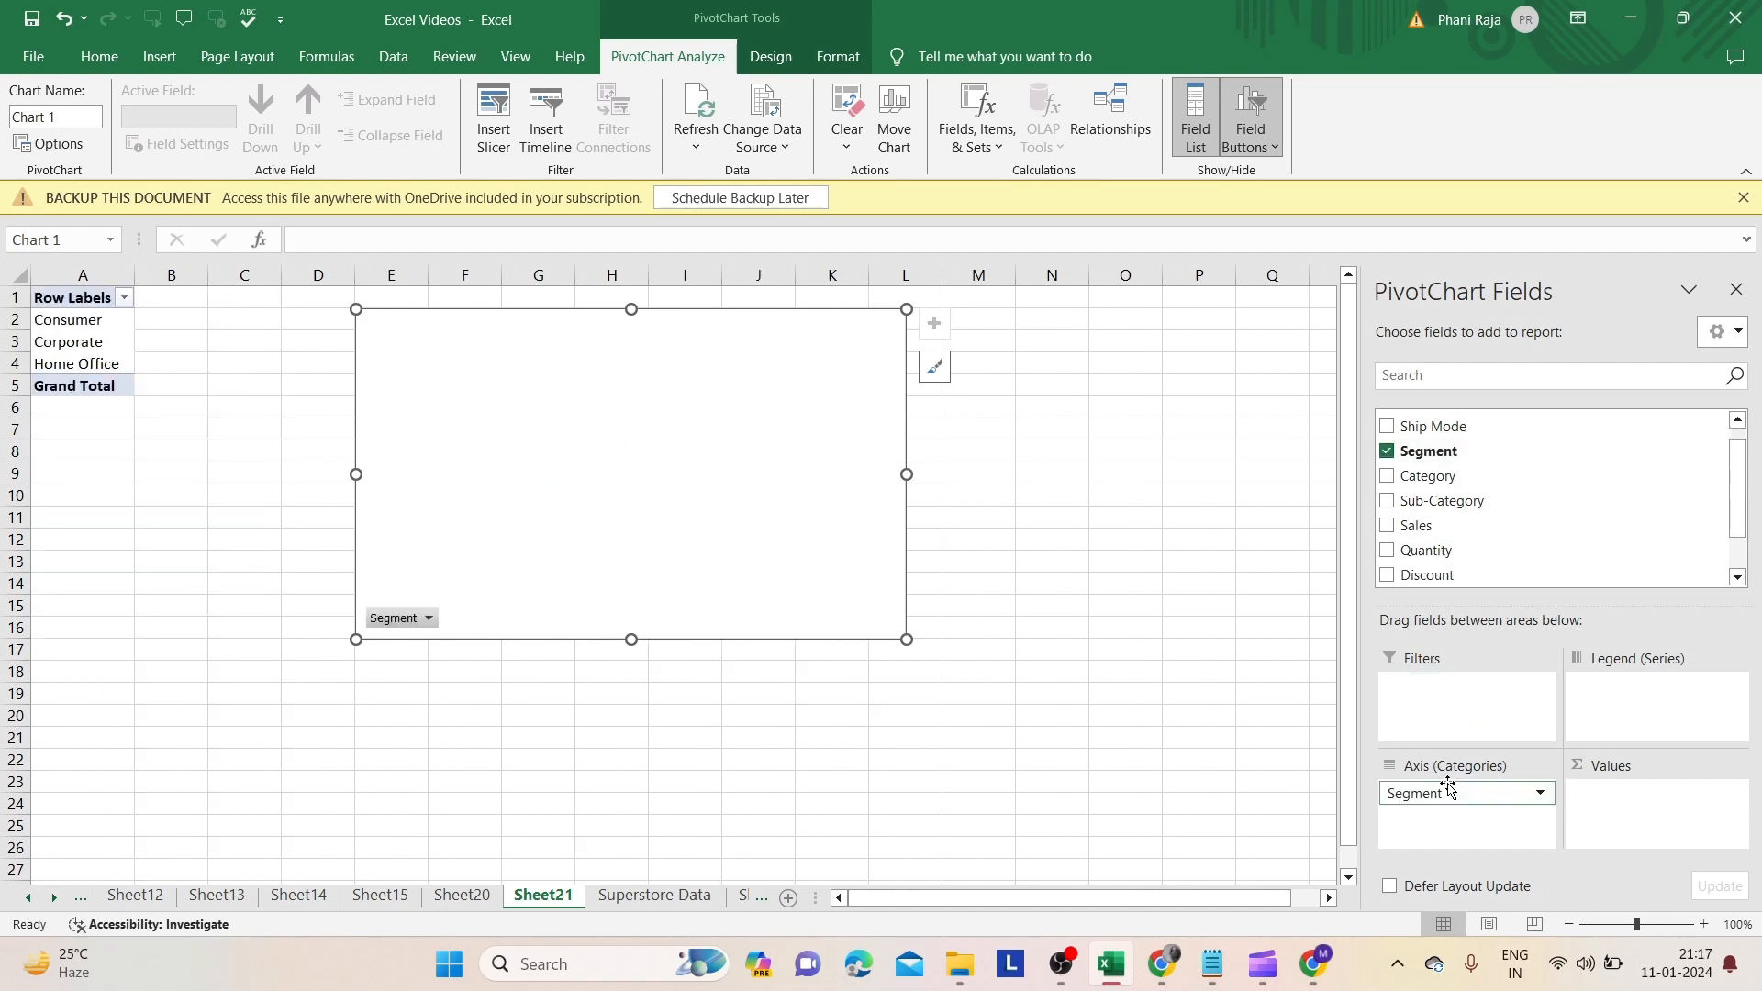
{"action": "left_click_drag", "start_coordinate": [1447, 482], "coordinate": [1616, 692]}
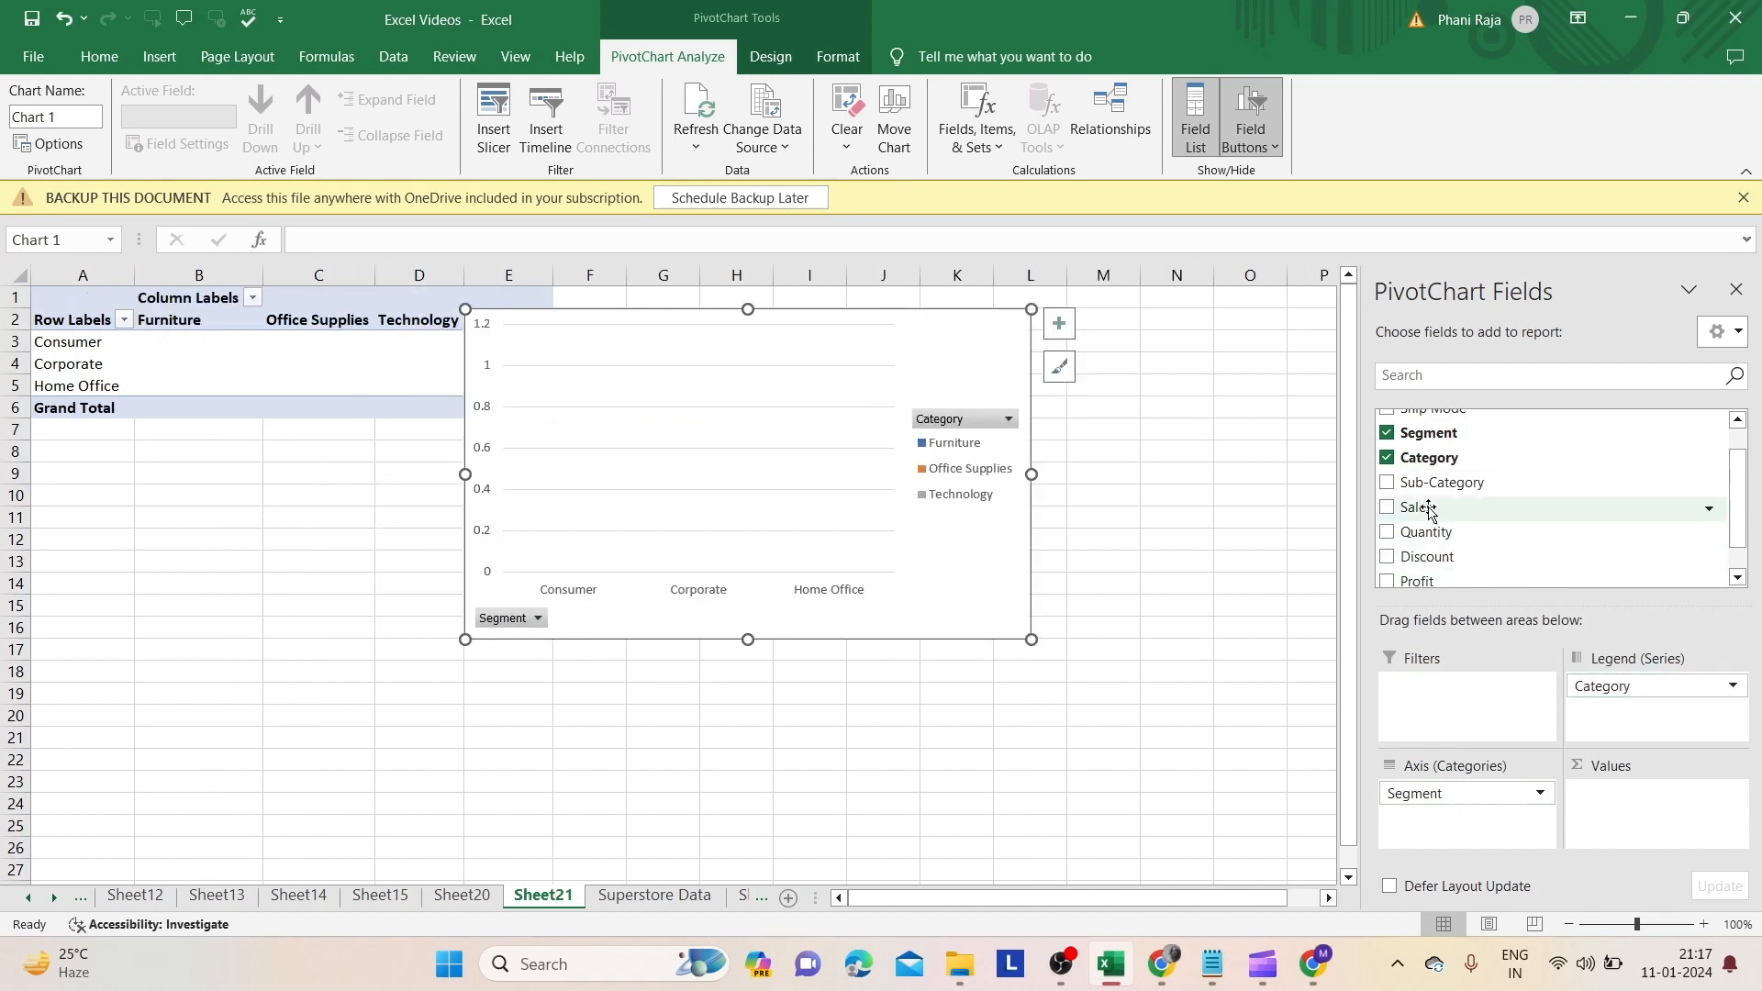
{"action": "left_click_drag", "start_coordinate": [1427, 503], "coordinate": [1612, 787]}
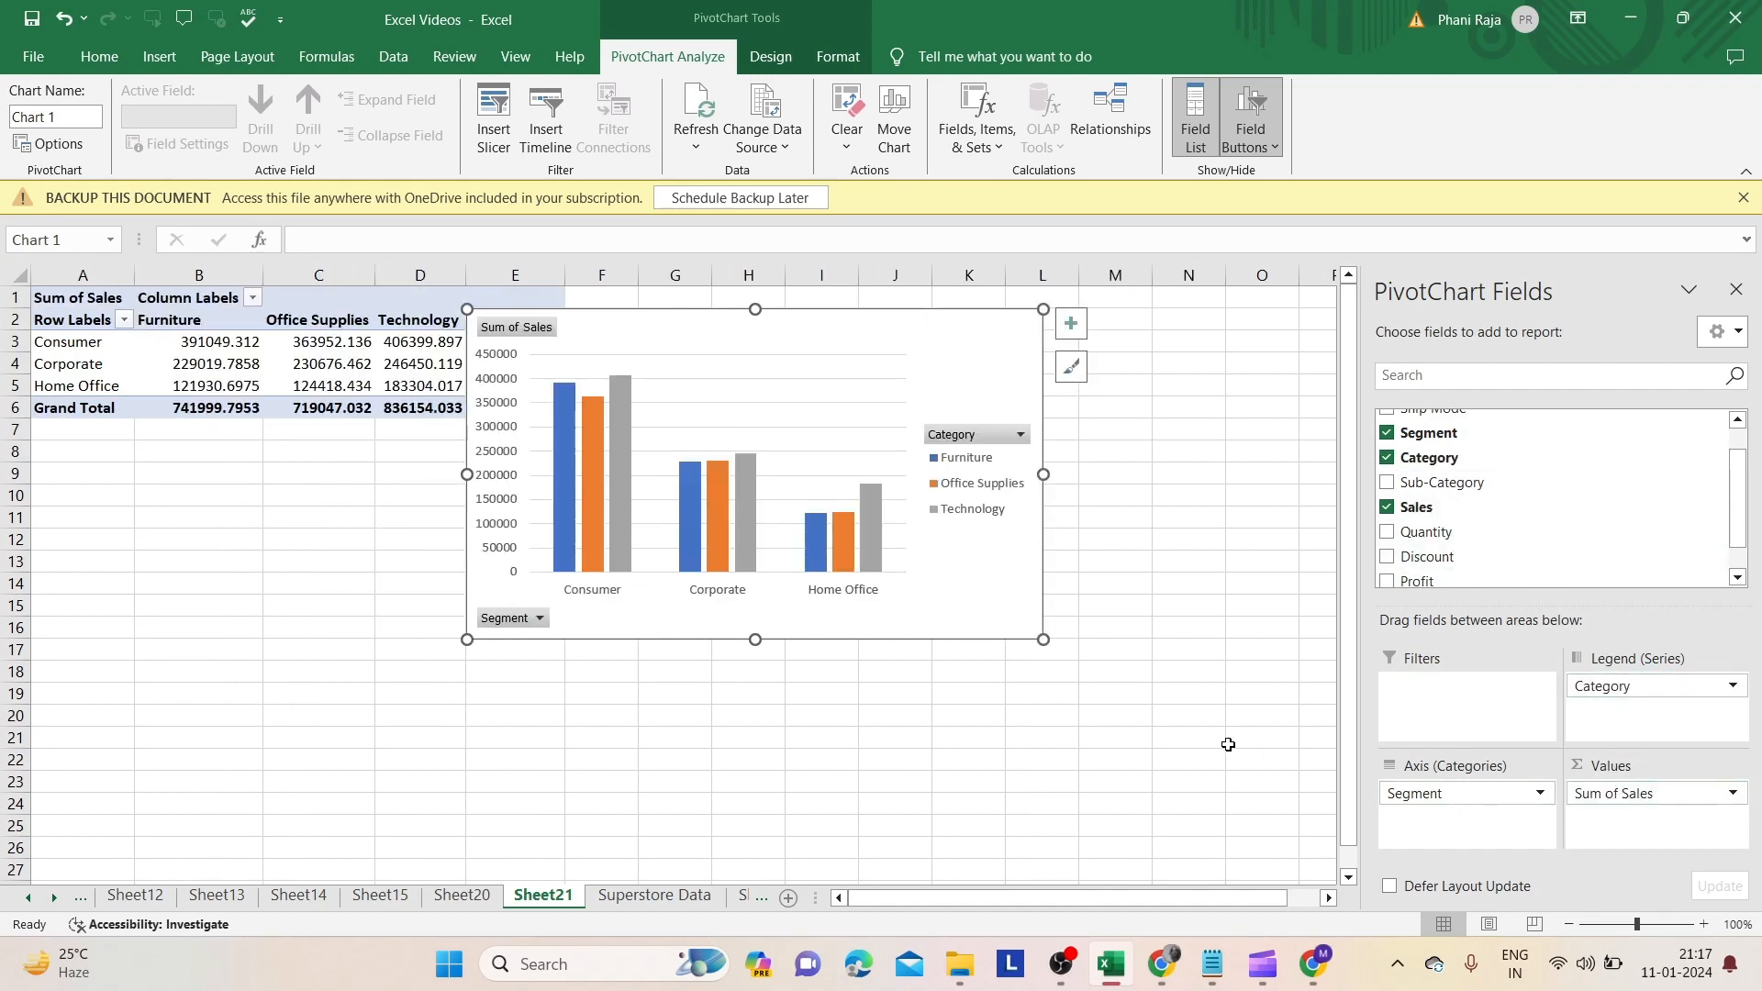
- Move the chart down below the pivot table and reselect it
{"action": "left_click_drag", "start_coordinate": [968, 597], "coordinate": [1063, 743]}
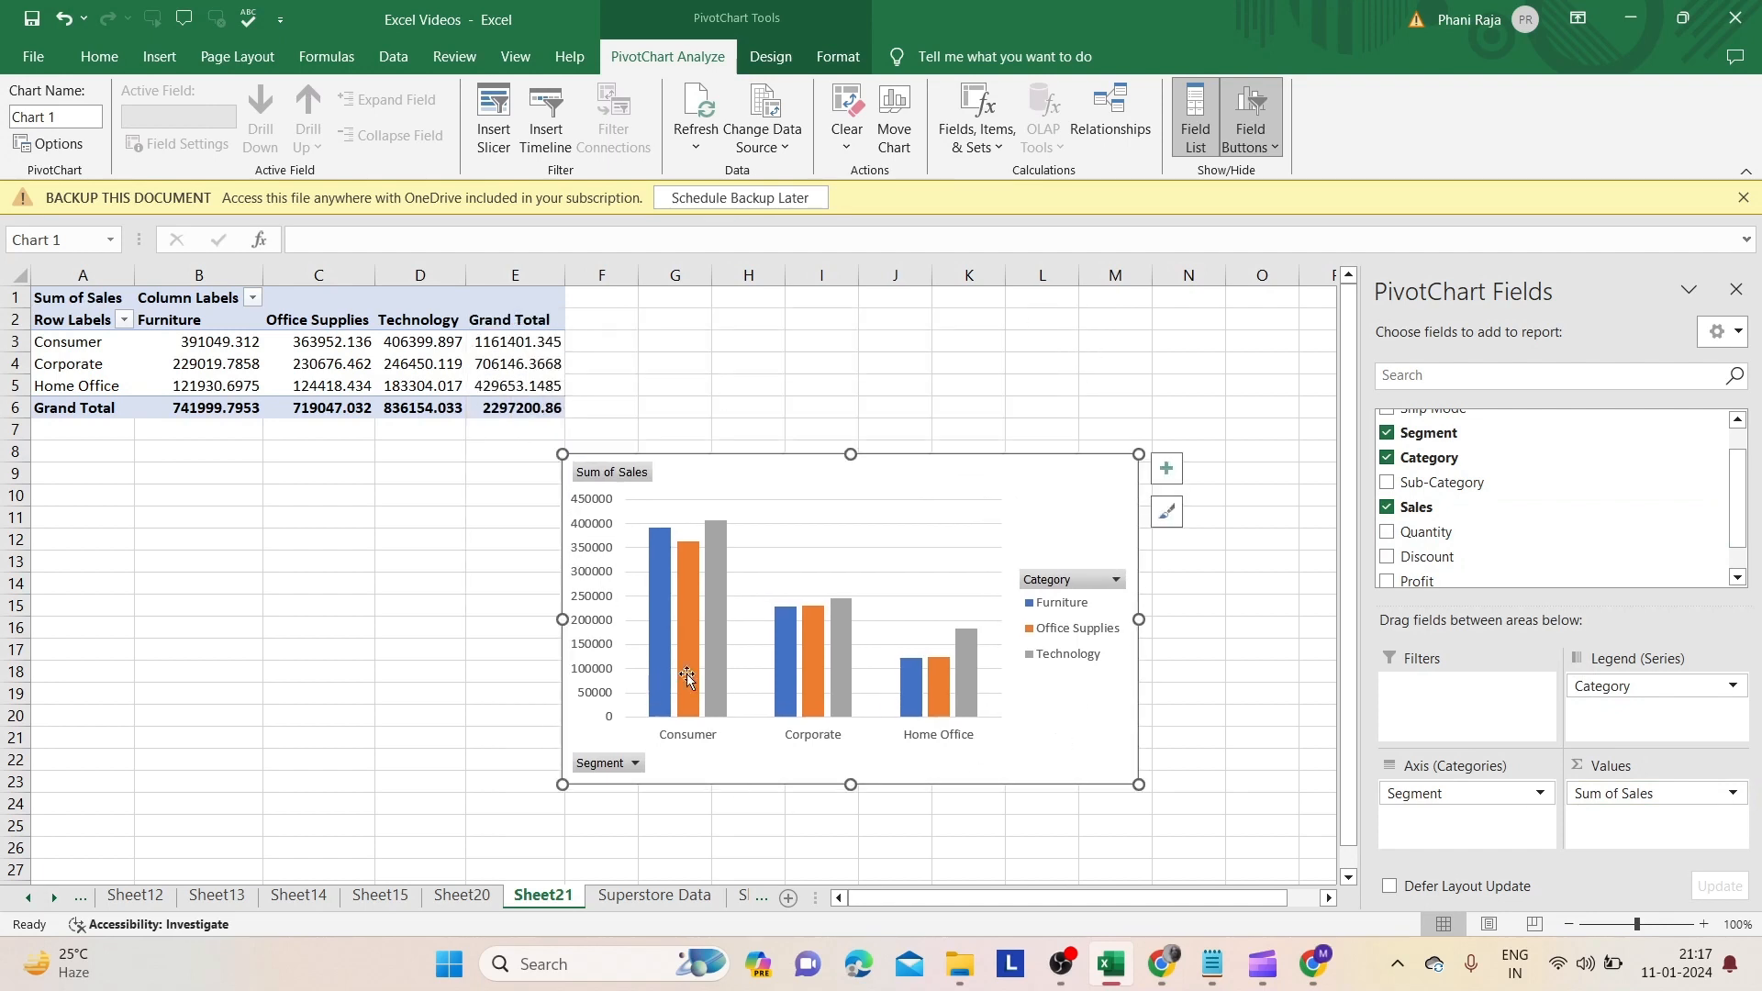
{"action": "left_click", "coordinate": [1029, 429]}
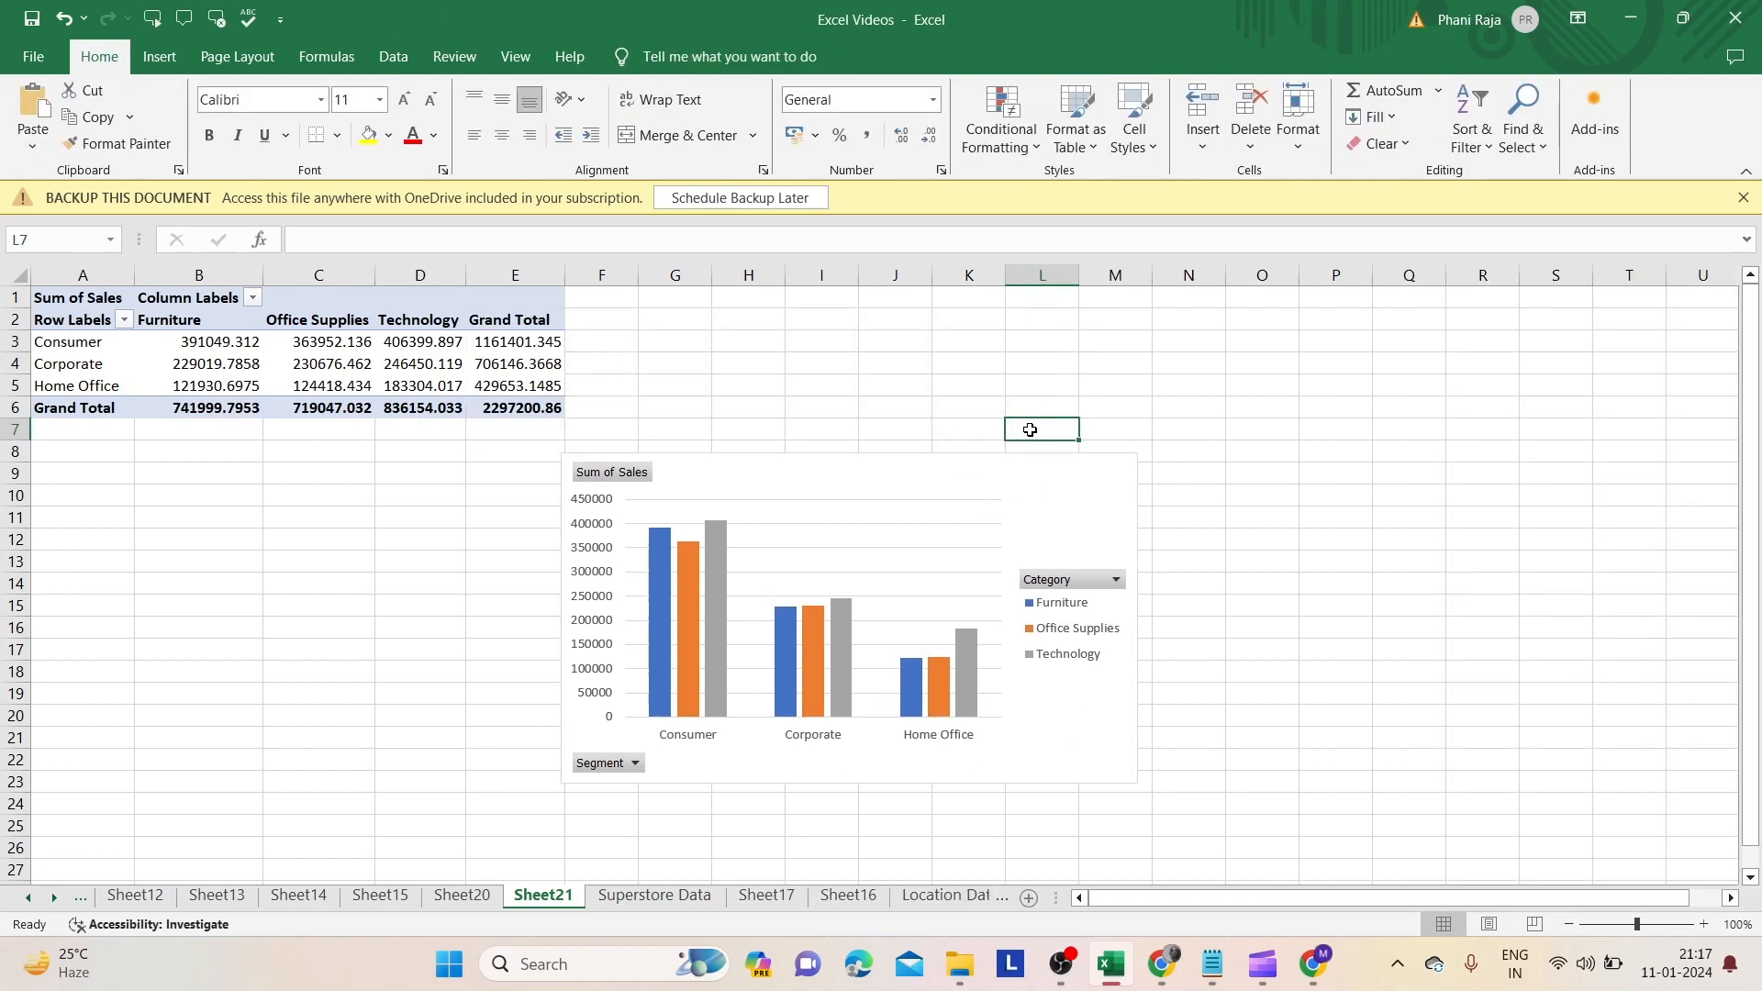
{"action": "left_click", "coordinate": [1058, 690]}
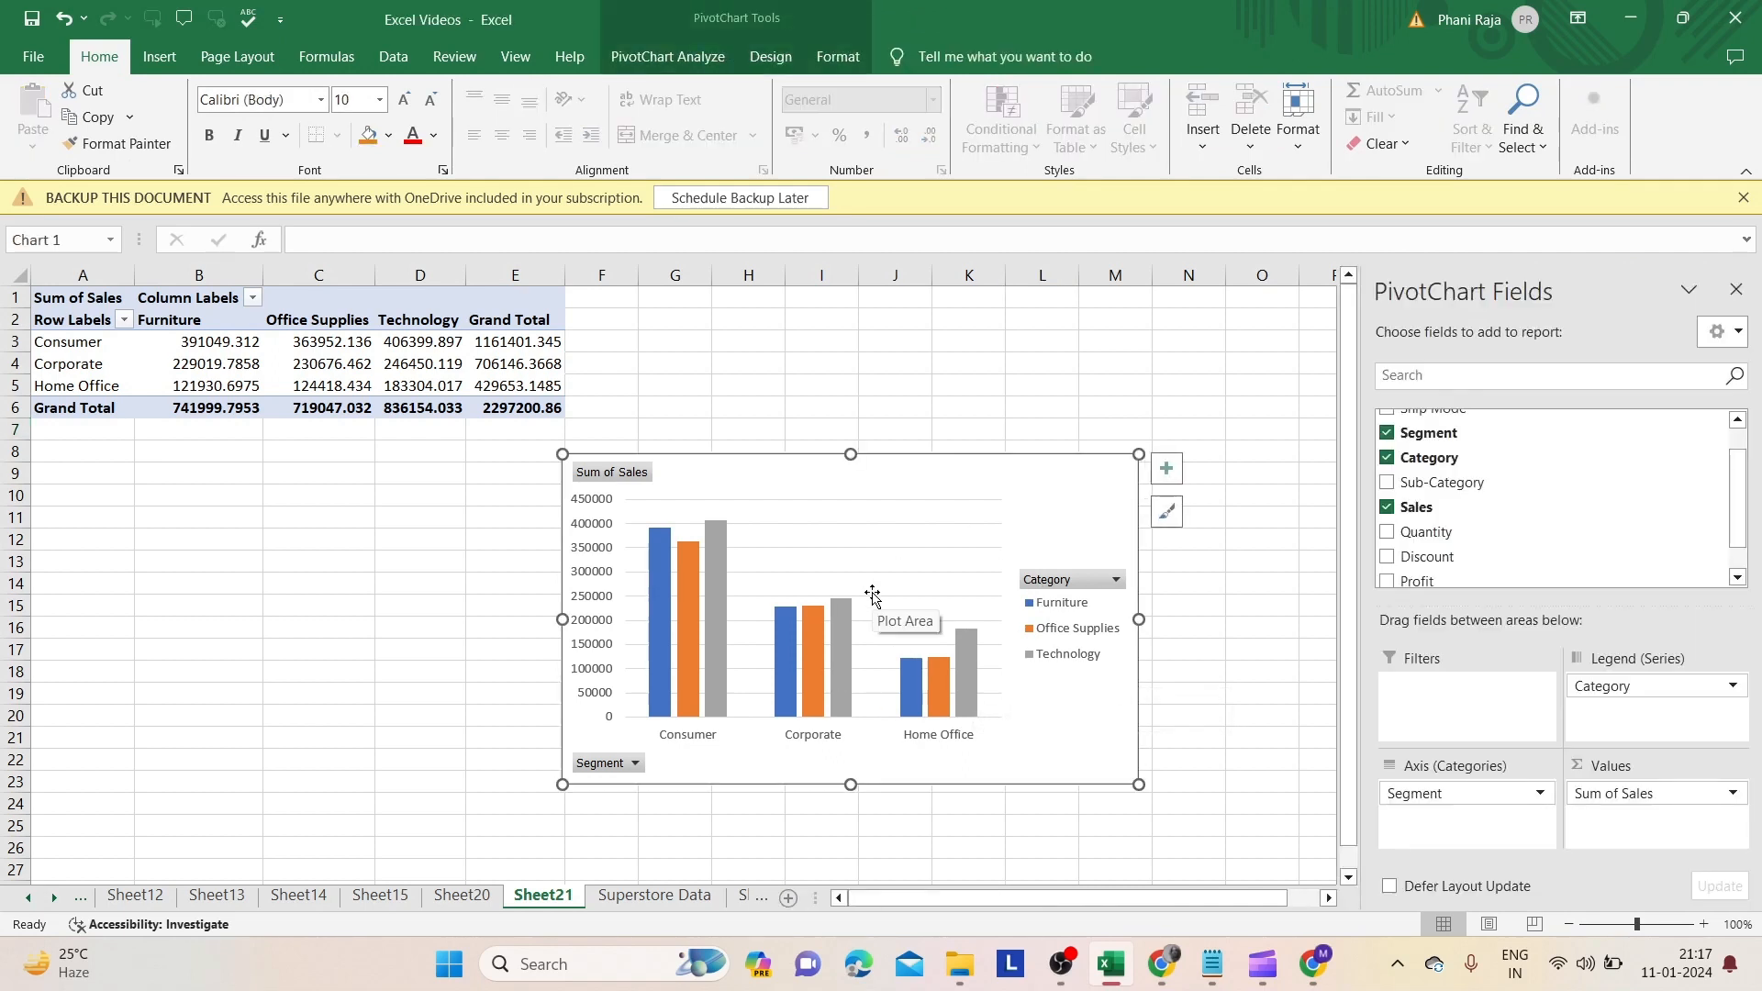
- Preview the column chart subtypes in the Change Chart Type dialog without applying a new one
{"action": "left_click", "coordinate": [770, 57]}
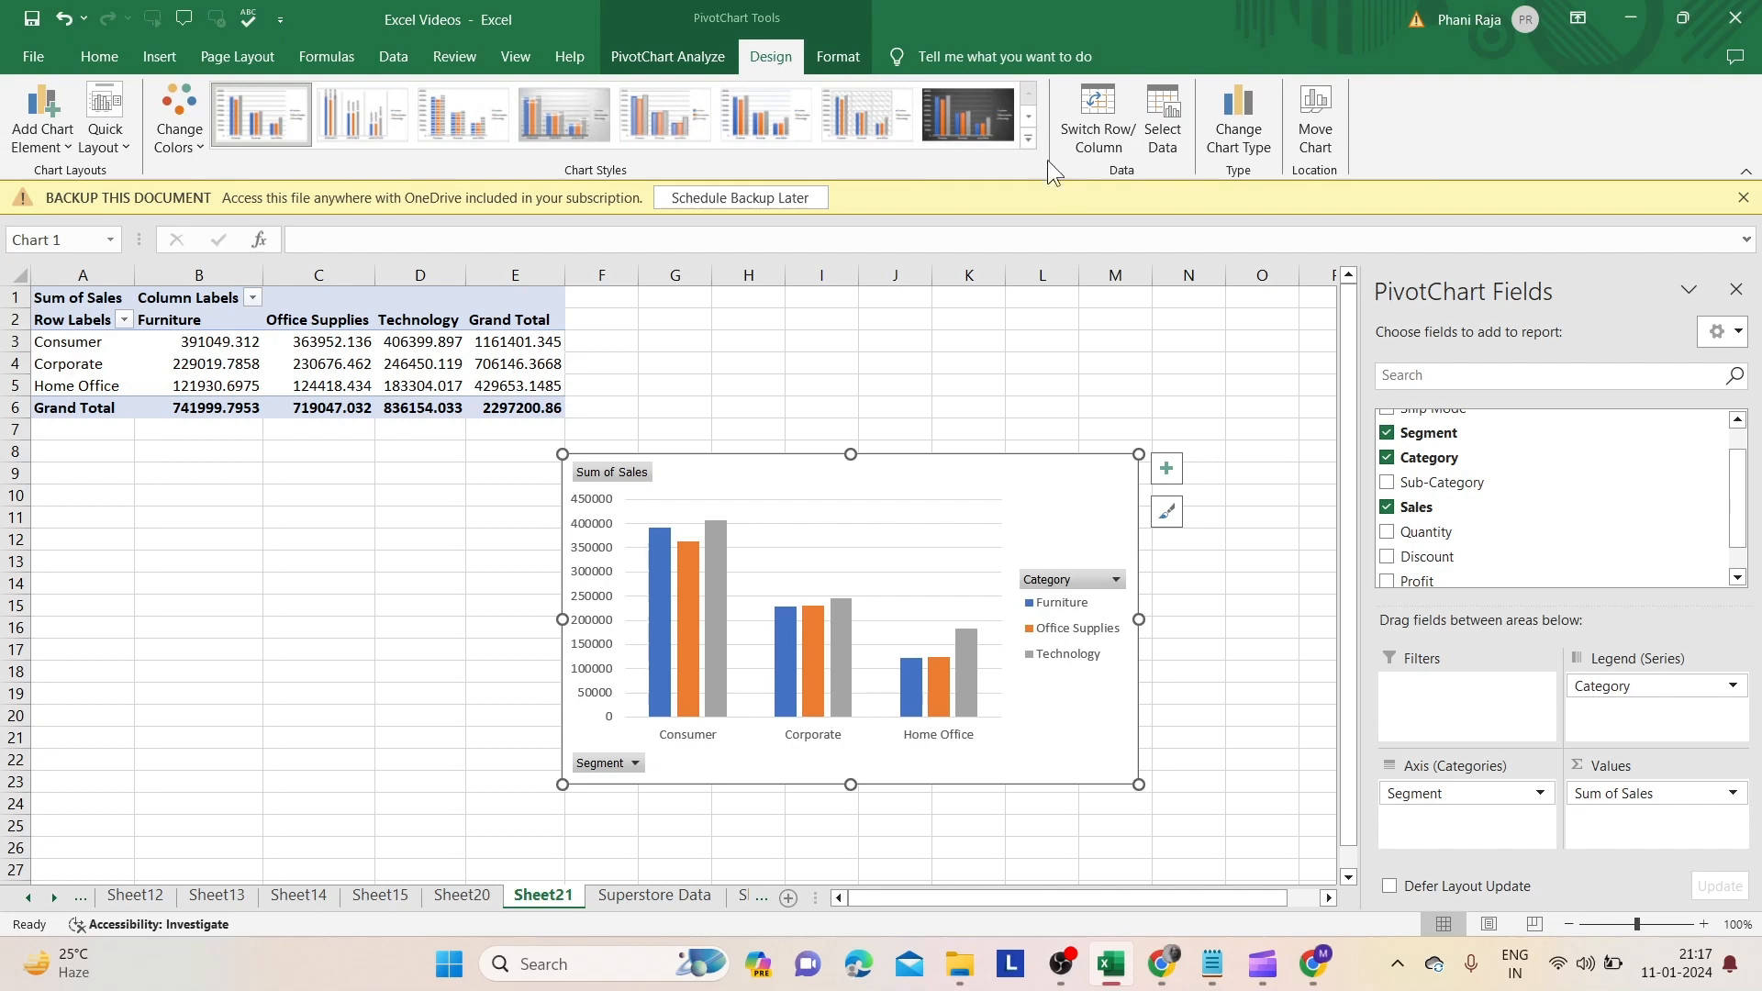
{"action": "left_click", "coordinate": [1257, 149]}
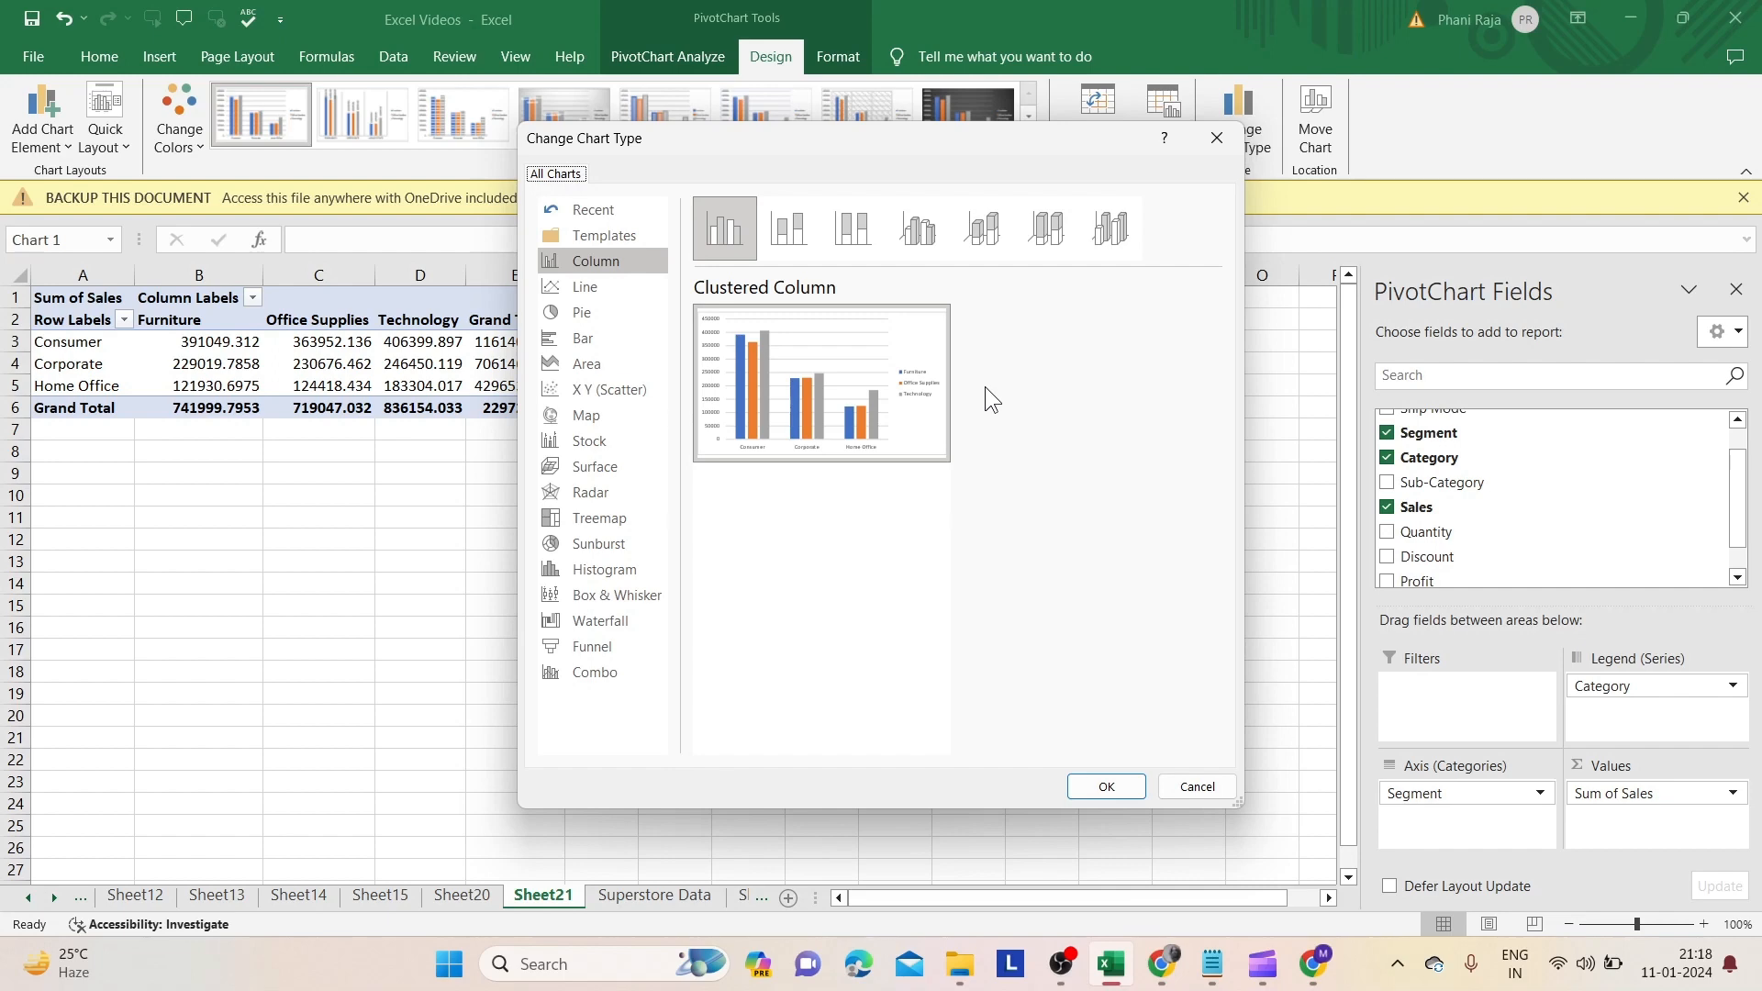
{"action": "left_click", "coordinate": [1107, 787]}
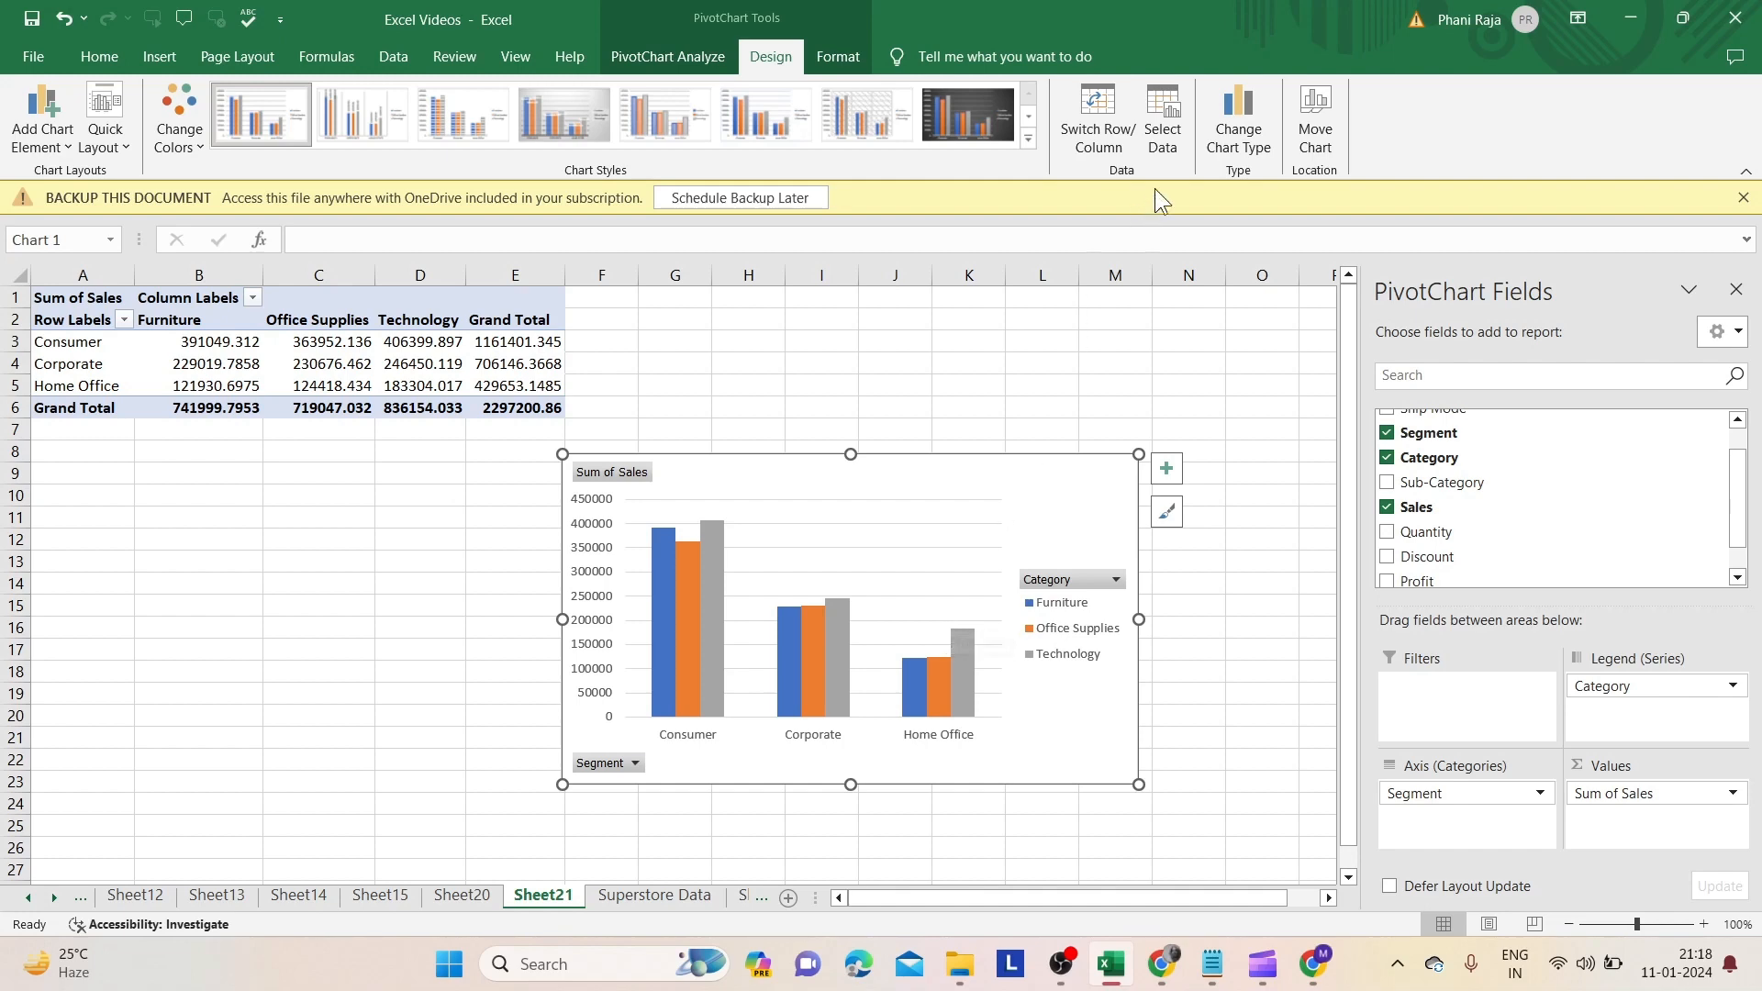
{"action": "left_click", "coordinate": [1228, 158]}
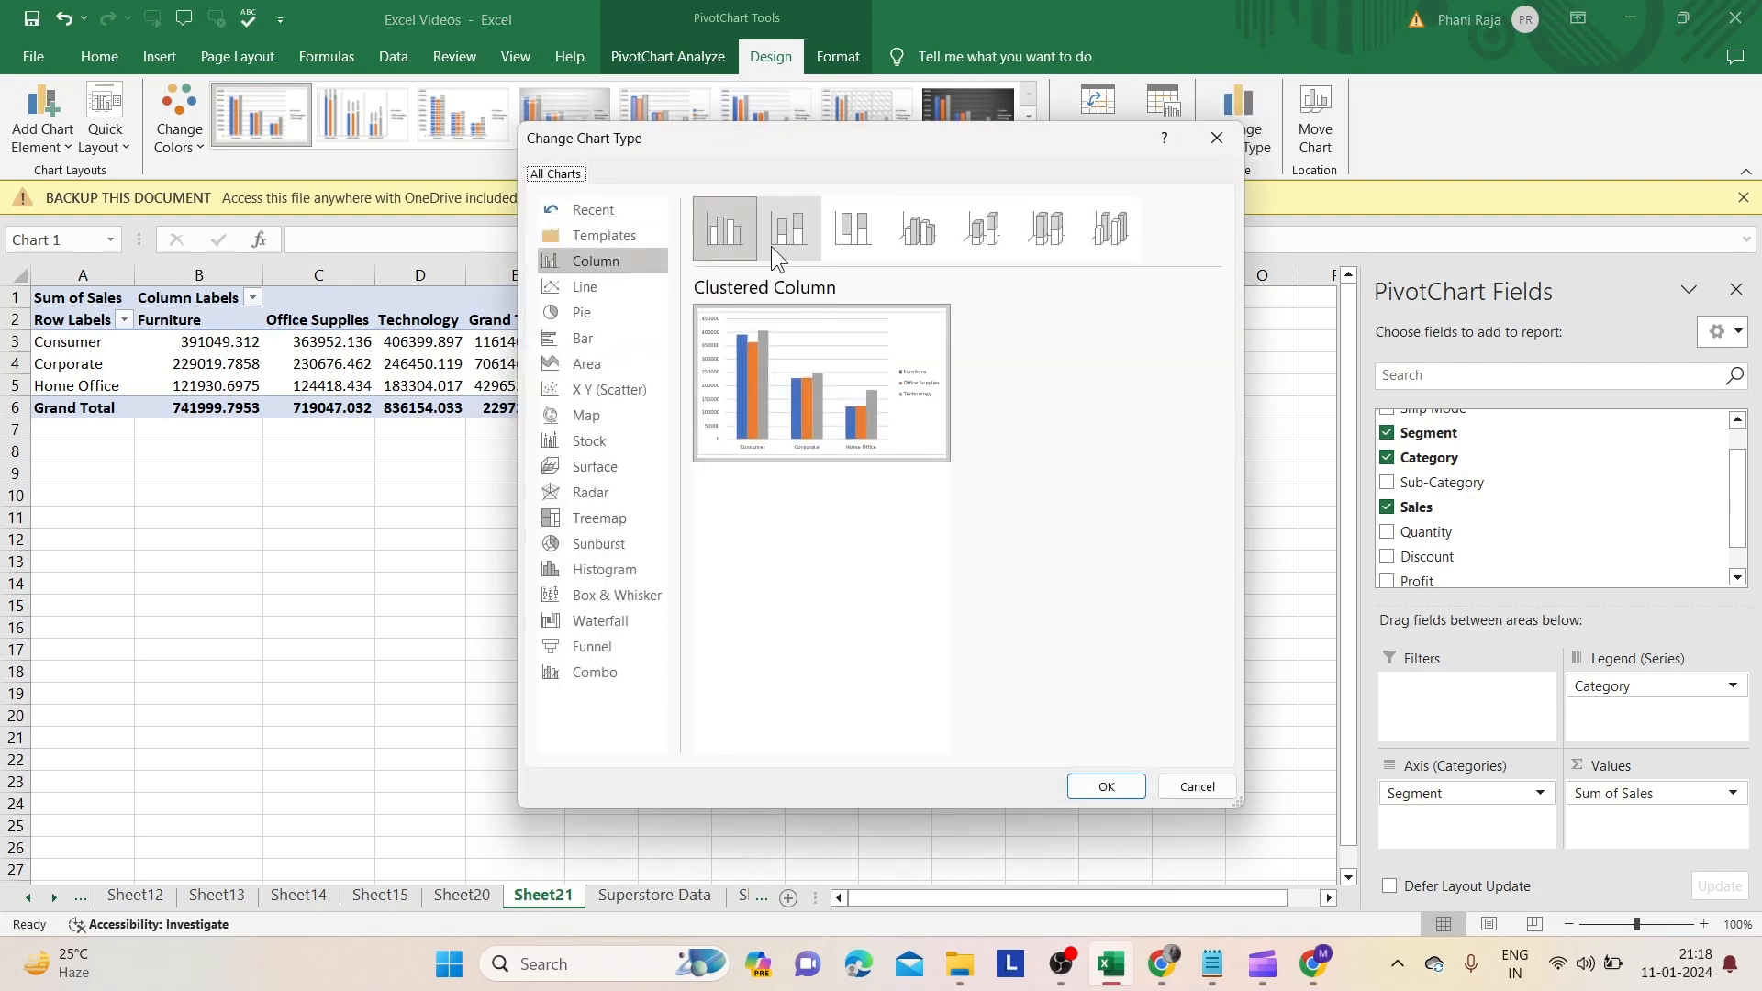
{"action": "left_click", "coordinate": [801, 233]}
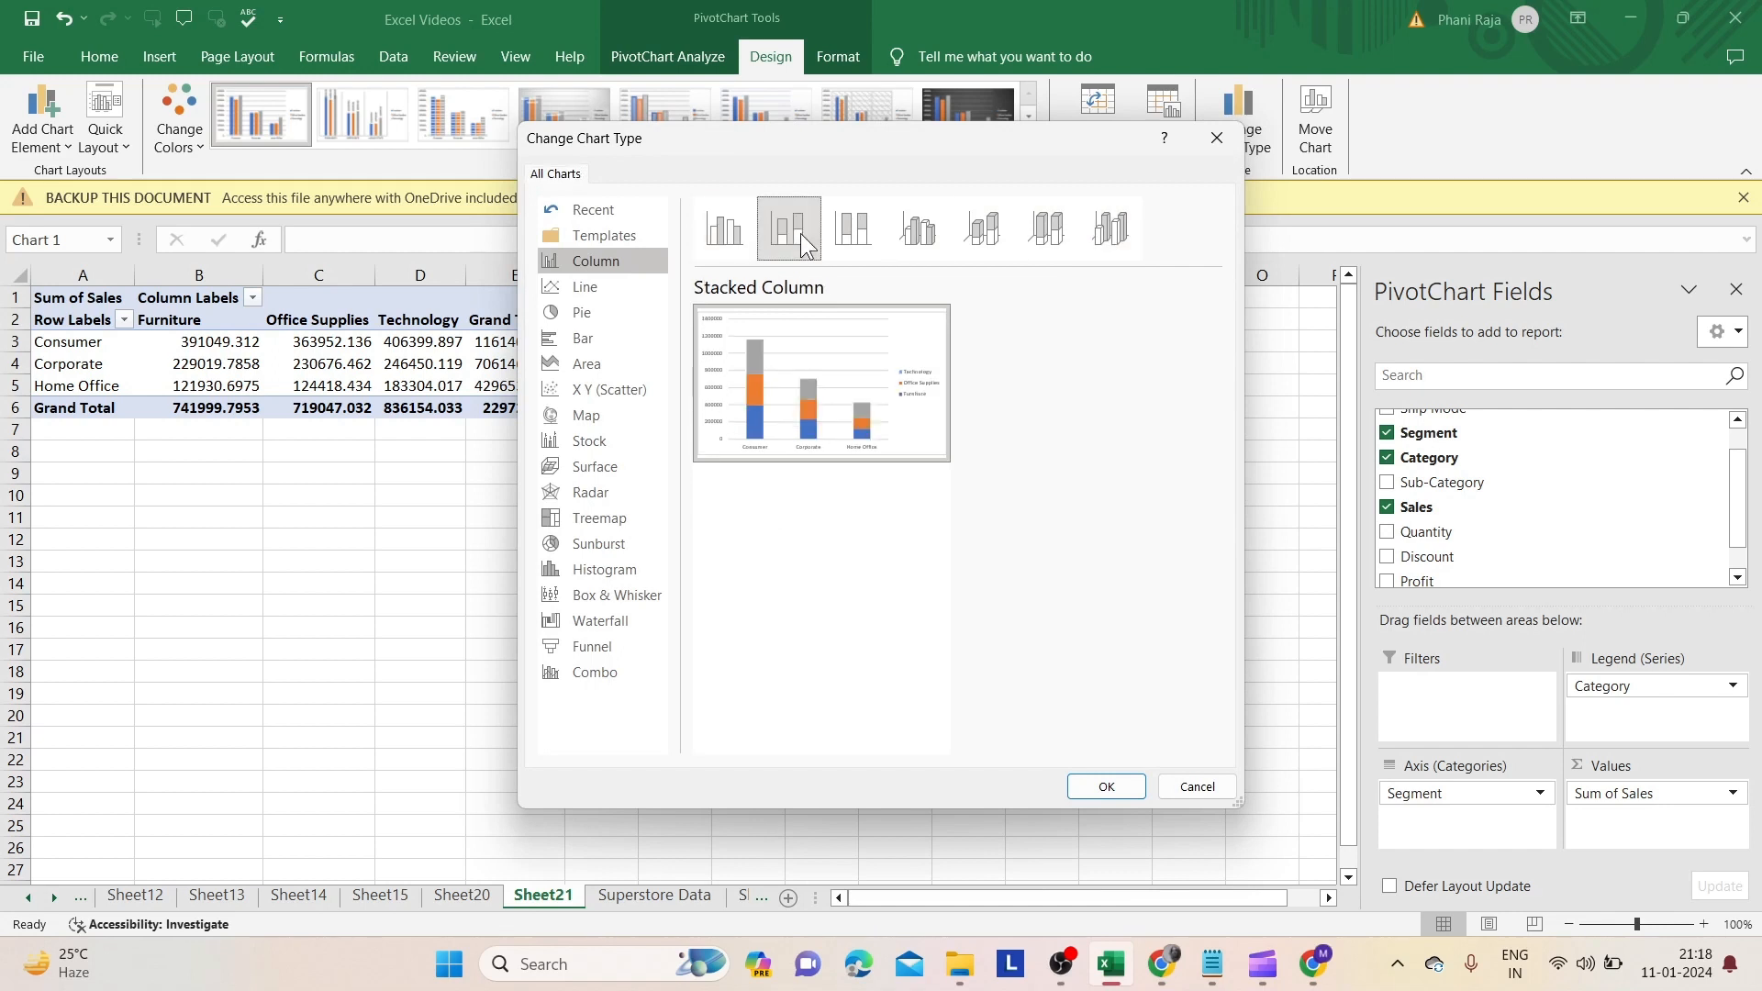
{"action": "left_click", "coordinate": [868, 233]}
{"action": "left_click", "coordinate": [918, 240]}
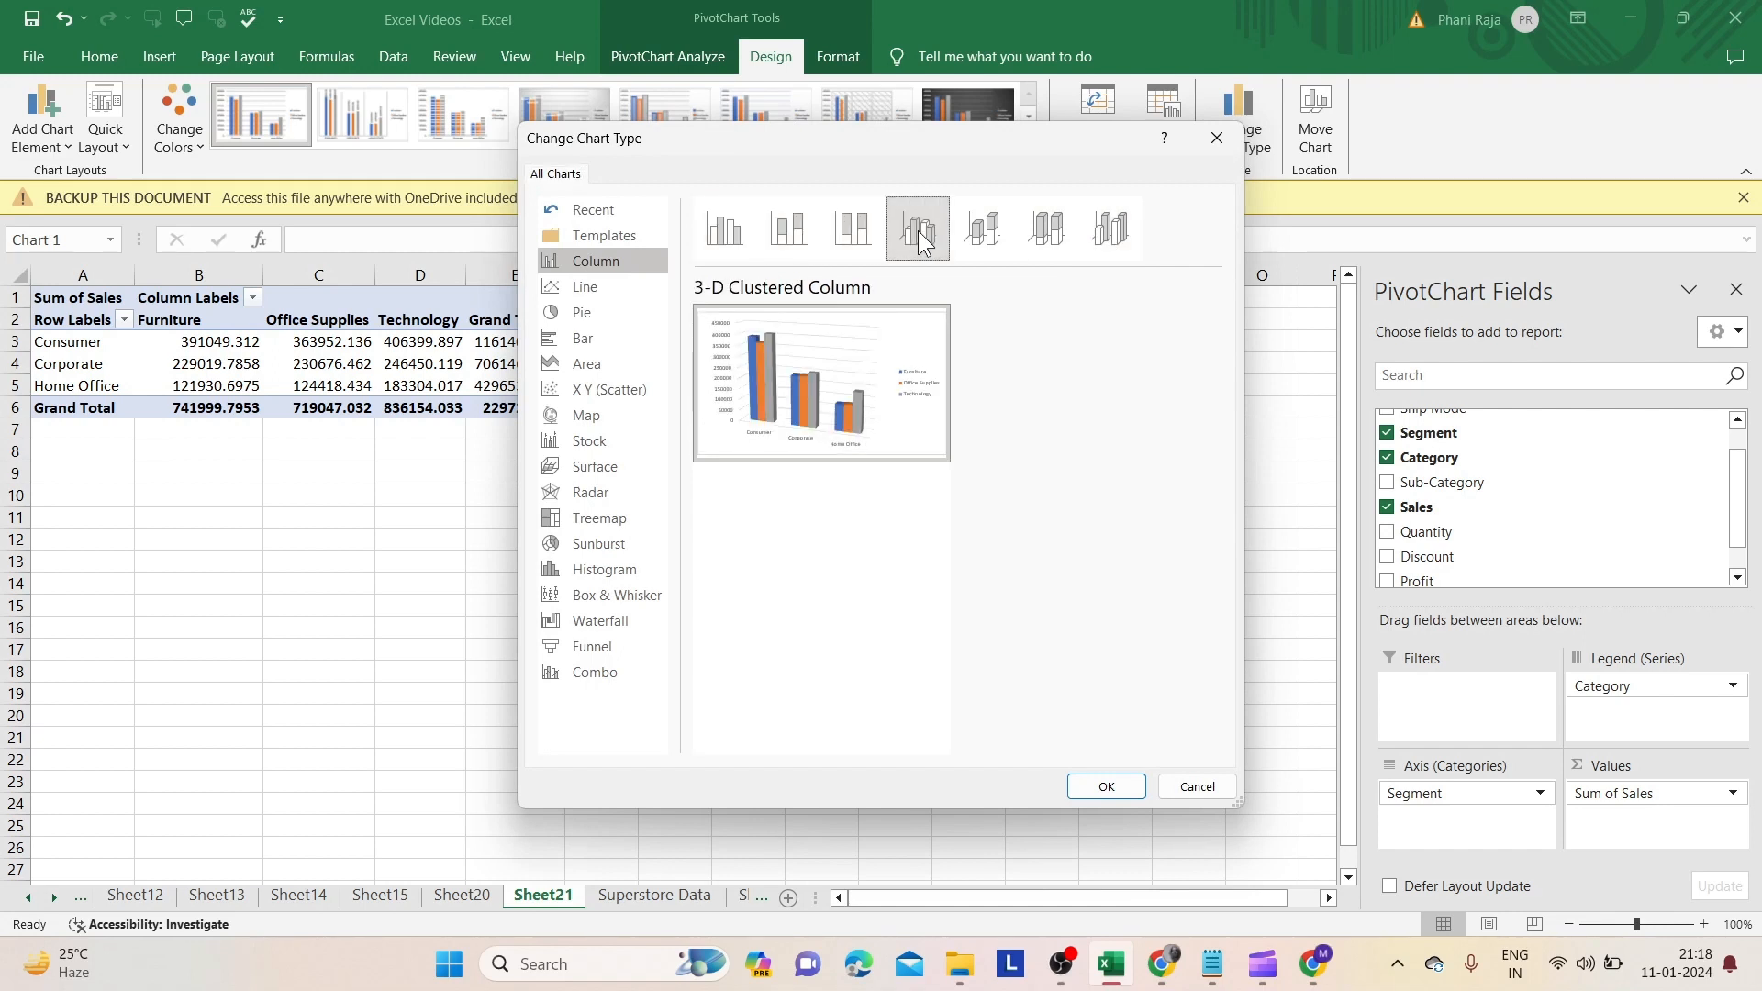
{"action": "left_click", "coordinate": [982, 243]}
{"action": "left_click", "coordinate": [1024, 240]}
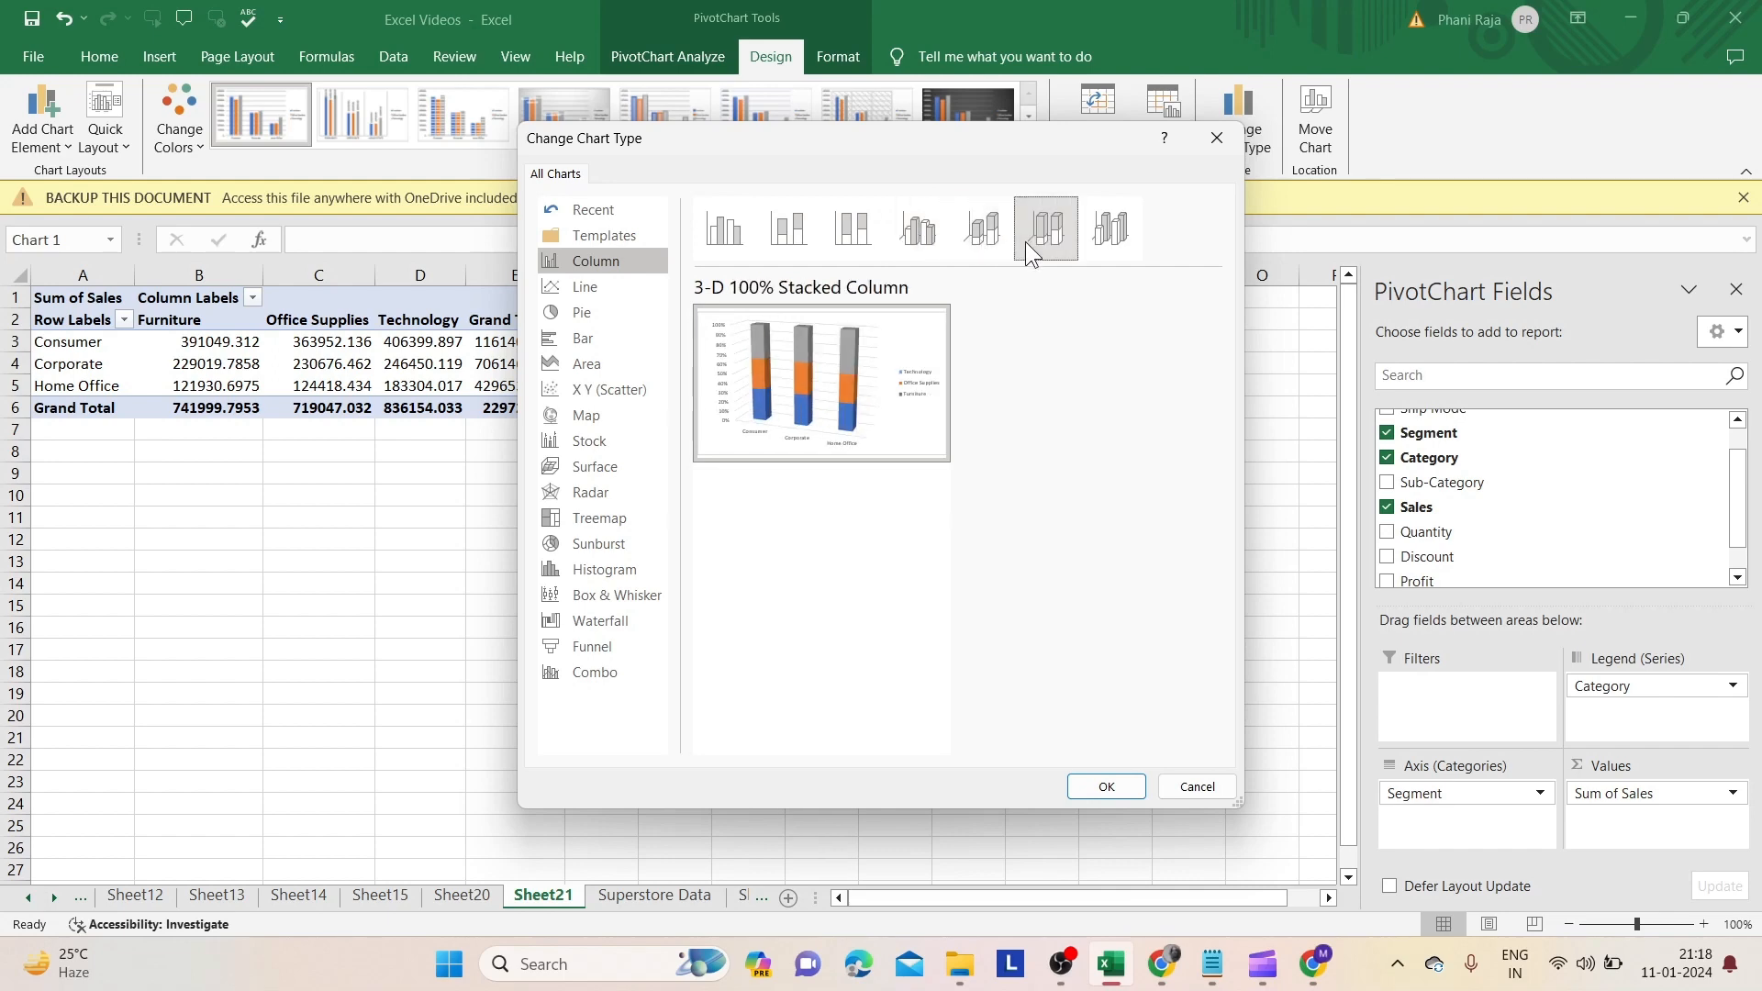
{"action": "left_click", "coordinate": [1217, 139]}
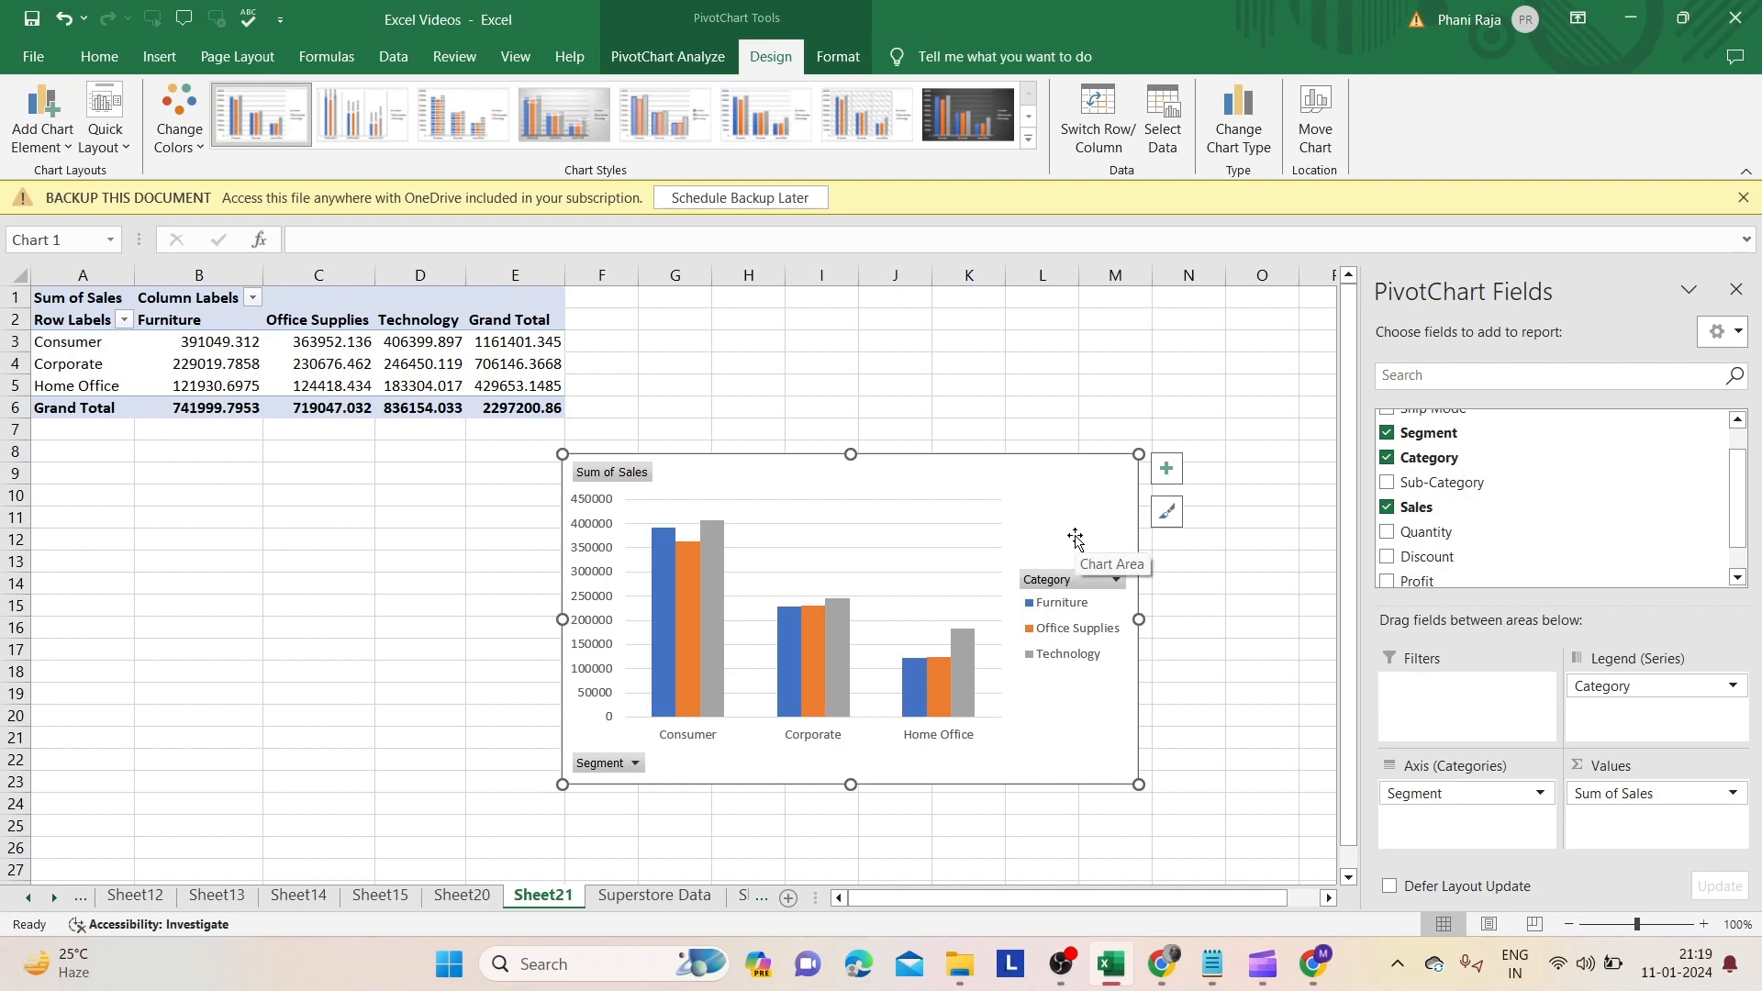
- Change the chart type to Pie
{"action": "left_click", "coordinate": [1237, 135]}
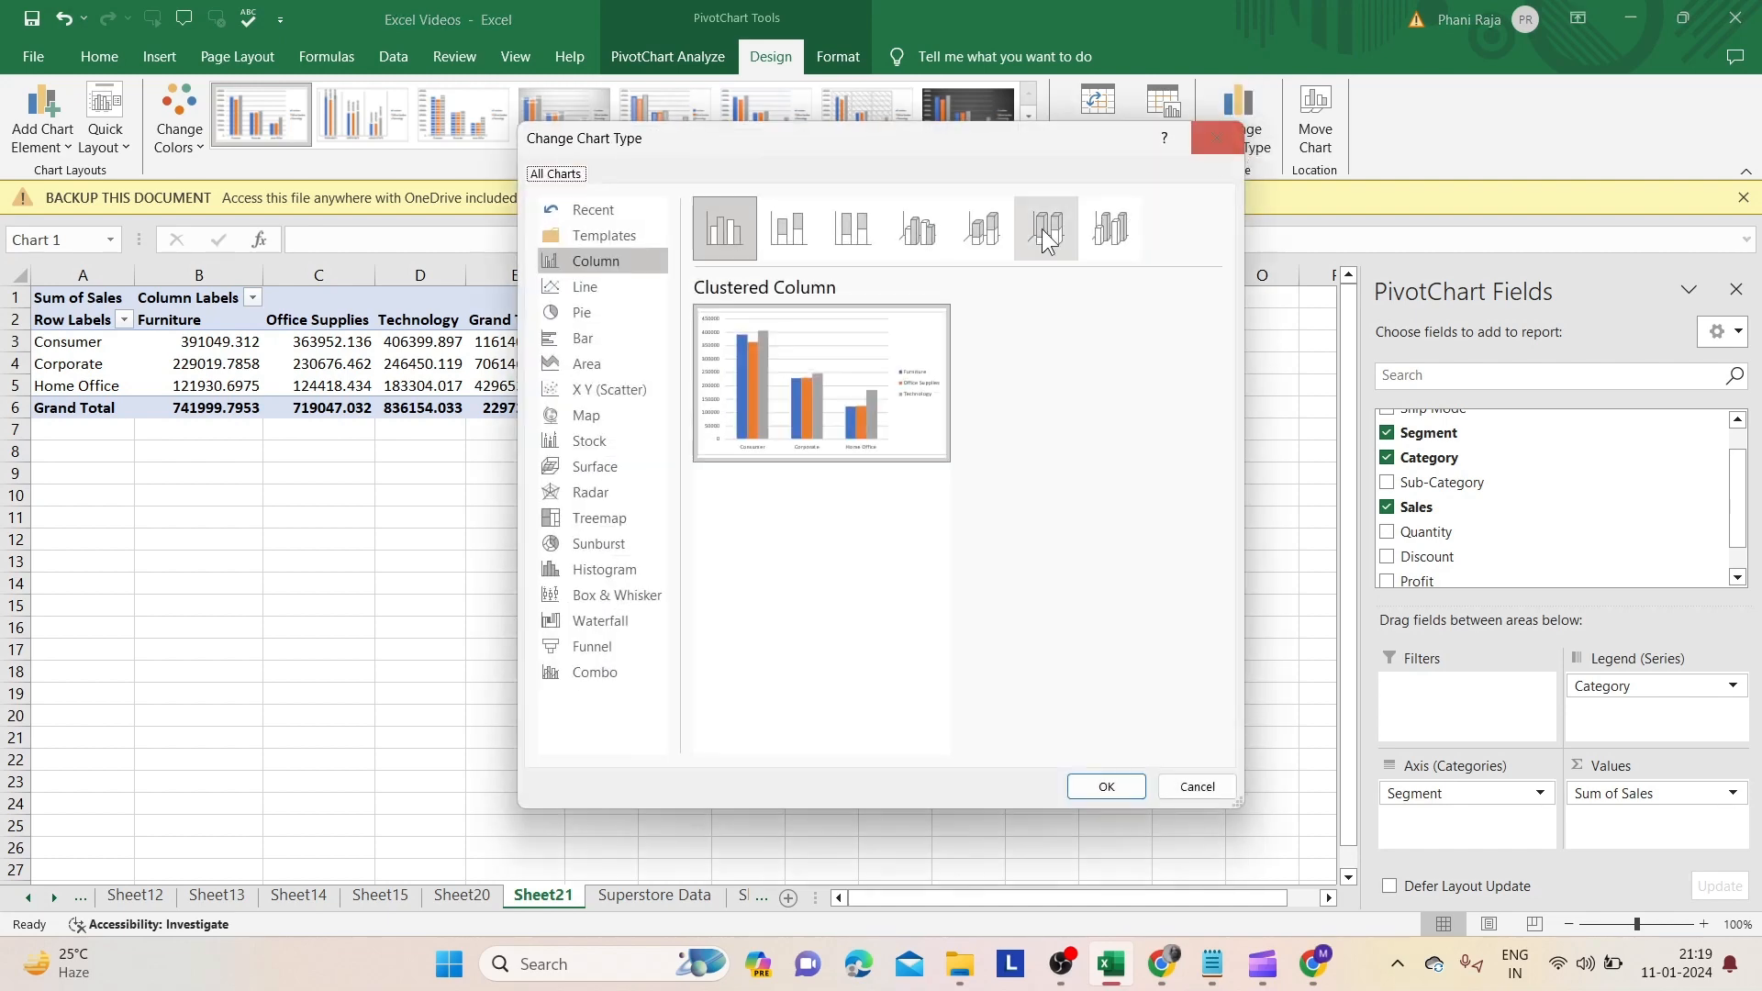
{"action": "left_click", "coordinate": [607, 316]}
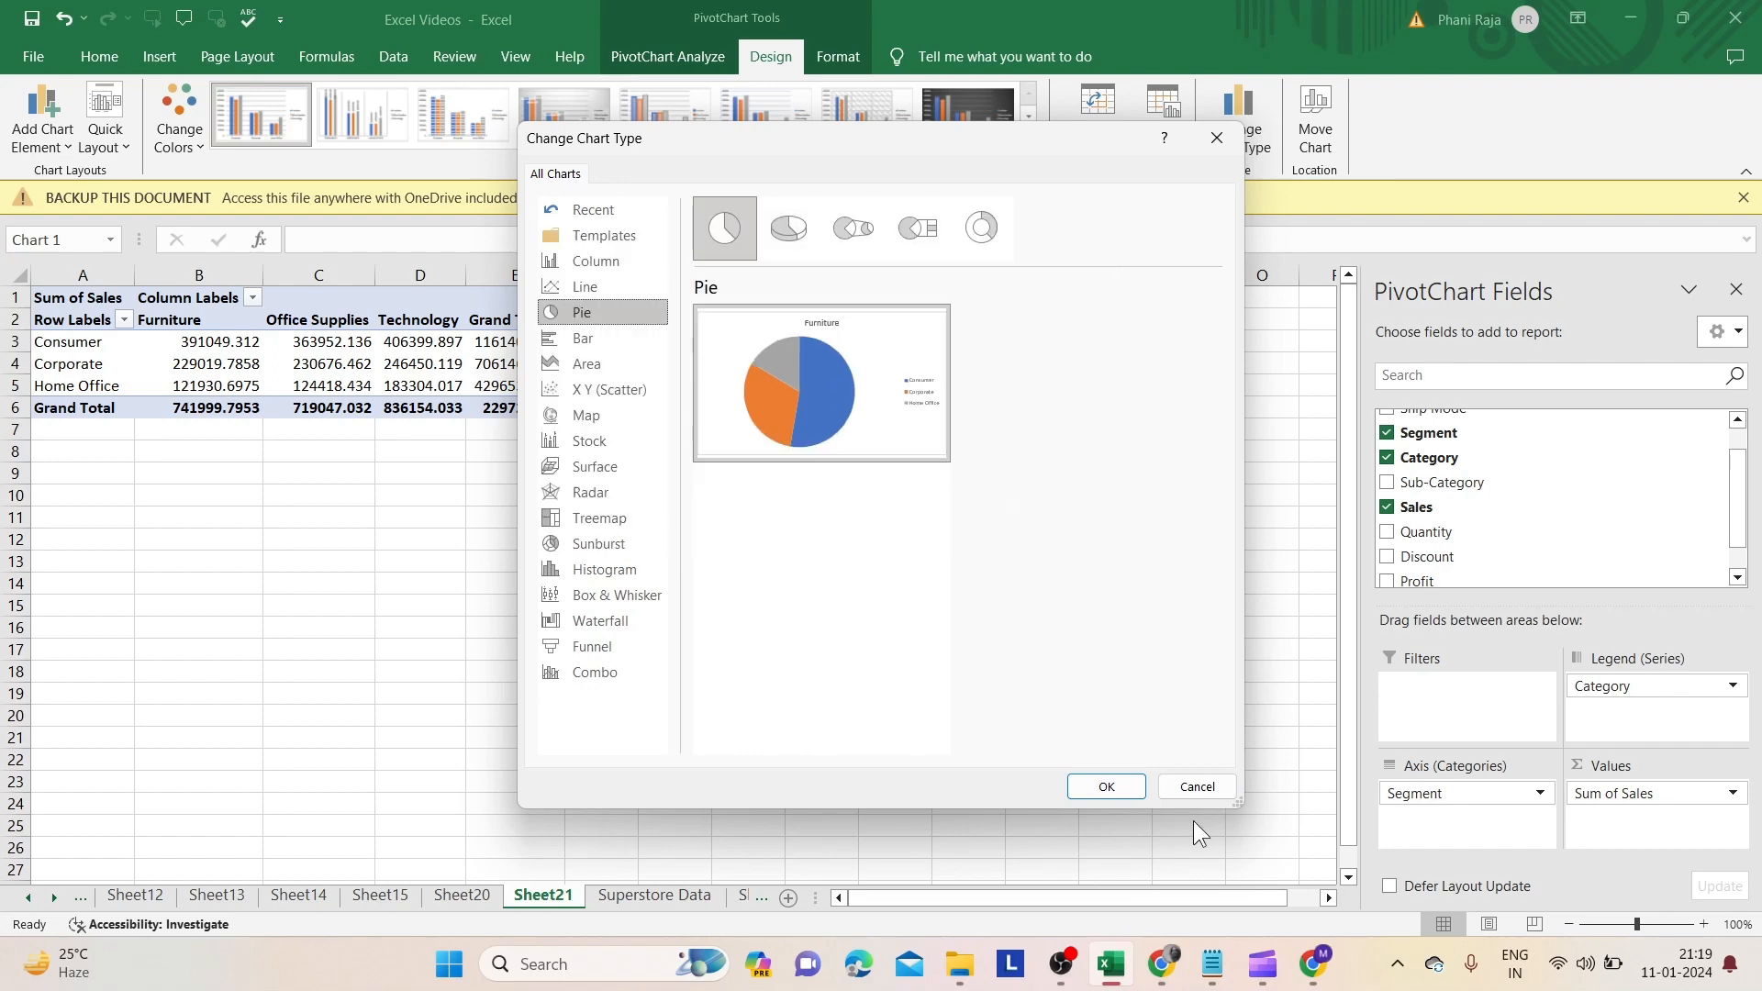
{"action": "left_click", "coordinate": [1090, 792]}
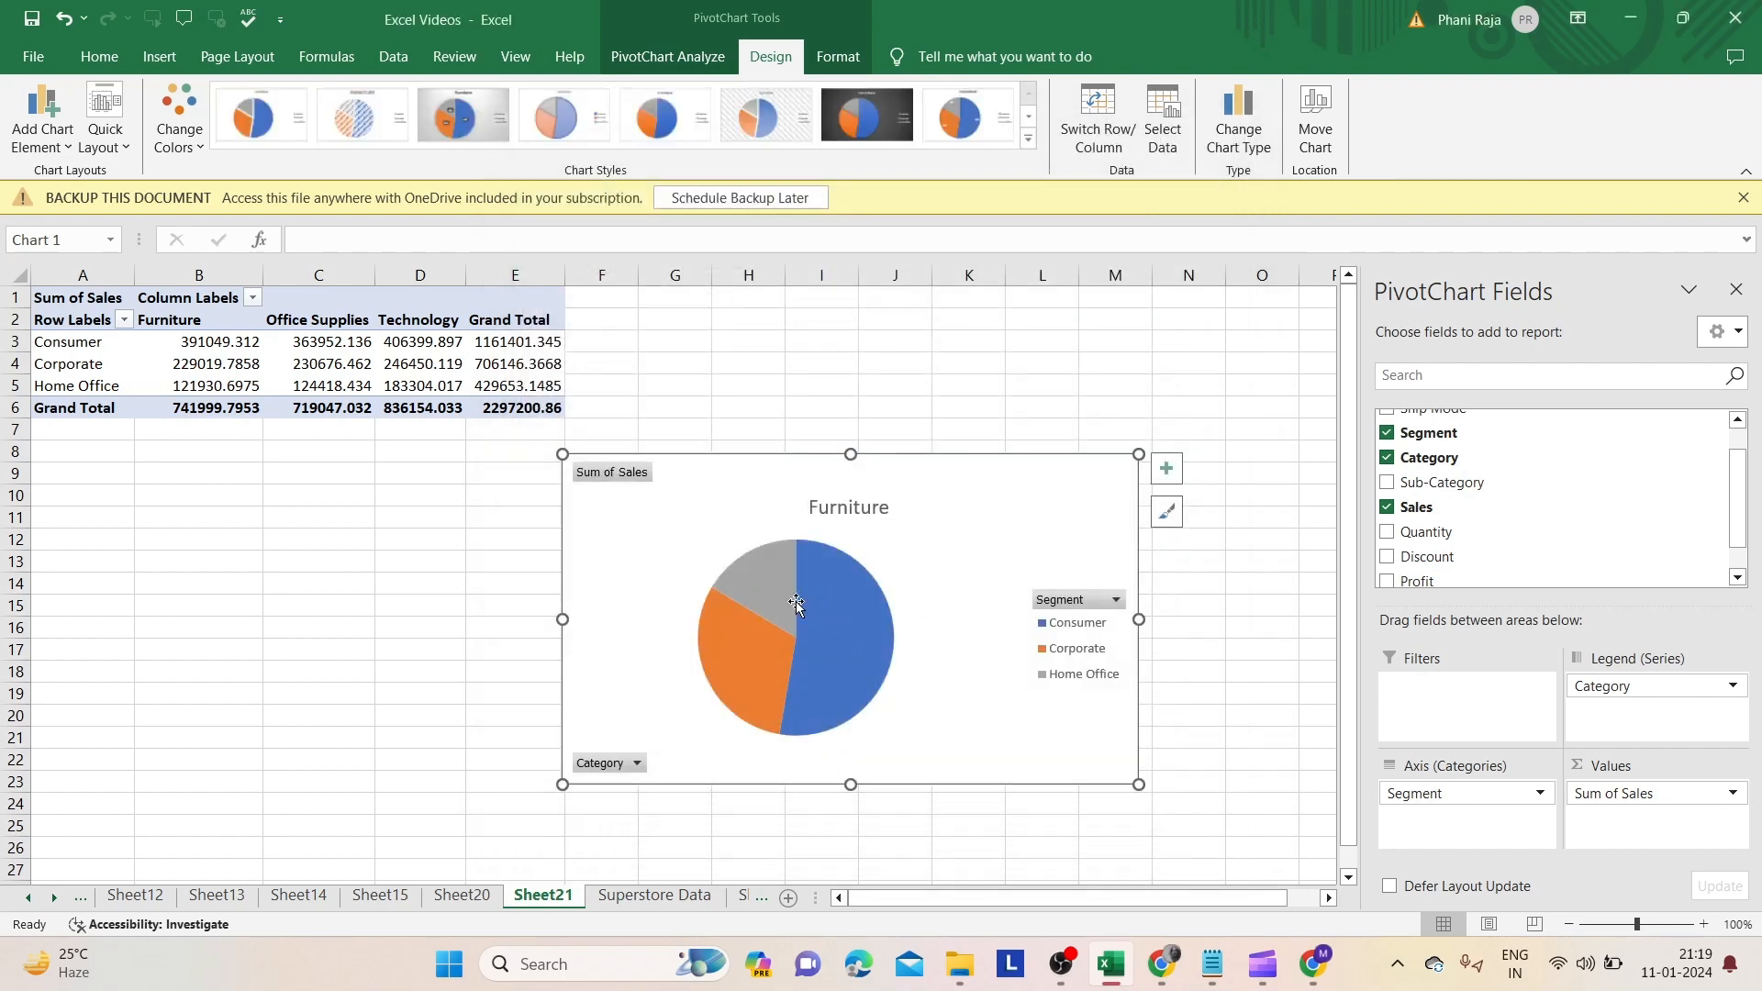
- Try several chart styles on the pie chart, ending with the light pastel style, then reselect the chart
{"action": "mouse_move", "coordinate": [843, 620]}
{"action": "left_click", "coordinate": [448, 116]}
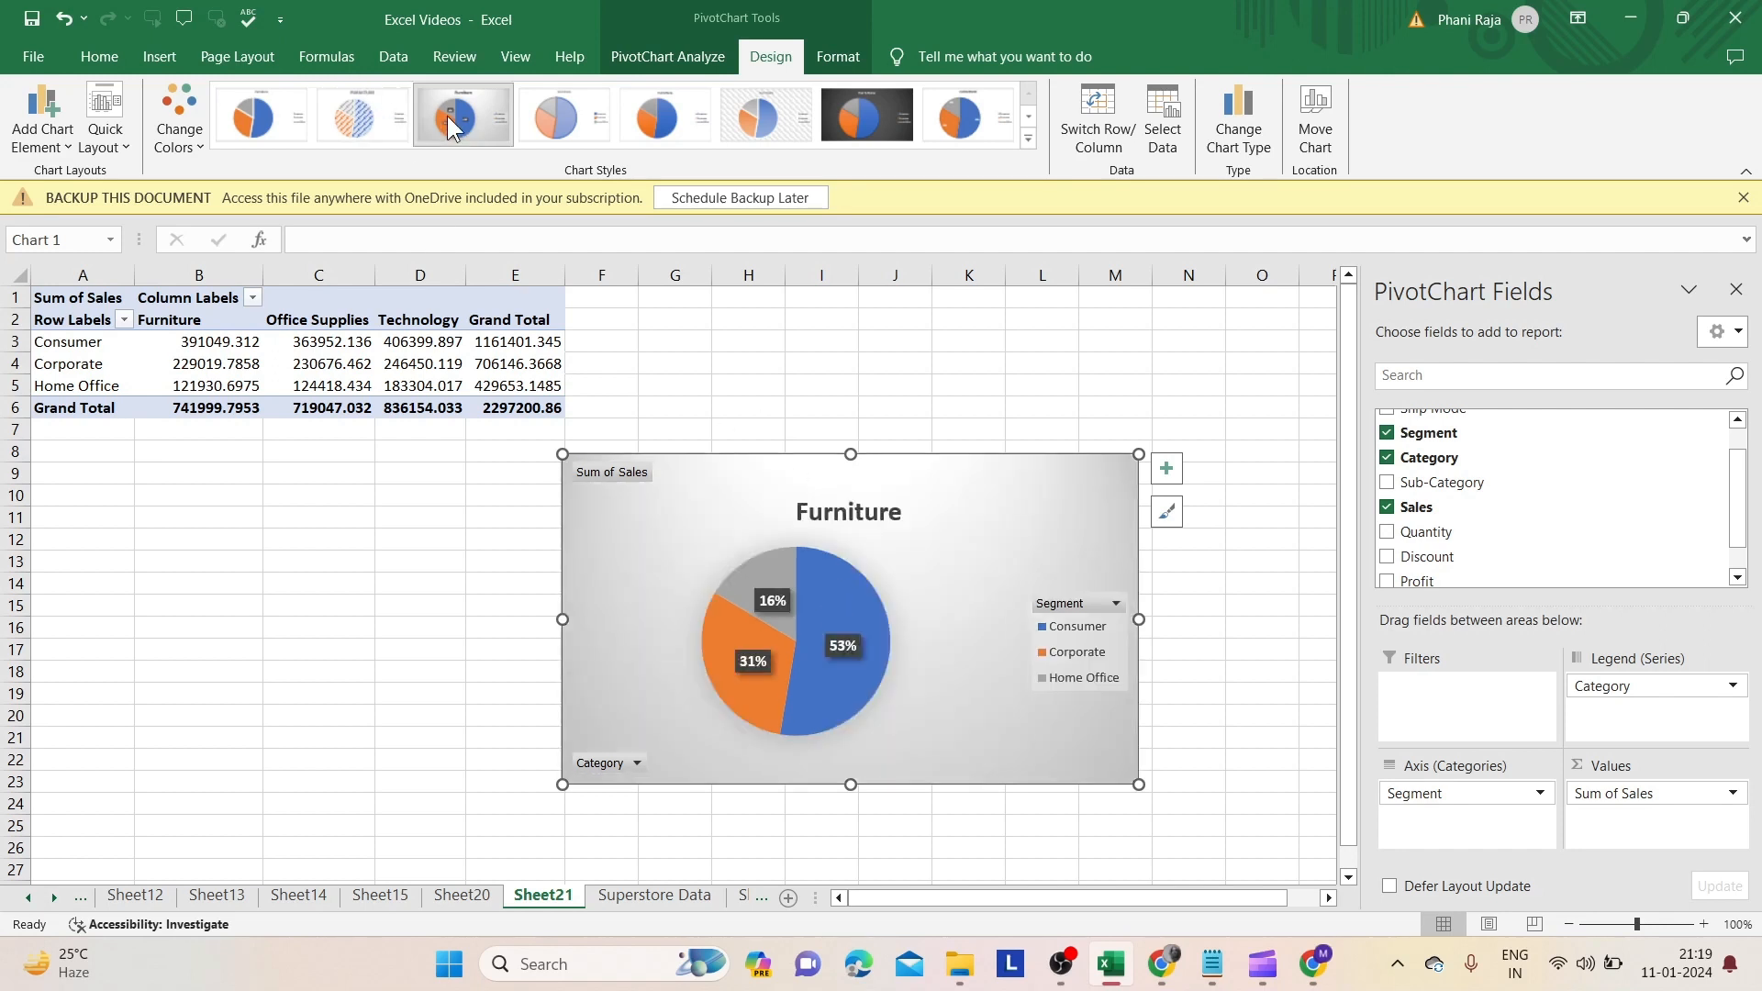
{"action": "left_click", "coordinate": [240, 121]}
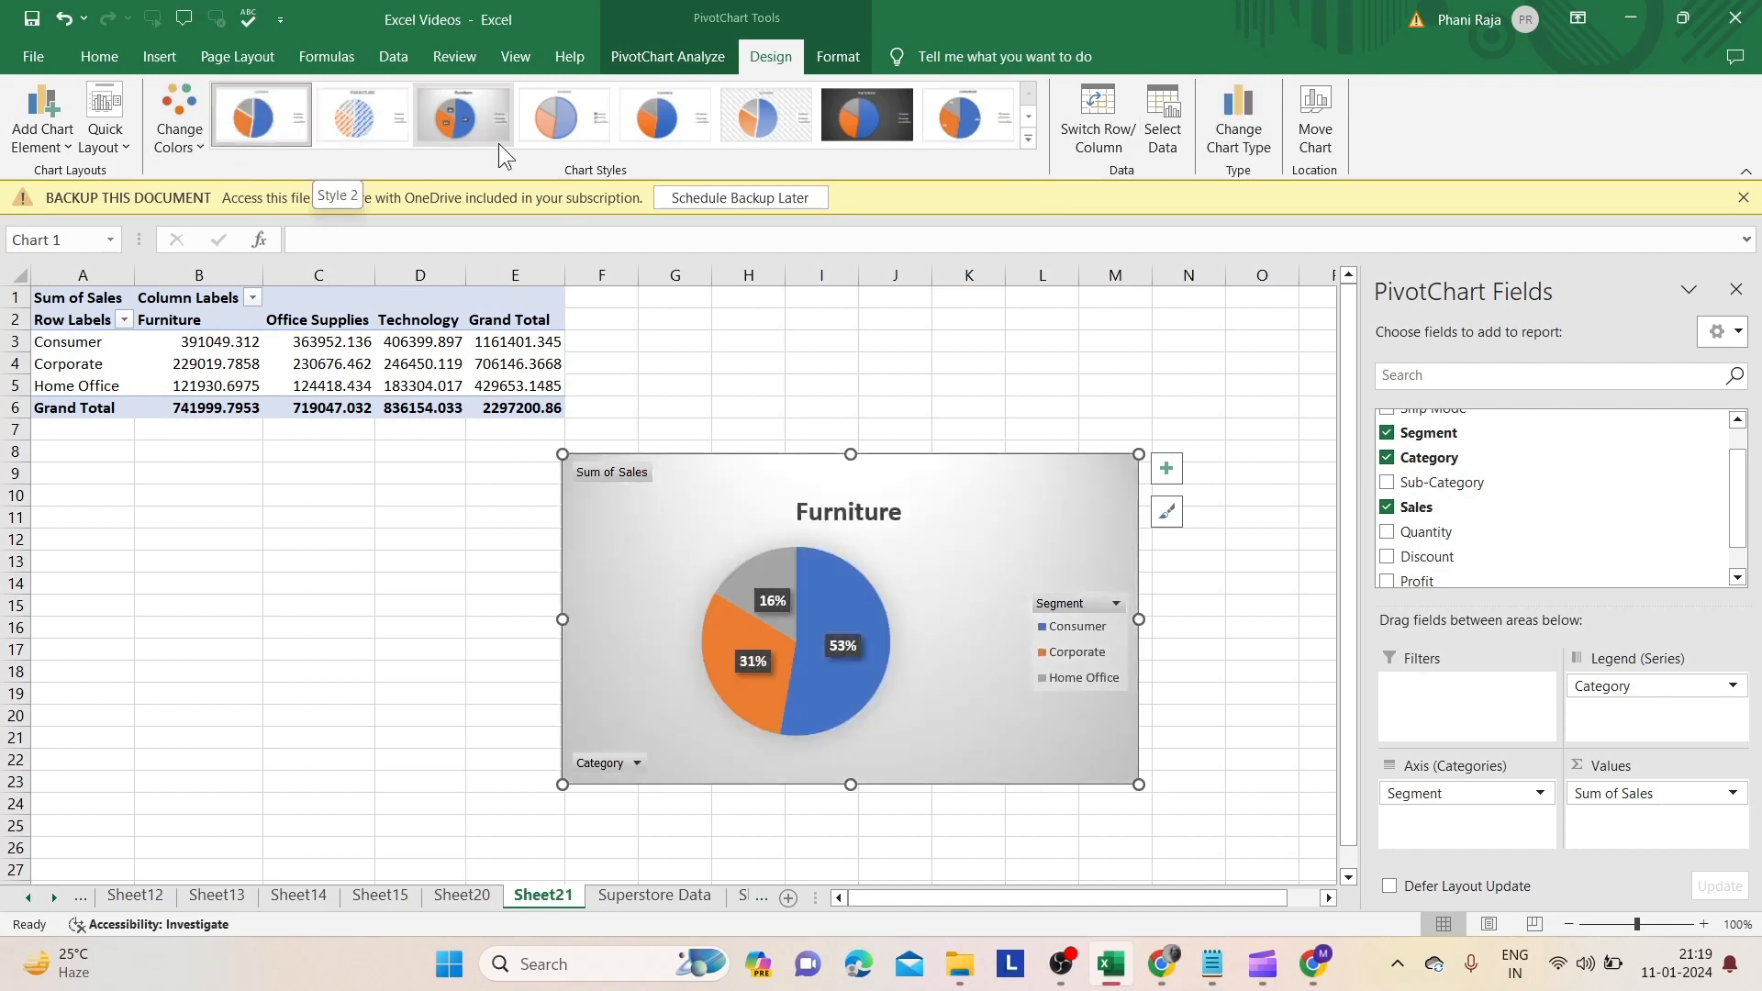
{"action": "left_click", "coordinate": [461, 114]}
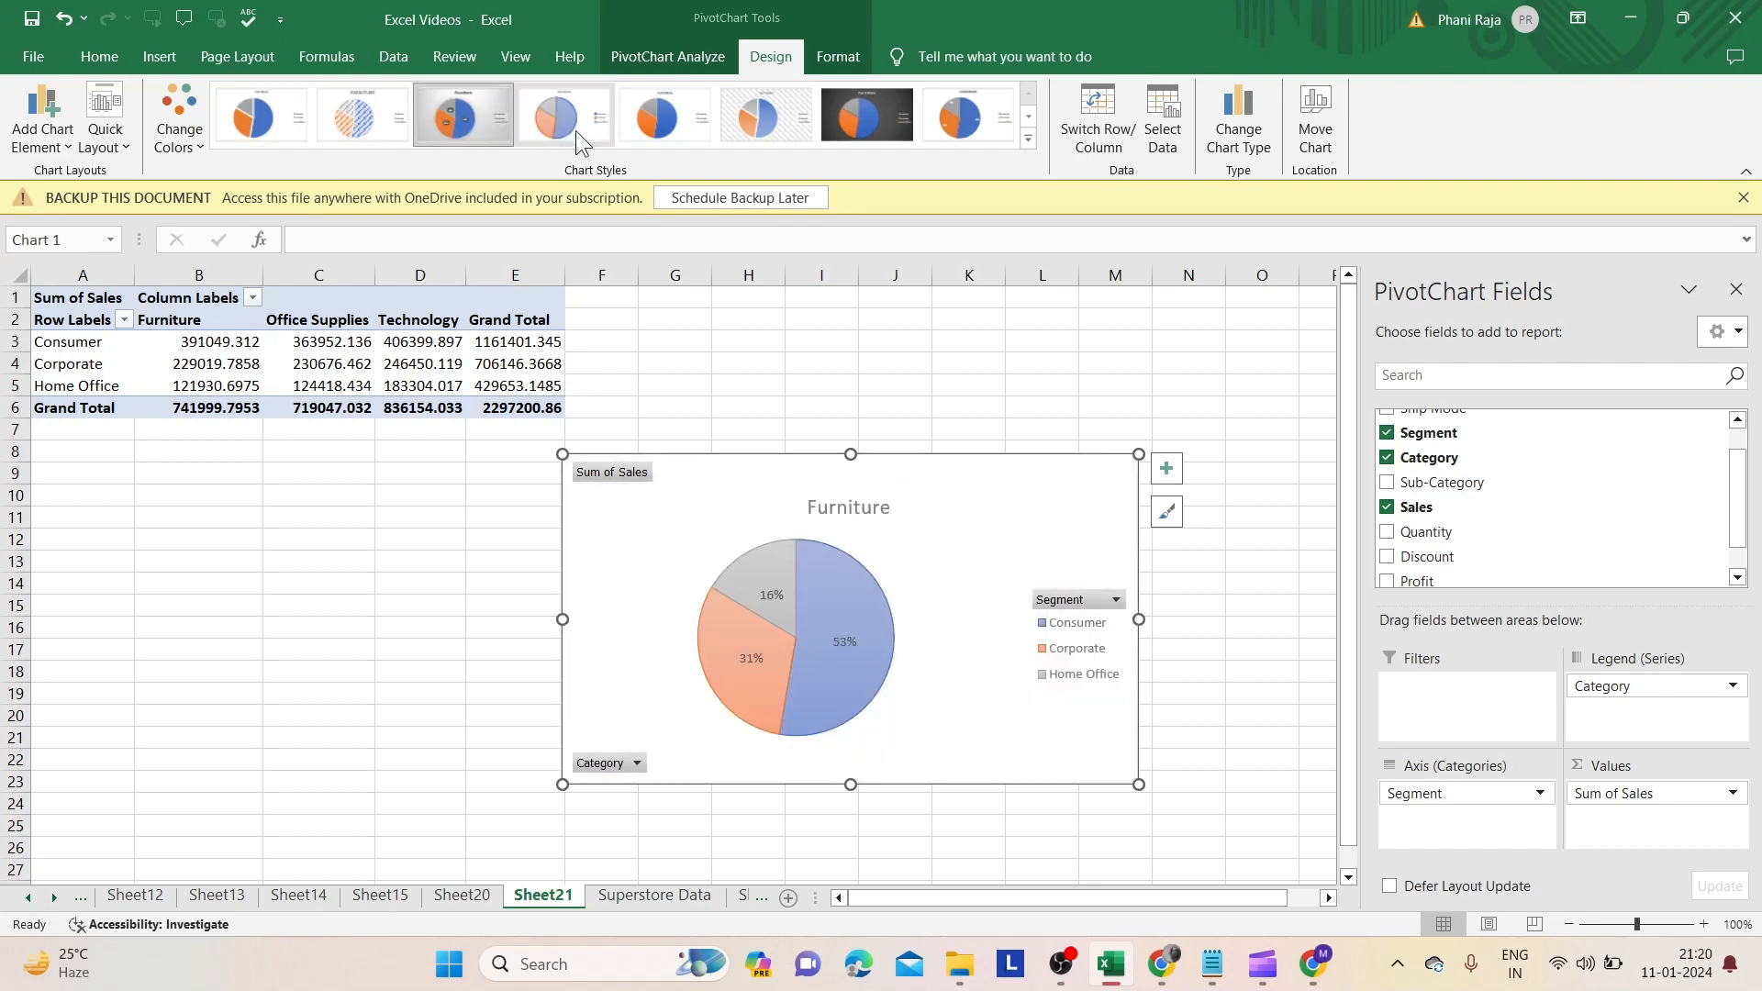
{"action": "left_click", "coordinate": [577, 131]}
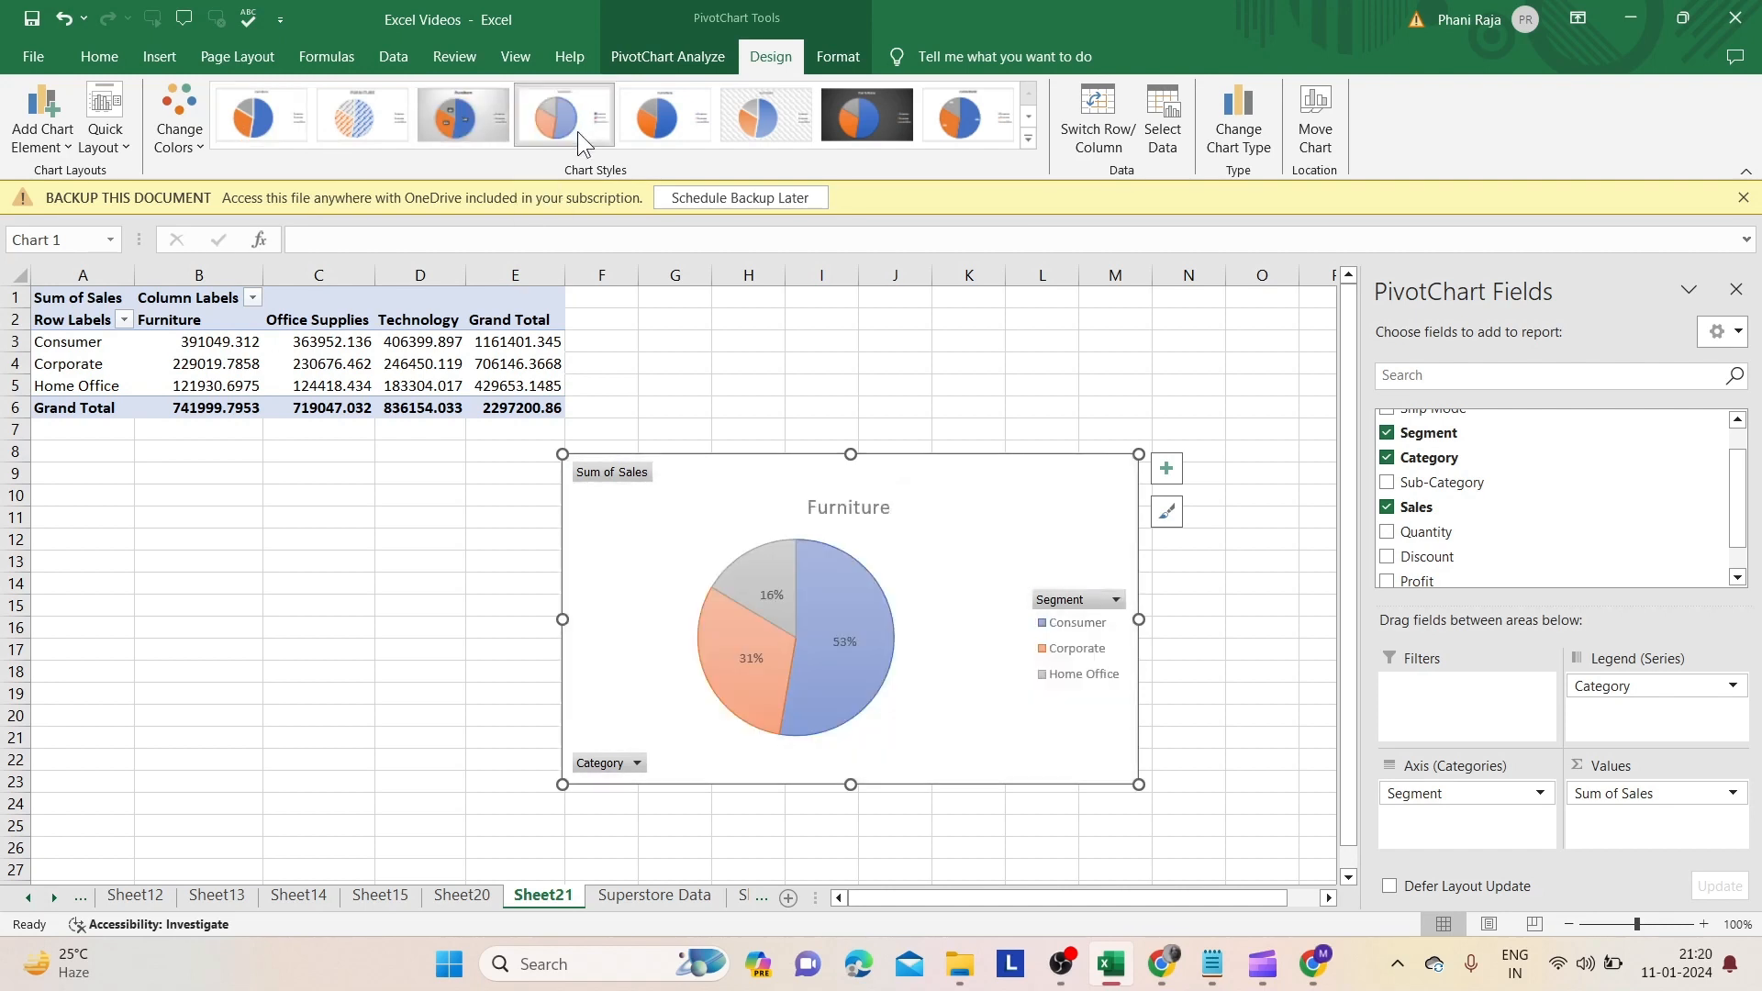
{"action": "left_click", "coordinate": [459, 518]}
{"action": "left_click", "coordinate": [654, 542]}
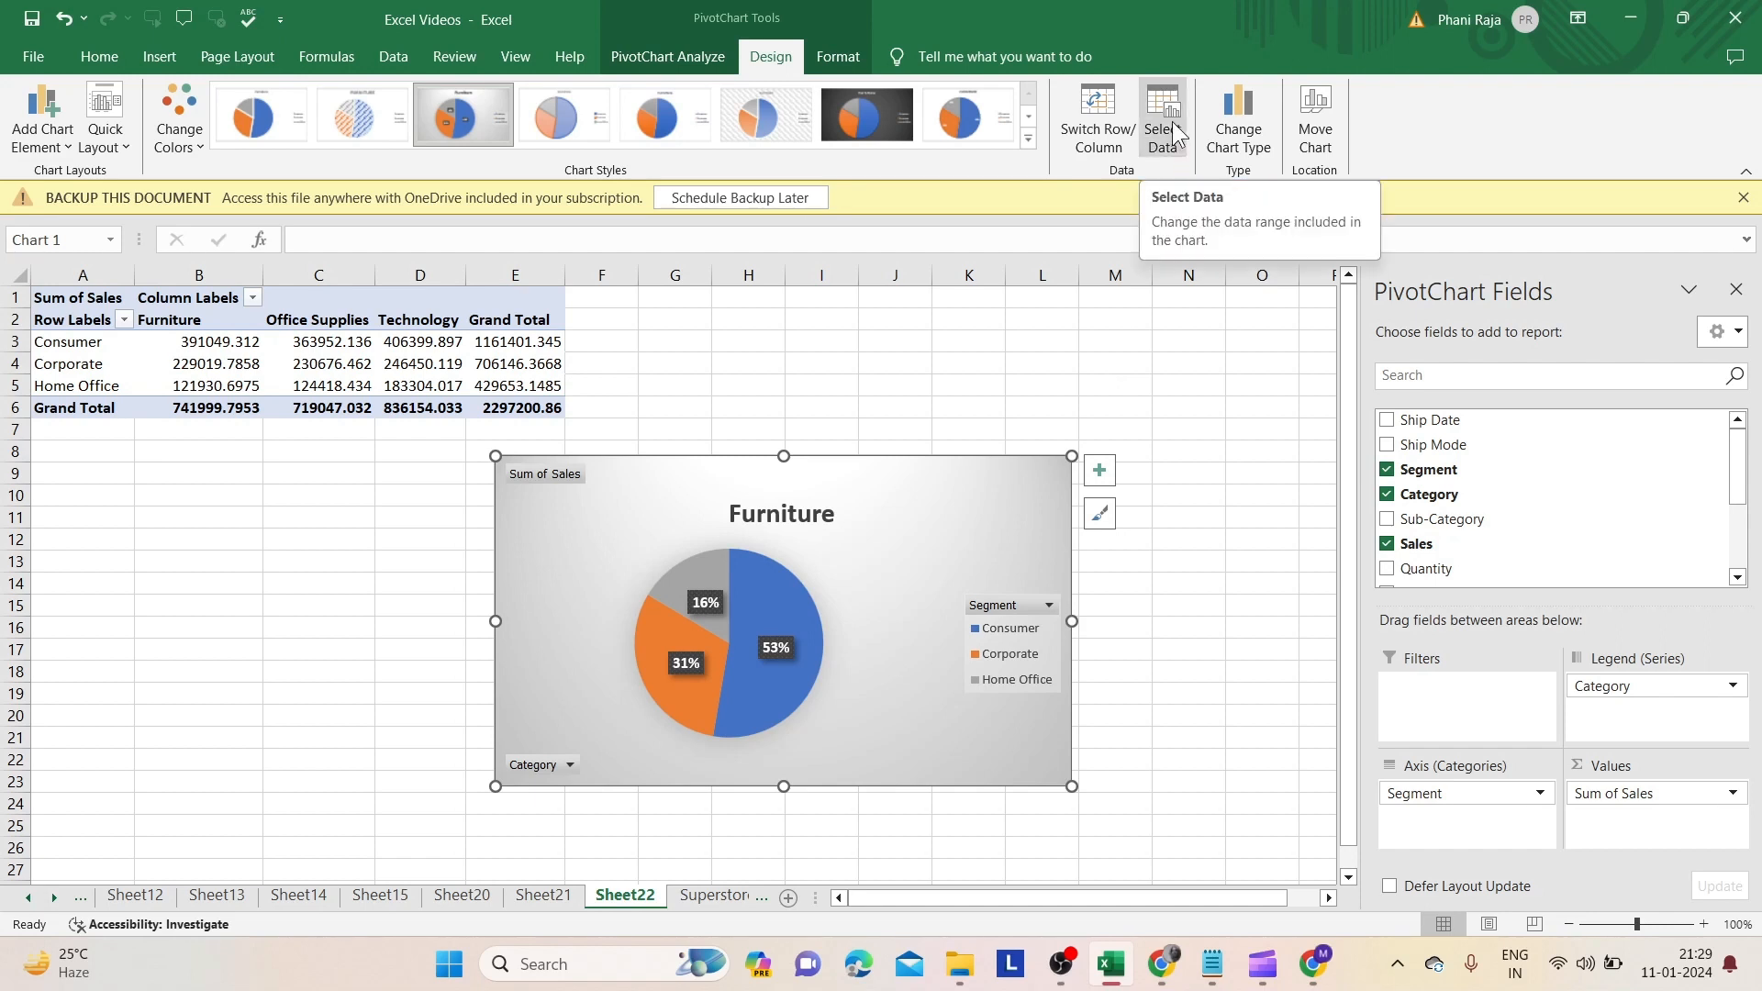
- Change the chart type to Line
{"action": "left_click", "coordinate": [1212, 123]}
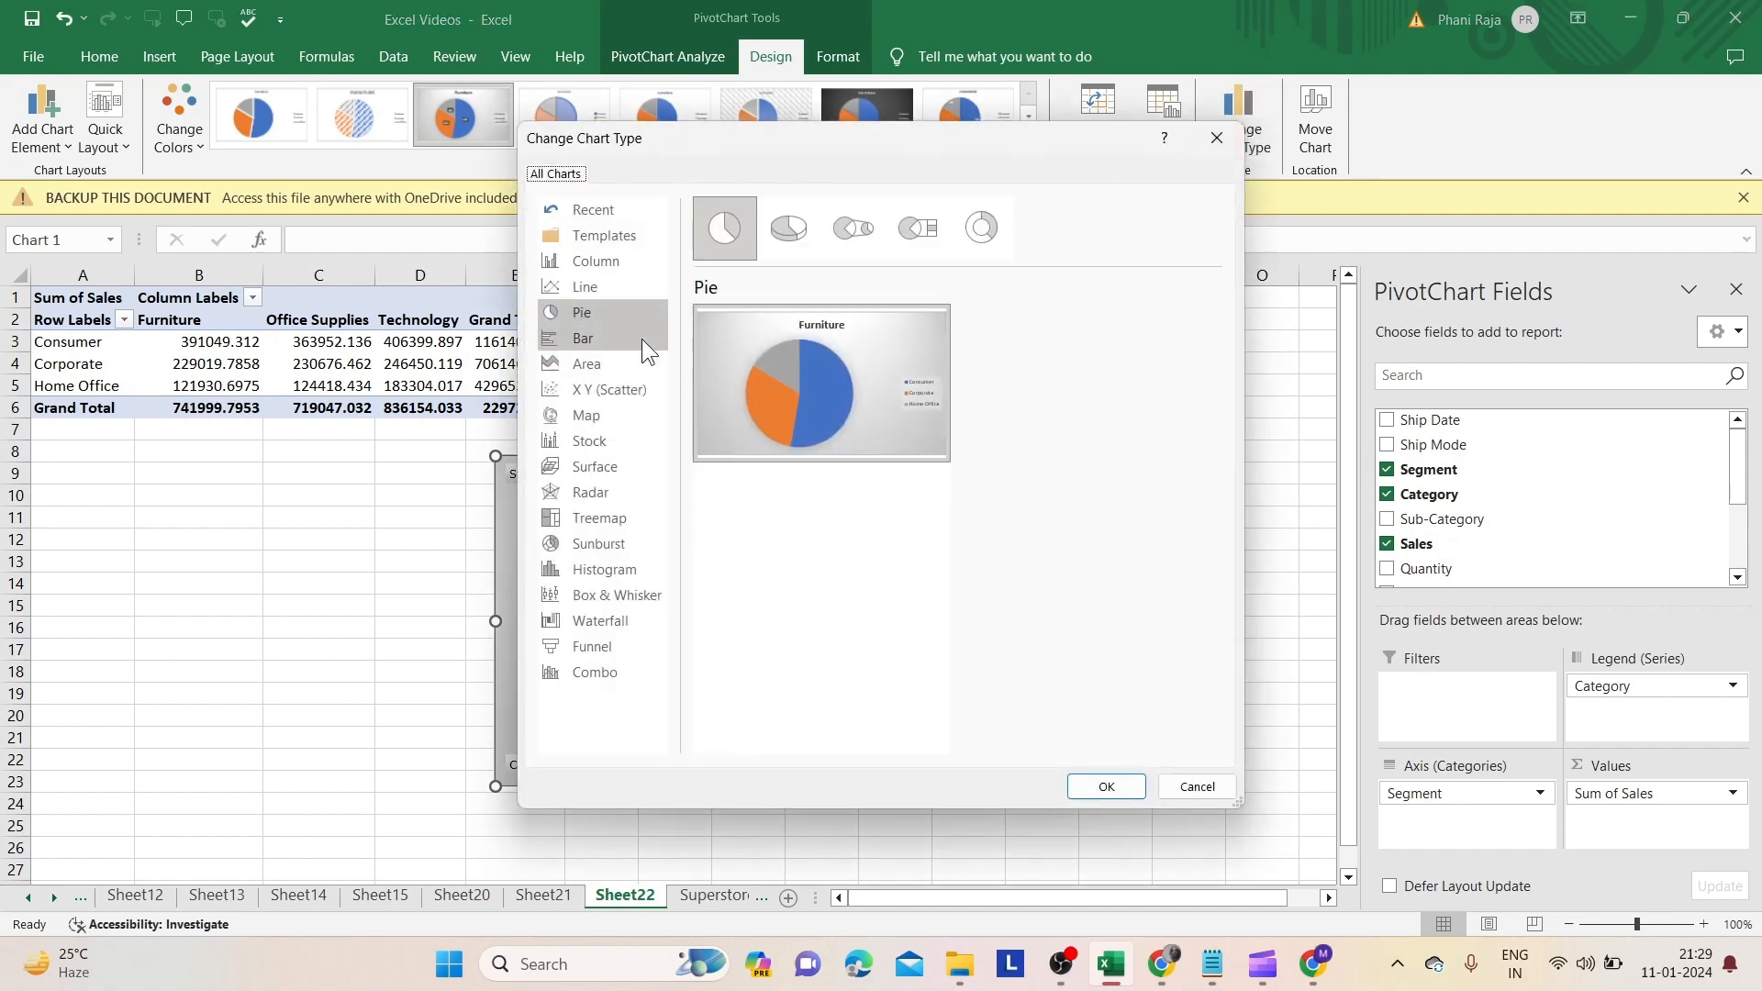
{"action": "left_click", "coordinate": [585, 286]}
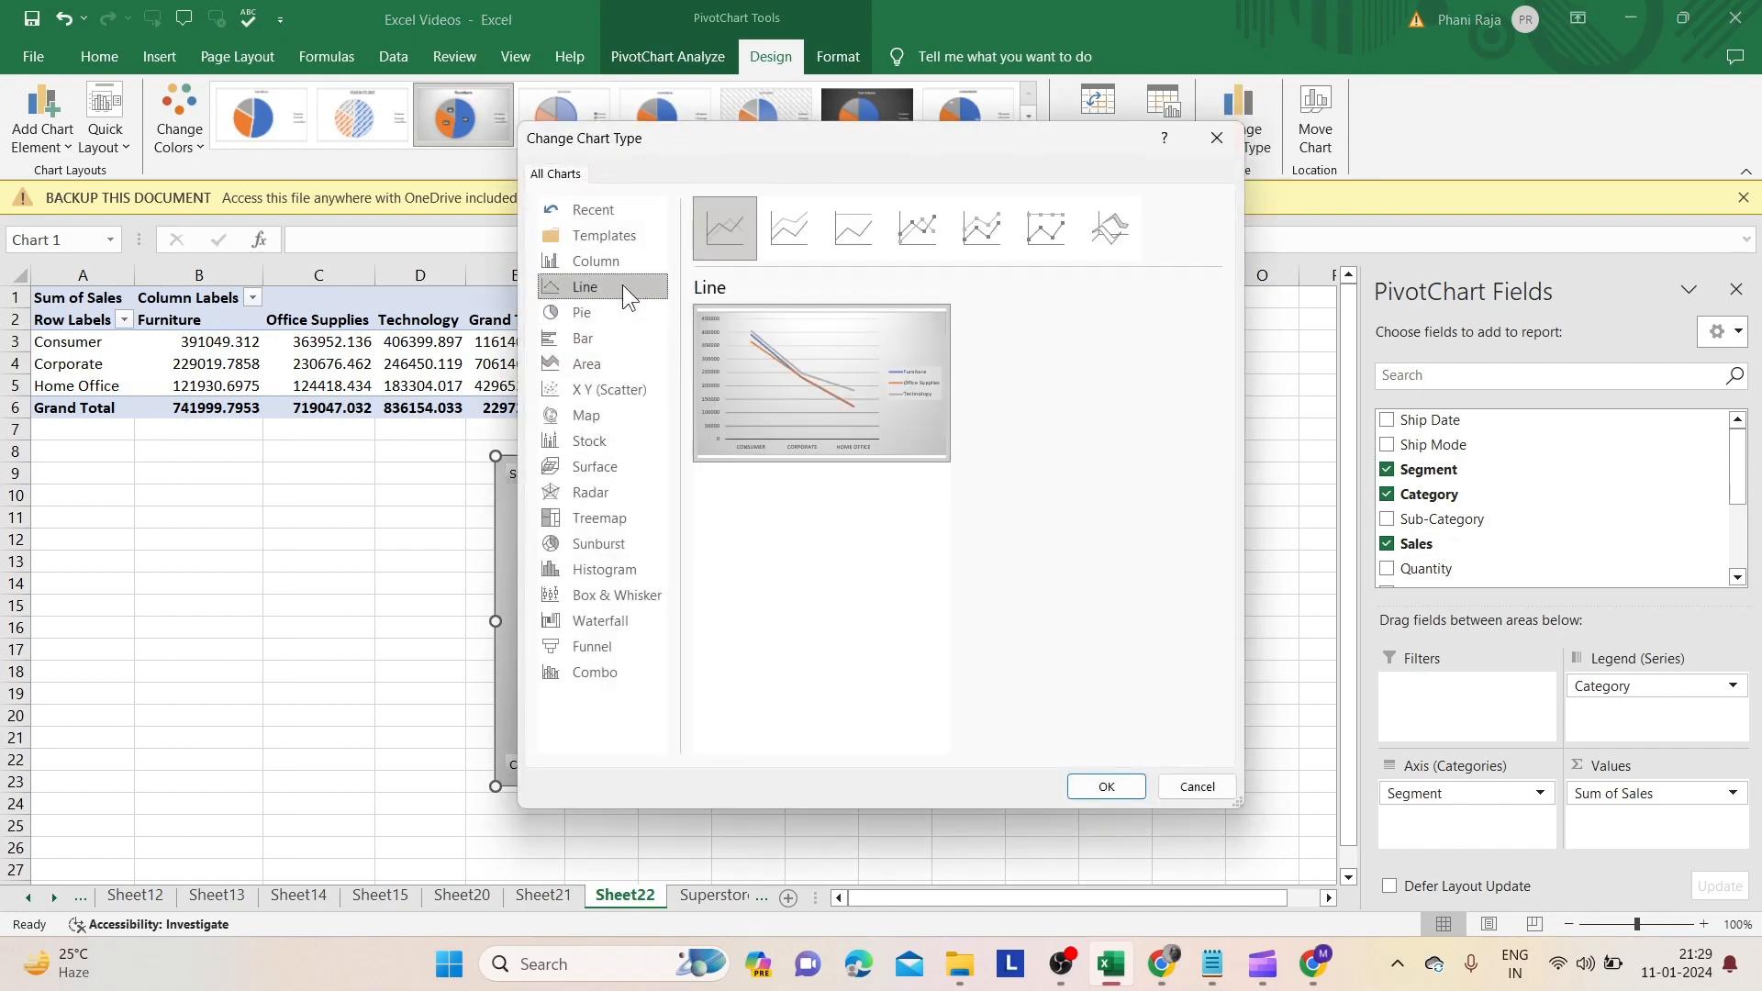
{"action": "left_click", "coordinate": [1105, 787]}
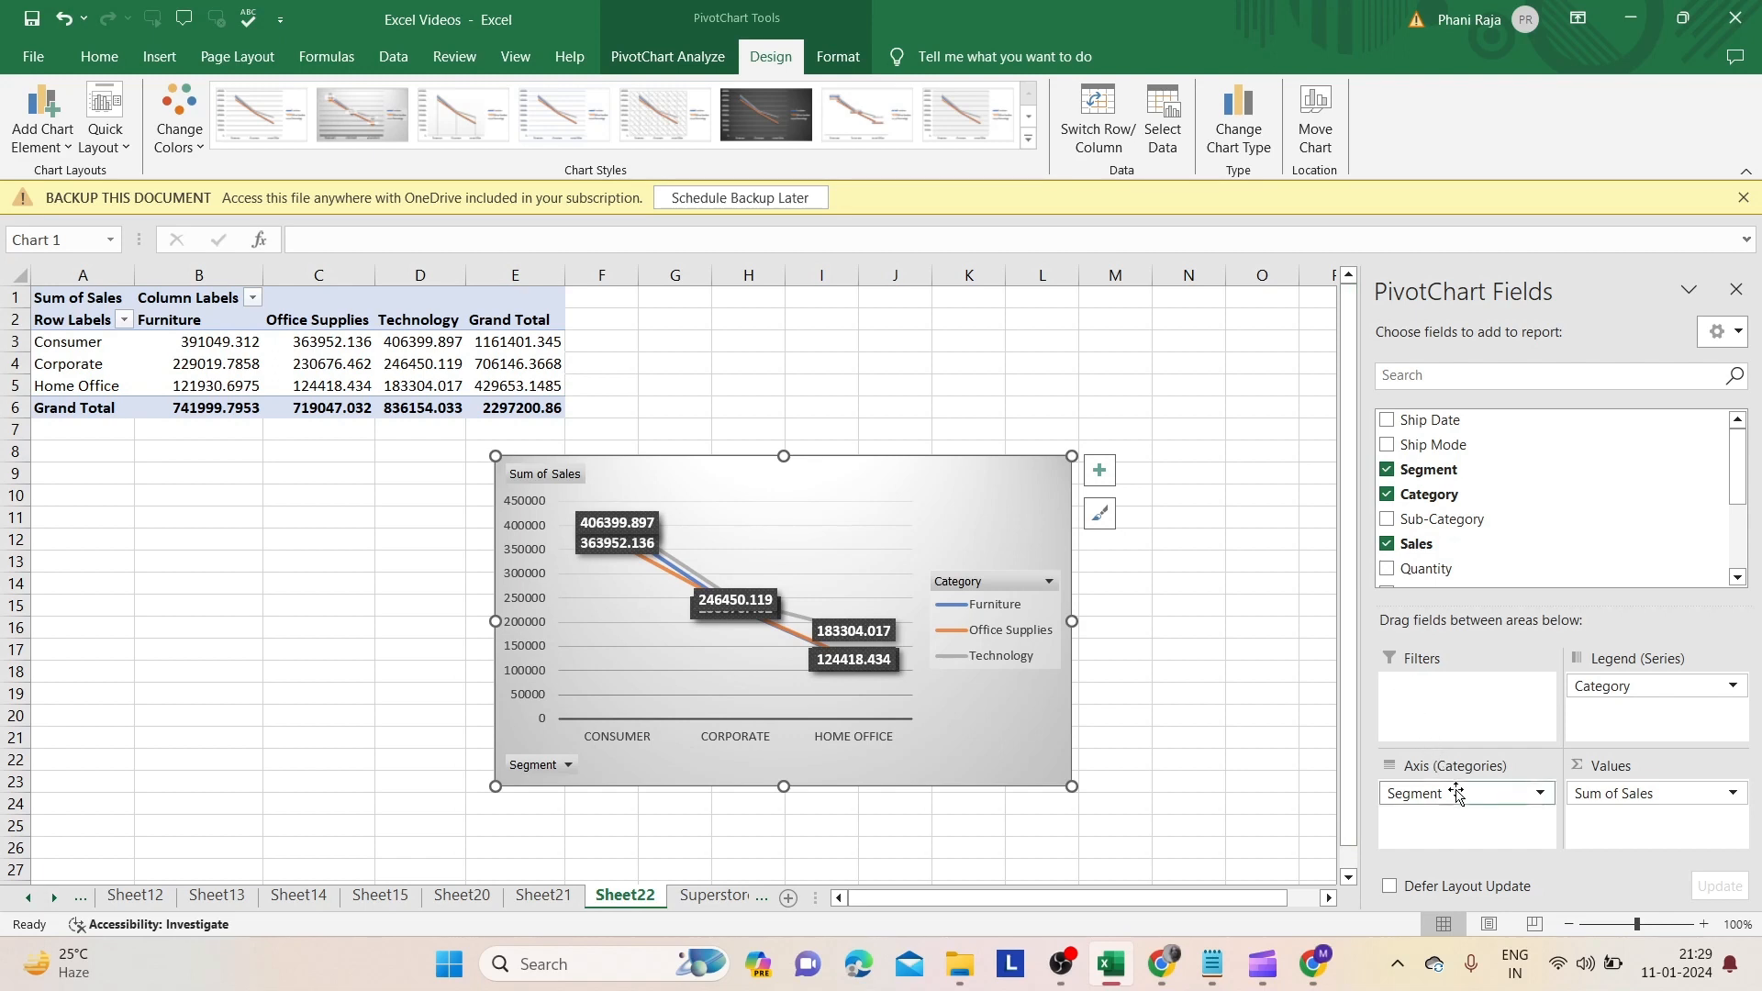
- Replace Segment with Ship Date on the axis, and Category with Segment in the legend
{"action": "left_click_drag", "start_coordinate": [1459, 795], "coordinate": [1284, 780]}
{"action": "left_click_drag", "start_coordinate": [1437, 421], "coordinate": [1447, 800]}
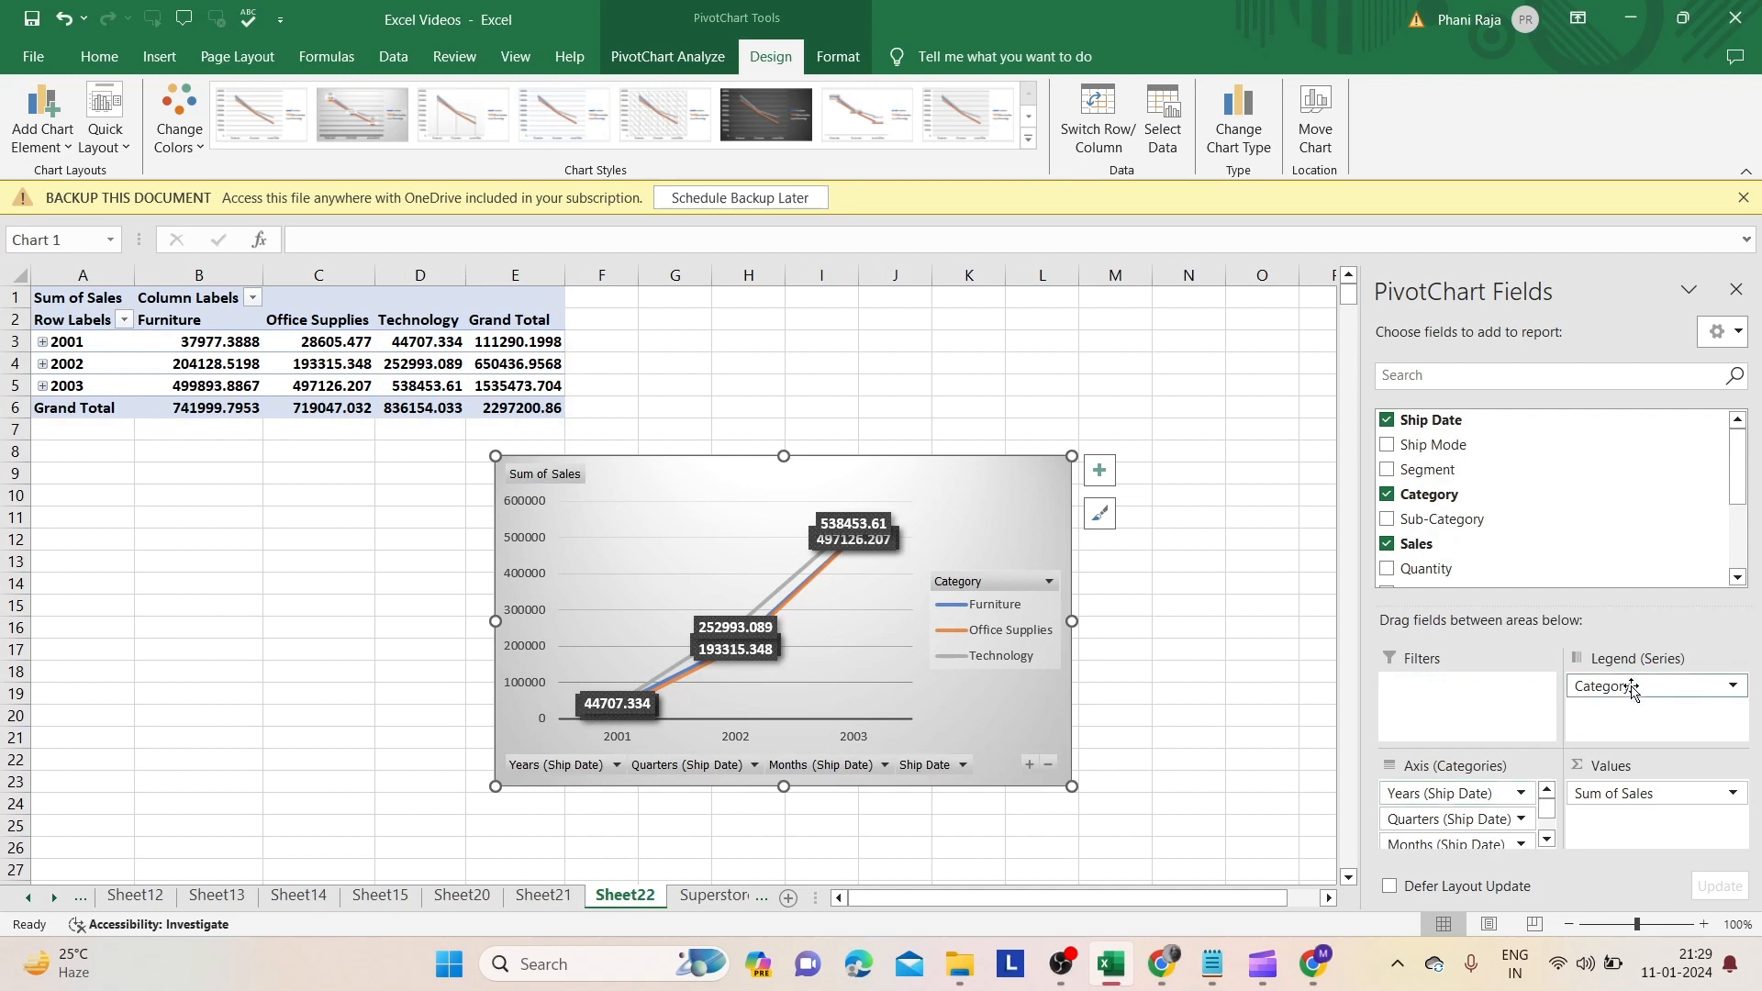
{"action": "left_click_drag", "start_coordinate": [1622, 687], "coordinate": [1285, 689]}
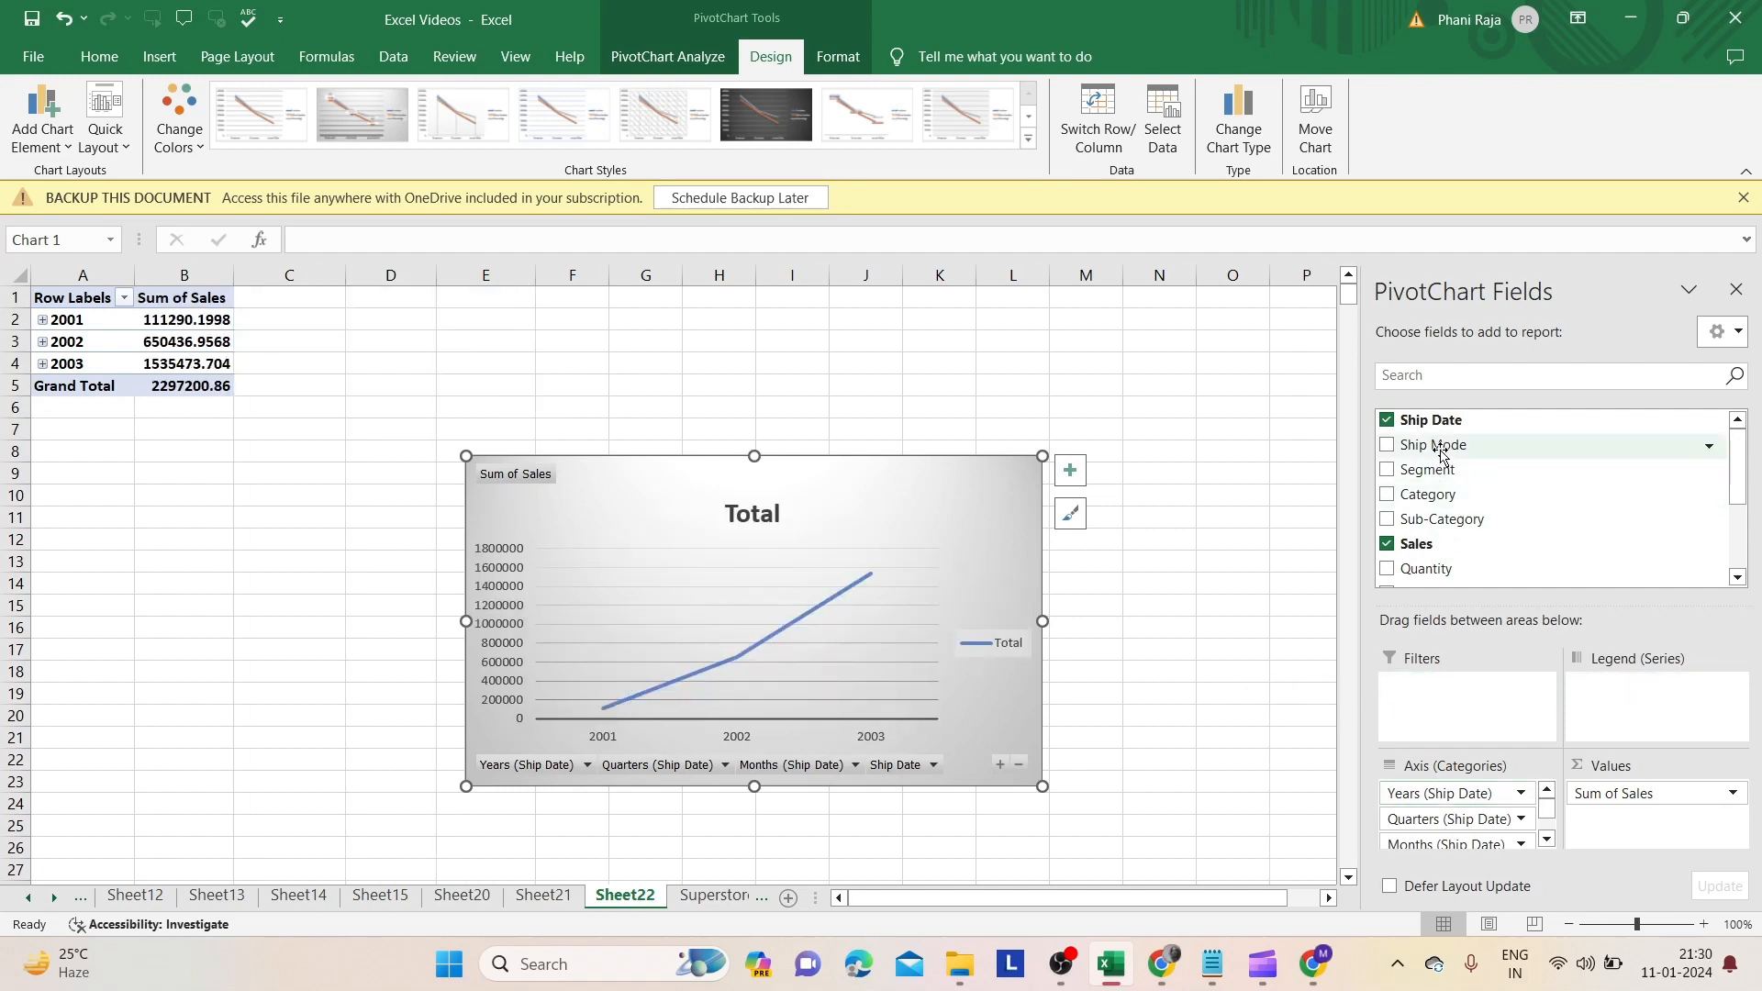
{"action": "left_click_drag", "start_coordinate": [1444, 470], "coordinate": [1622, 694]}
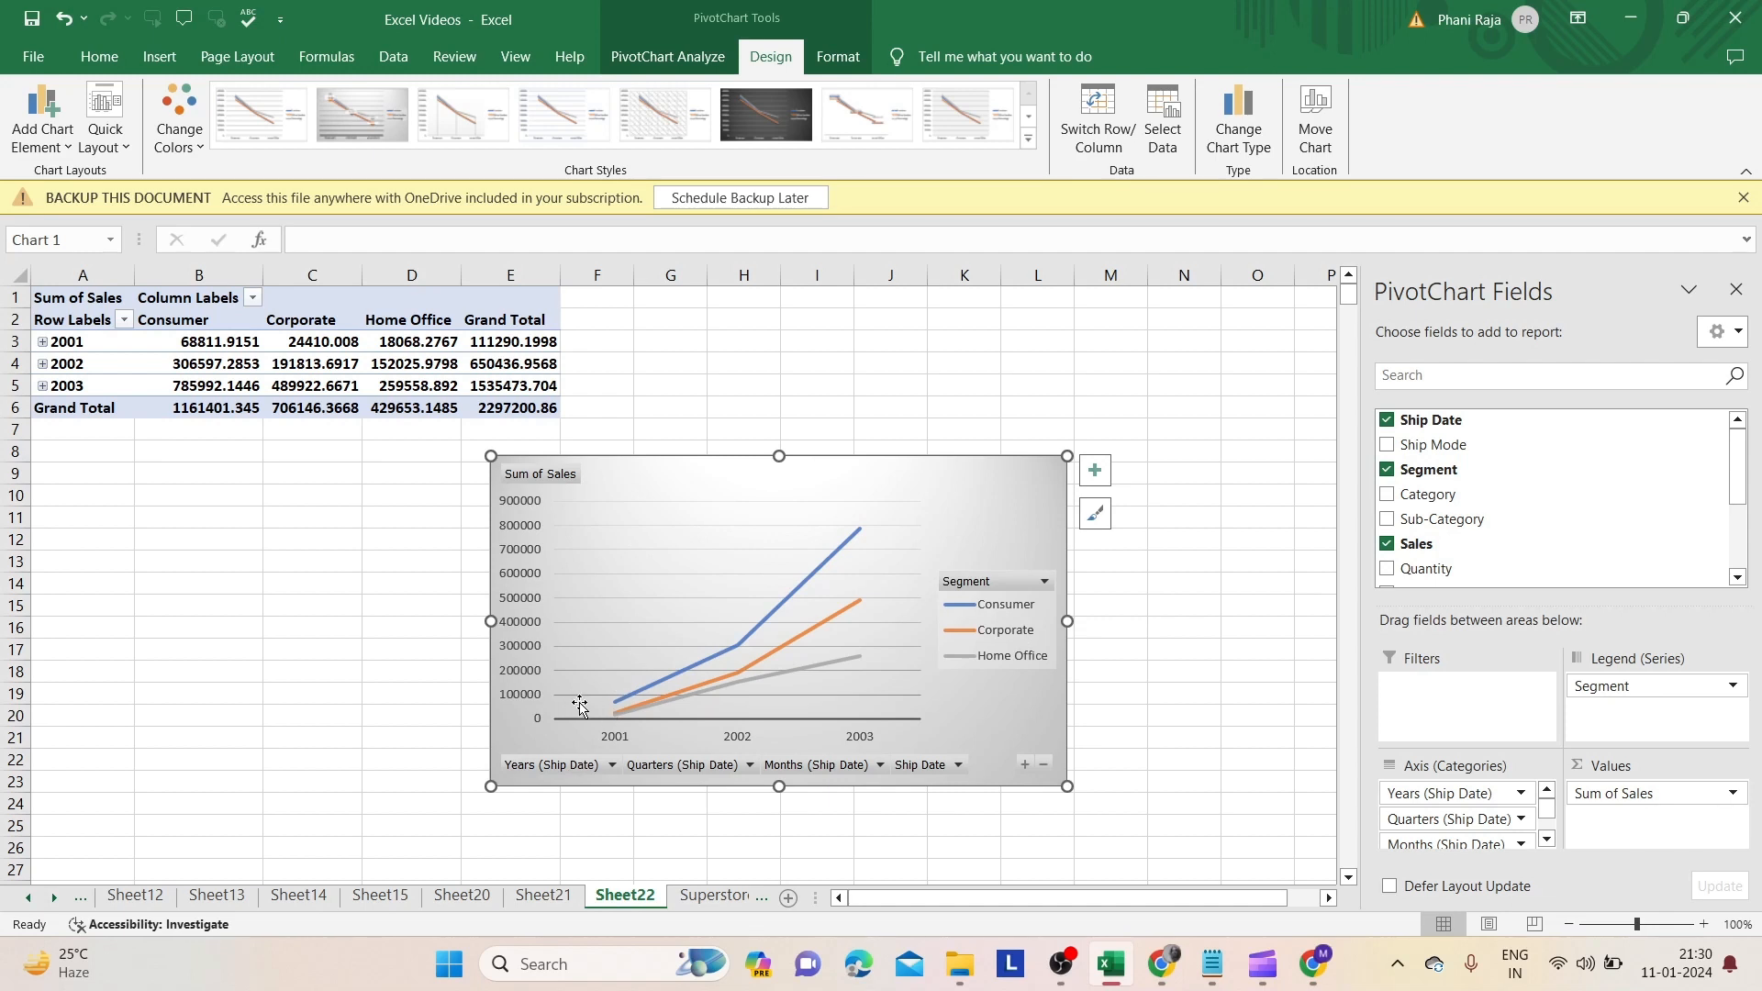
- Change the chart type to Area
{"action": "mouse_move", "coordinate": [831, 563]}
{"action": "left_click", "coordinate": [1231, 136]}
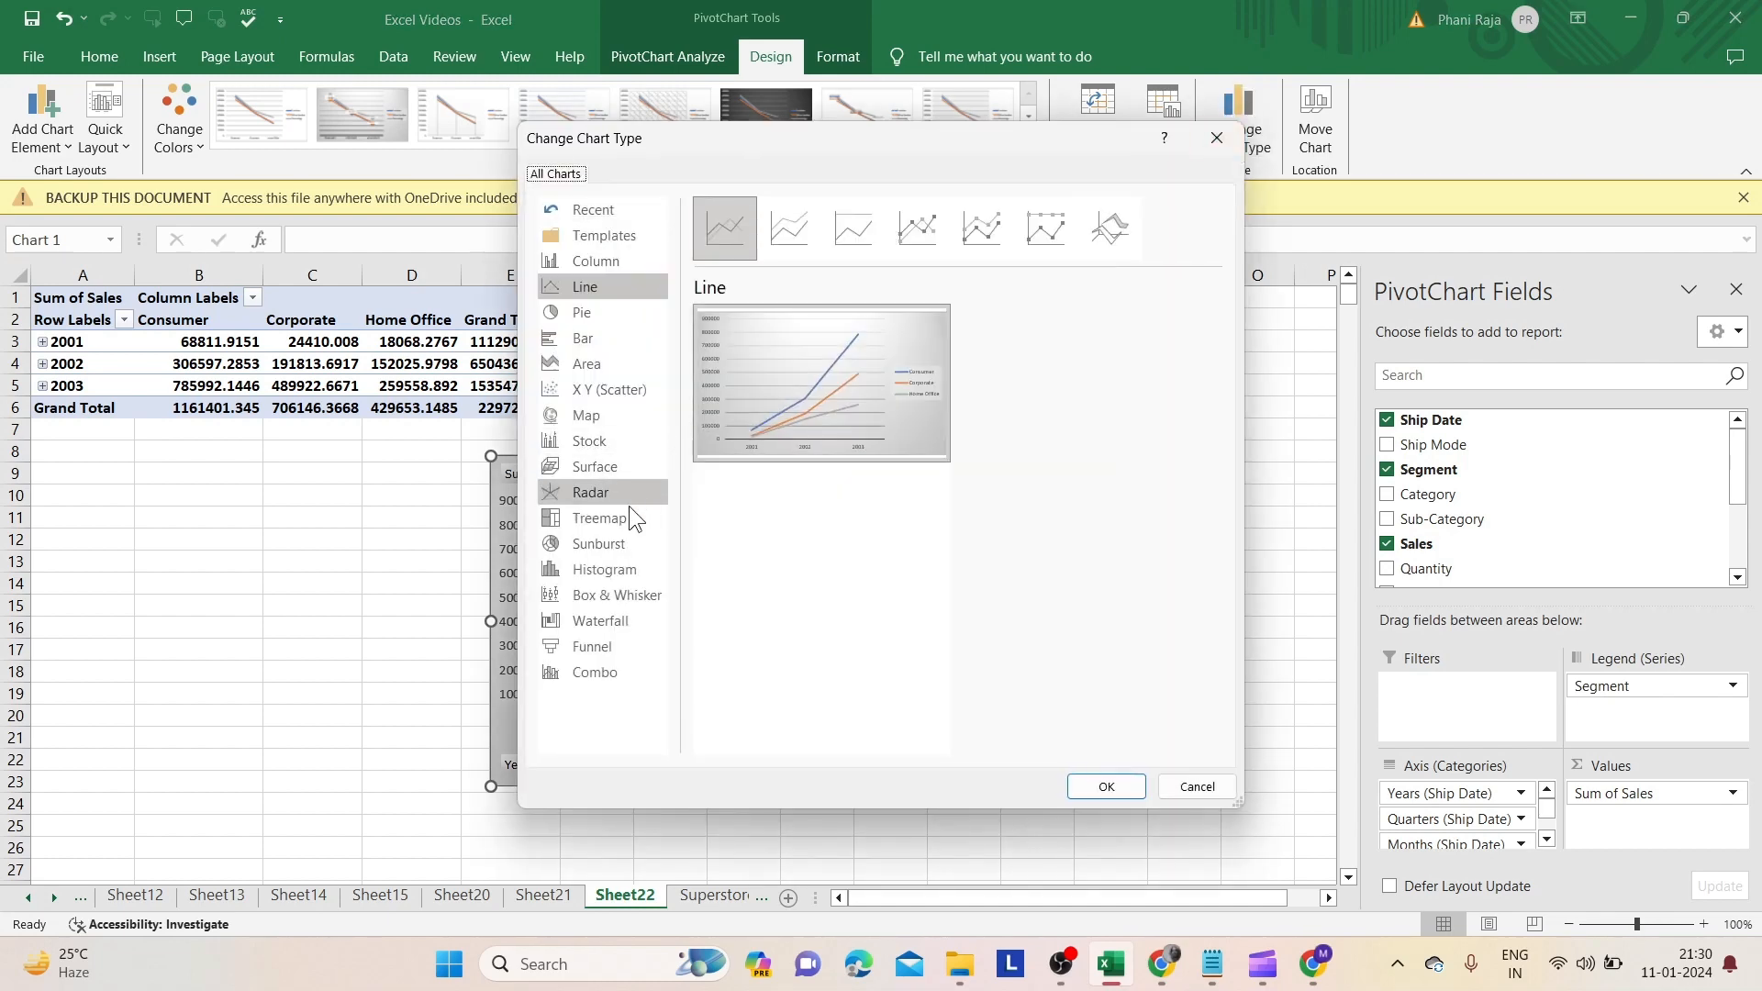
{"action": "left_click", "coordinate": [615, 365]}
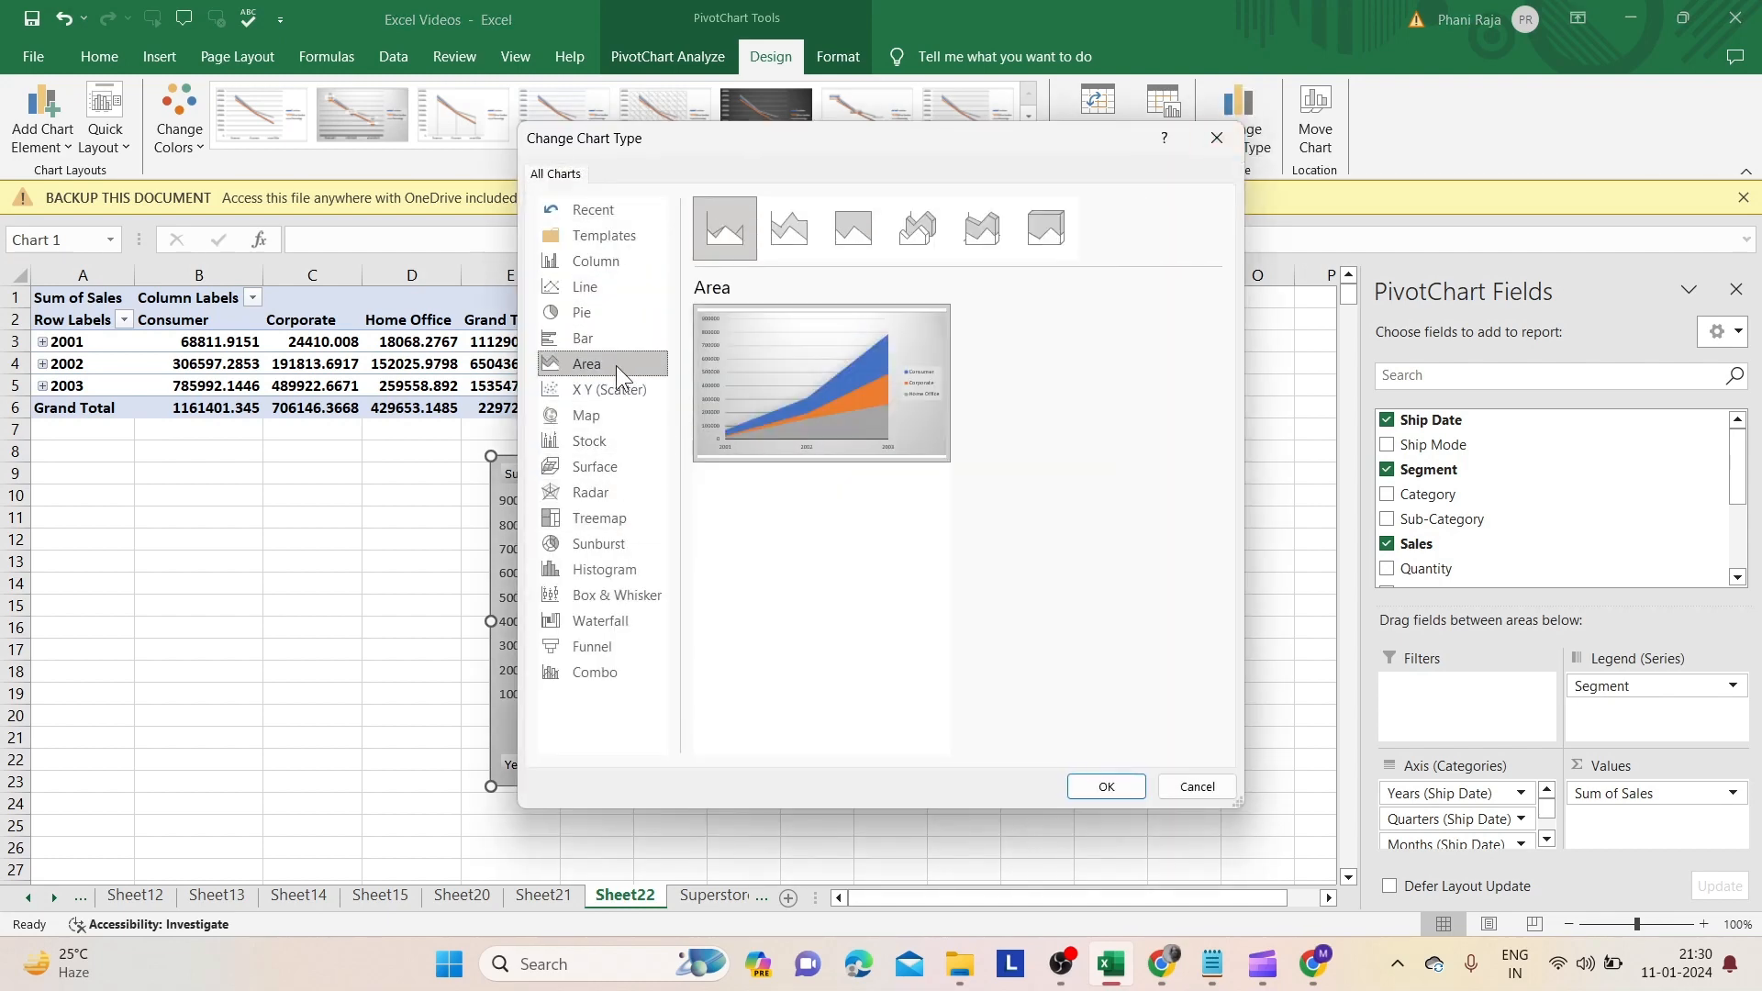
{"action": "left_click", "coordinate": [1107, 786]}
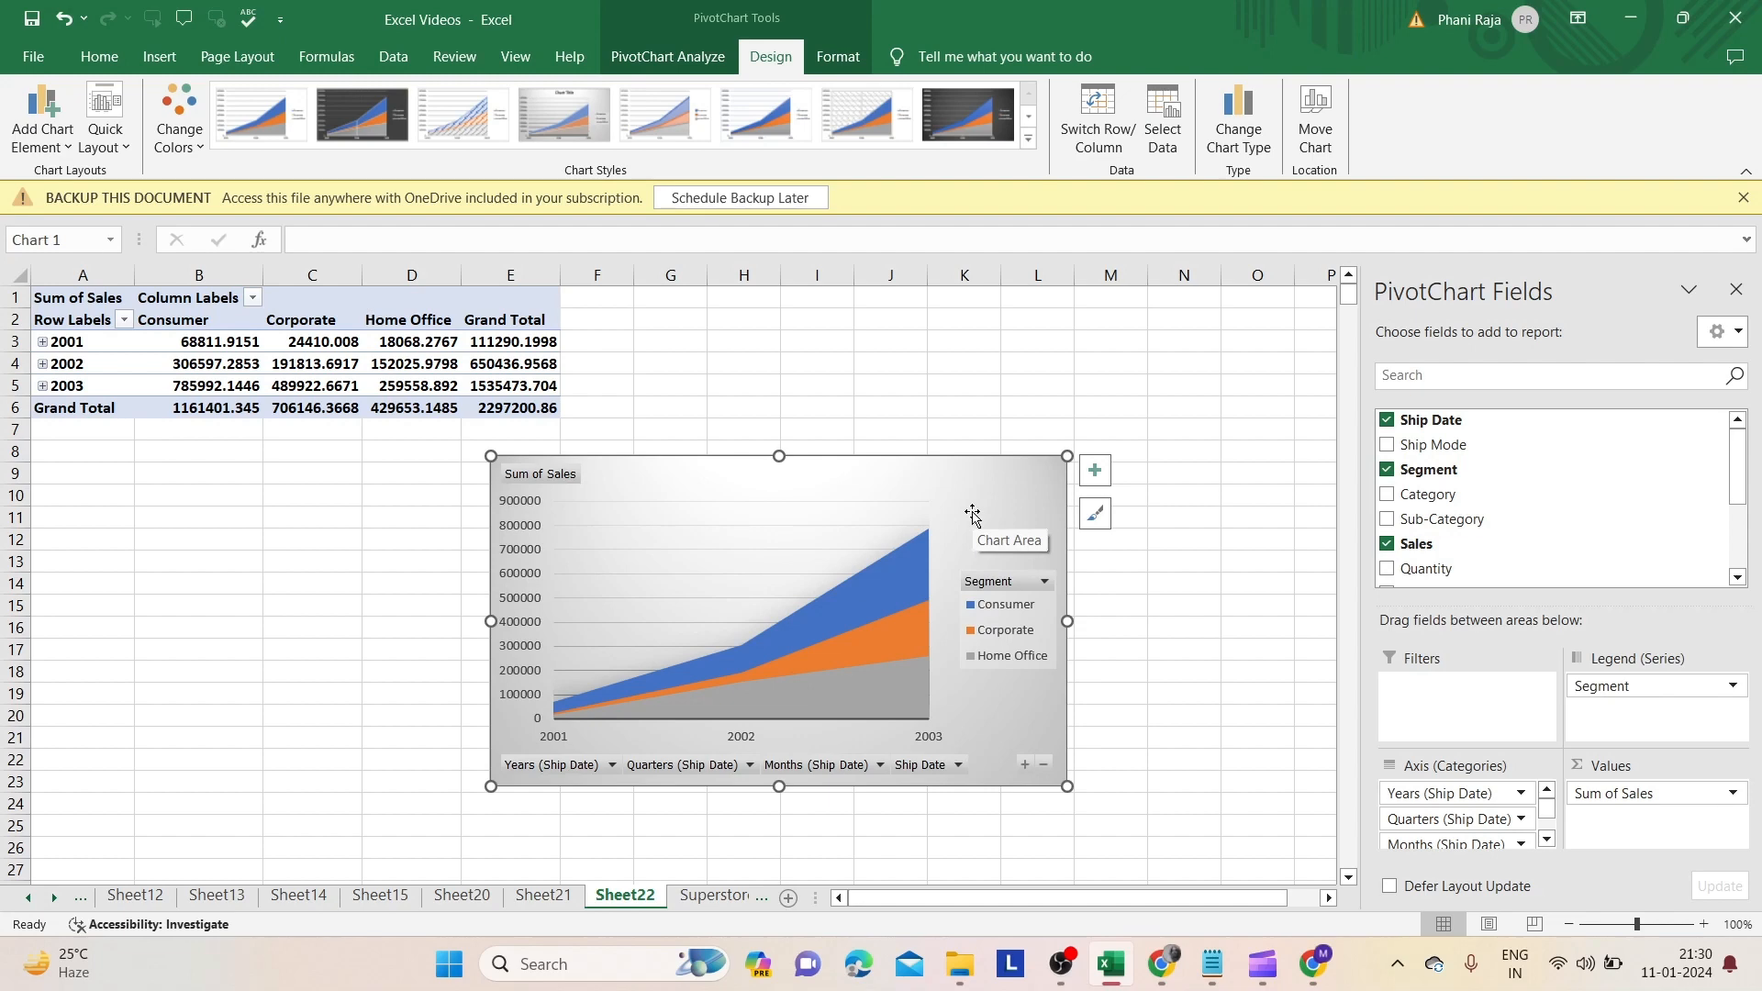
- Preview the Area and Line chart subtypes, keeping the basic Area chart type
{"action": "left_click", "coordinate": [1238, 124]}
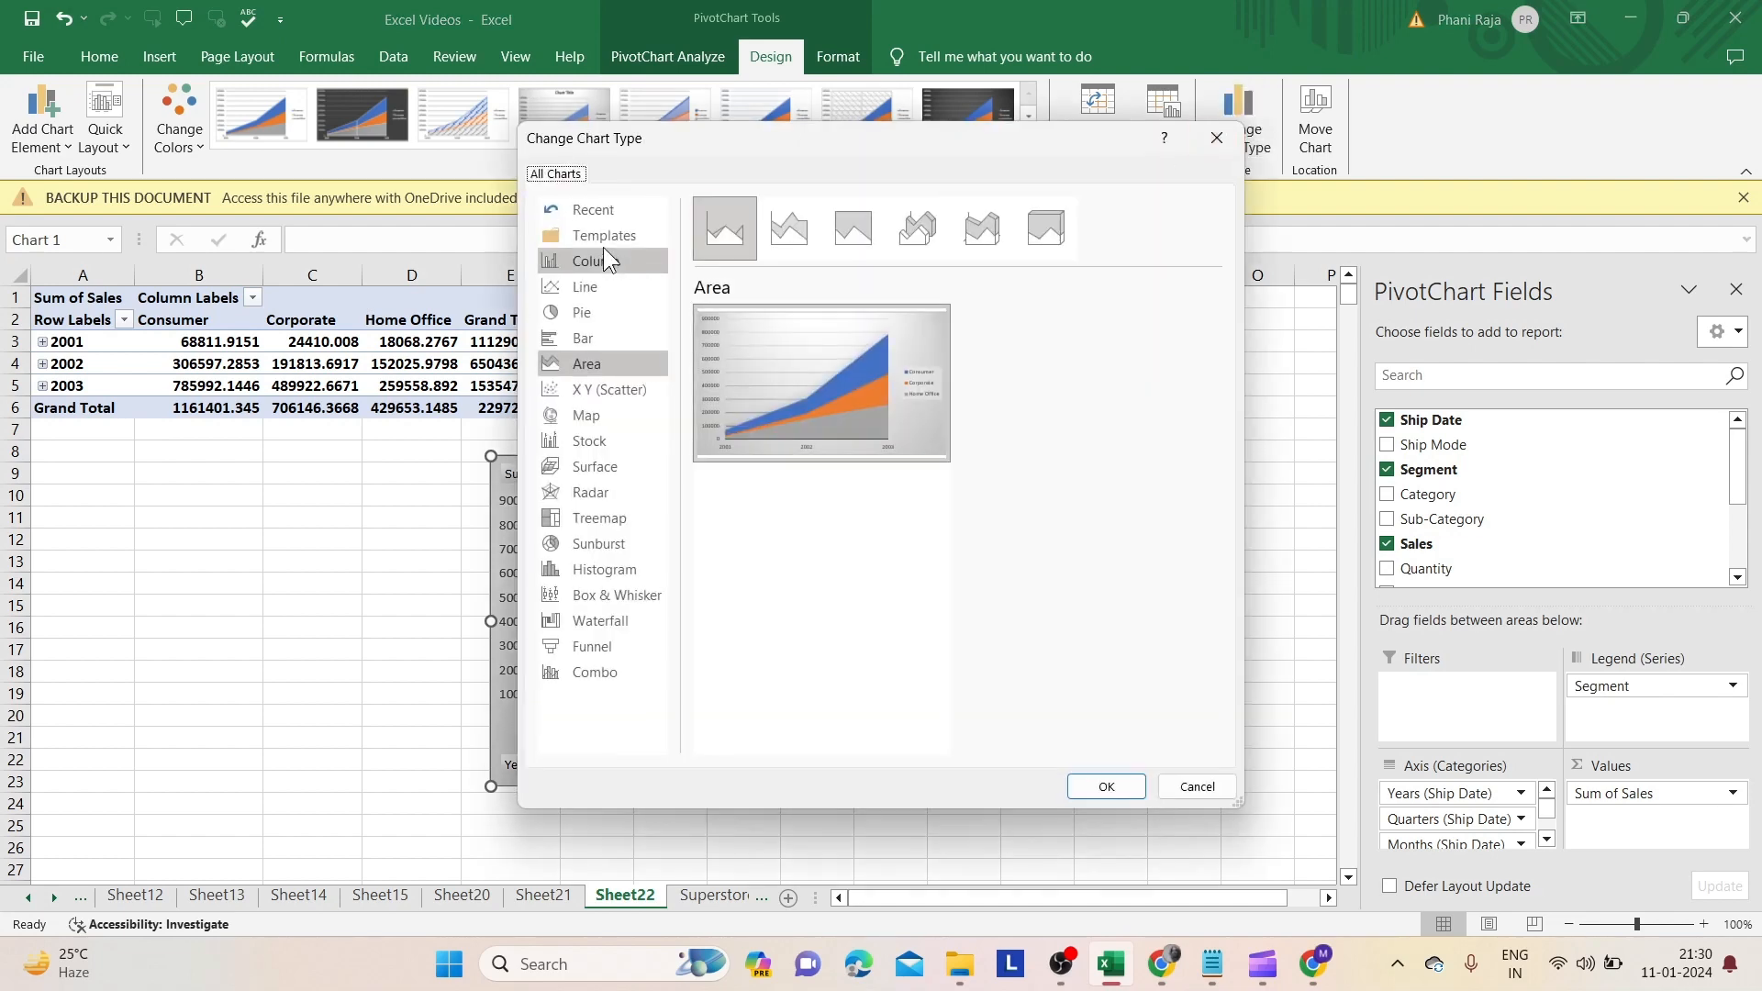
{"action": "left_click", "coordinate": [811, 231]}
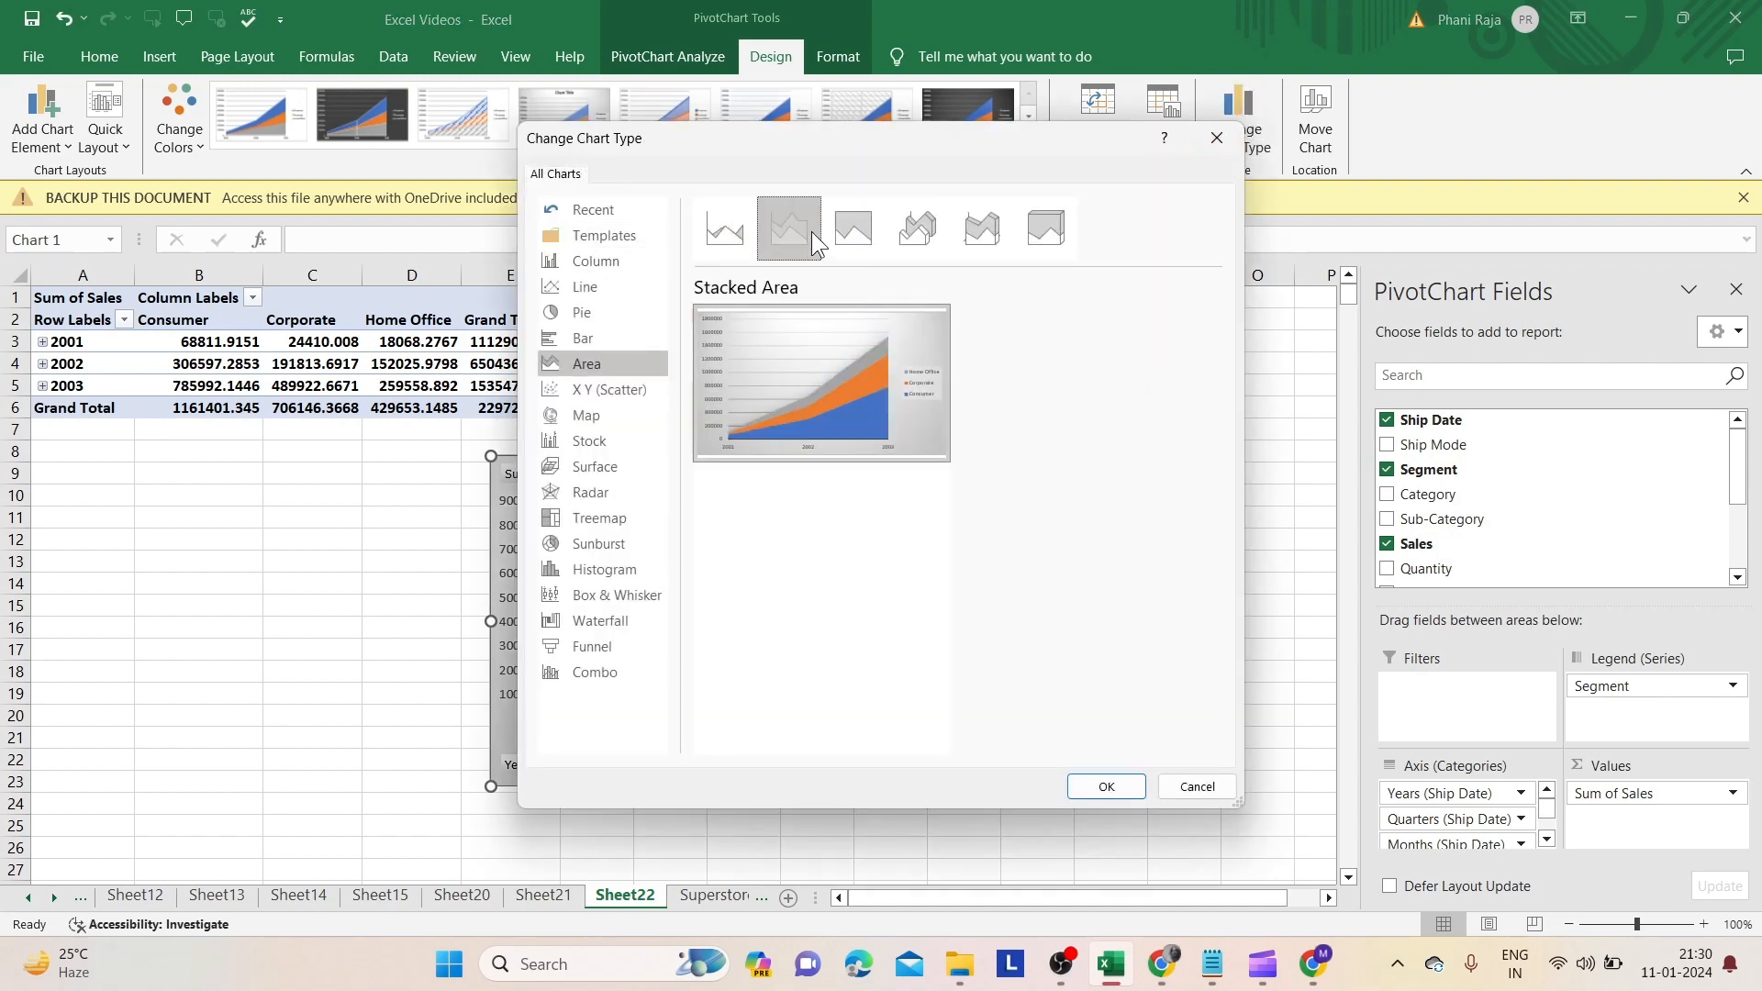
{"action": "left_click", "coordinate": [833, 245]}
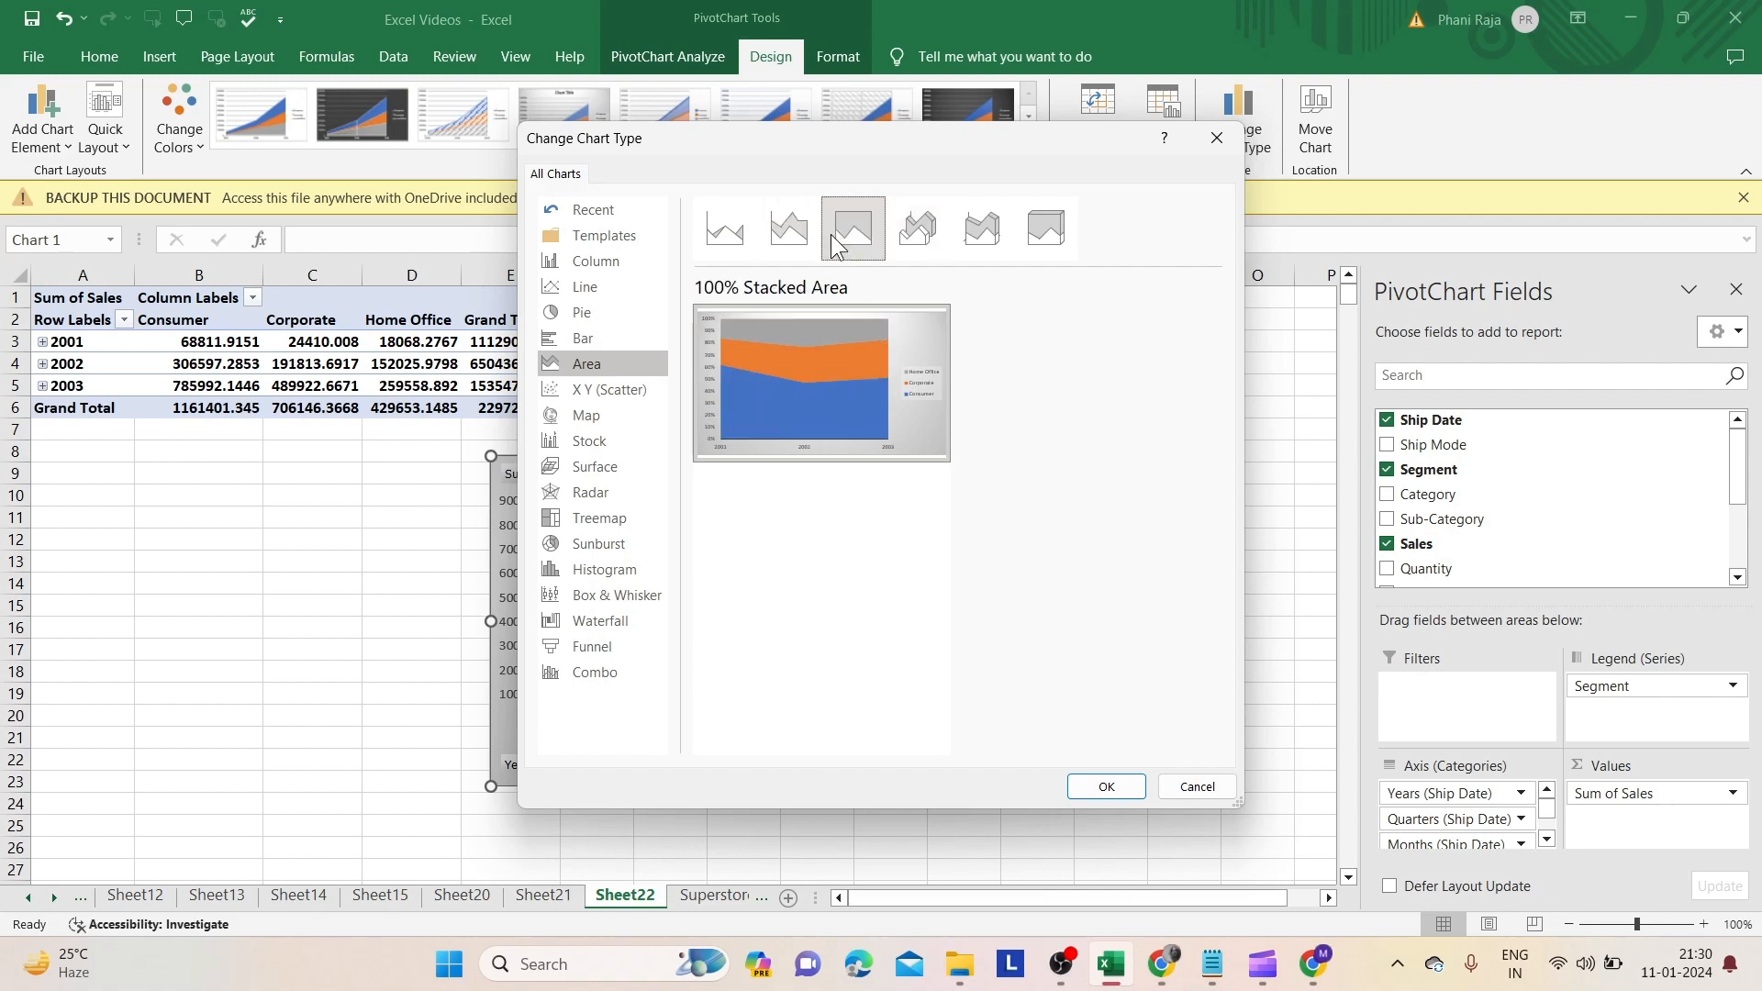
{"action": "left_click", "coordinate": [913, 231]}
{"action": "left_click", "coordinate": [974, 244]}
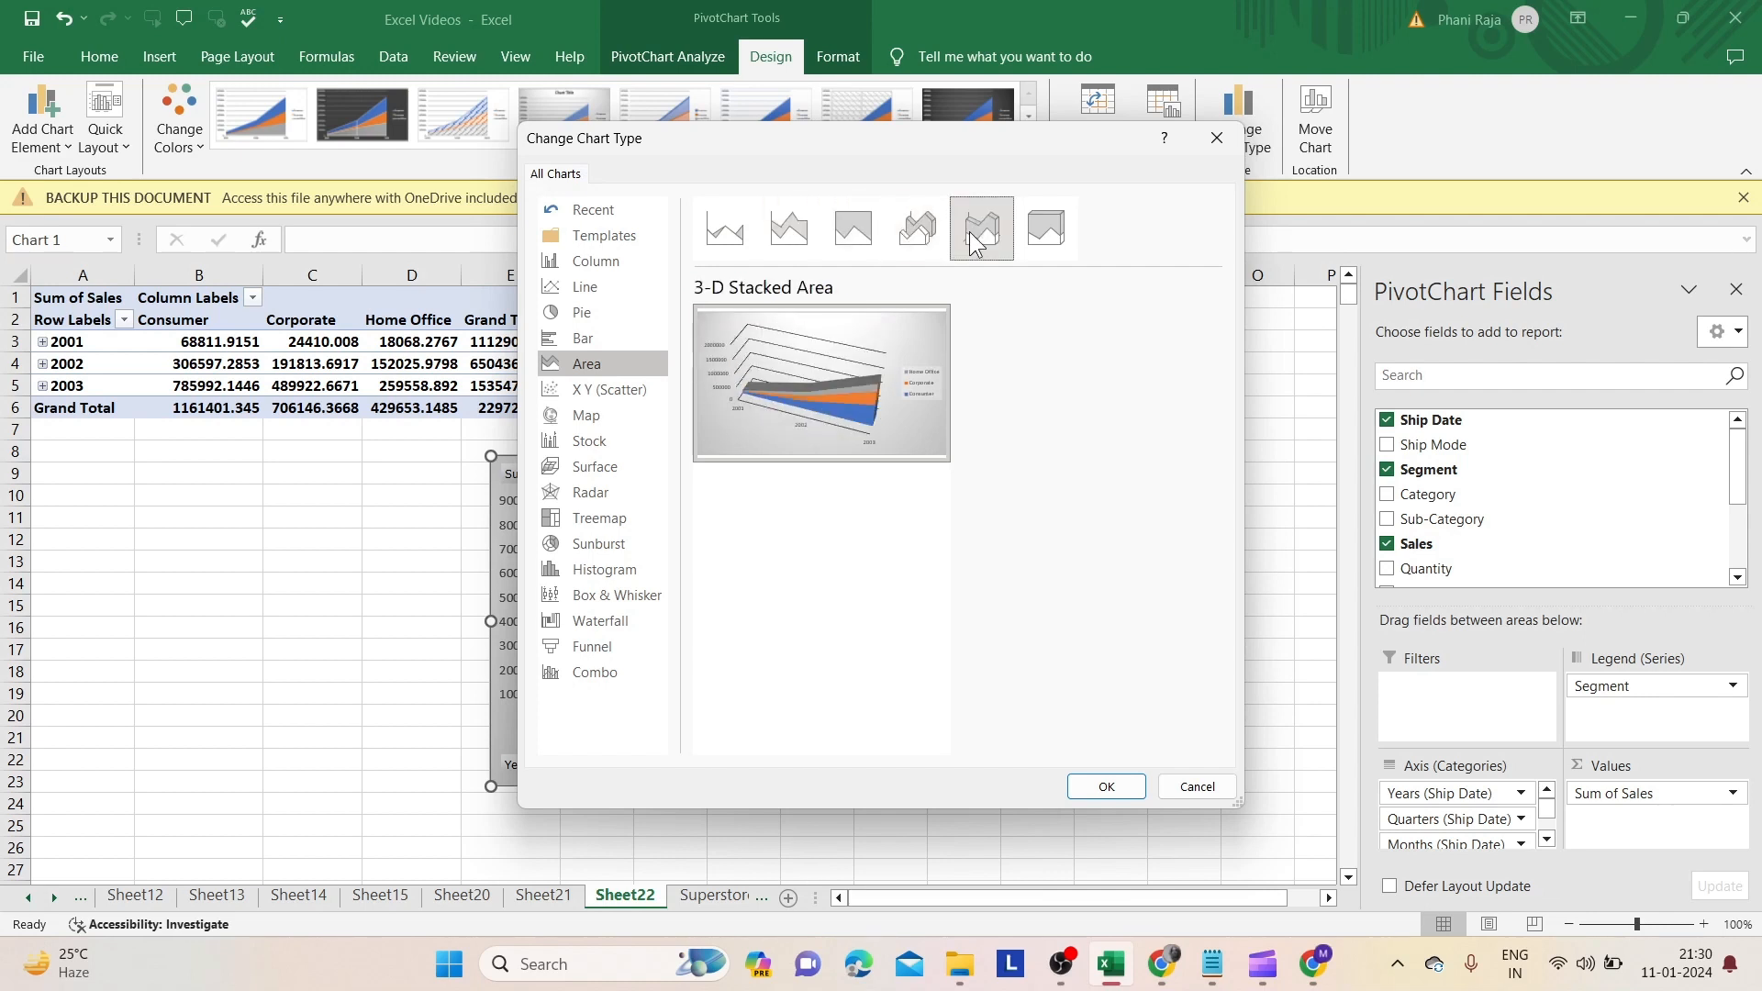
{"action": "left_click", "coordinate": [1049, 231]}
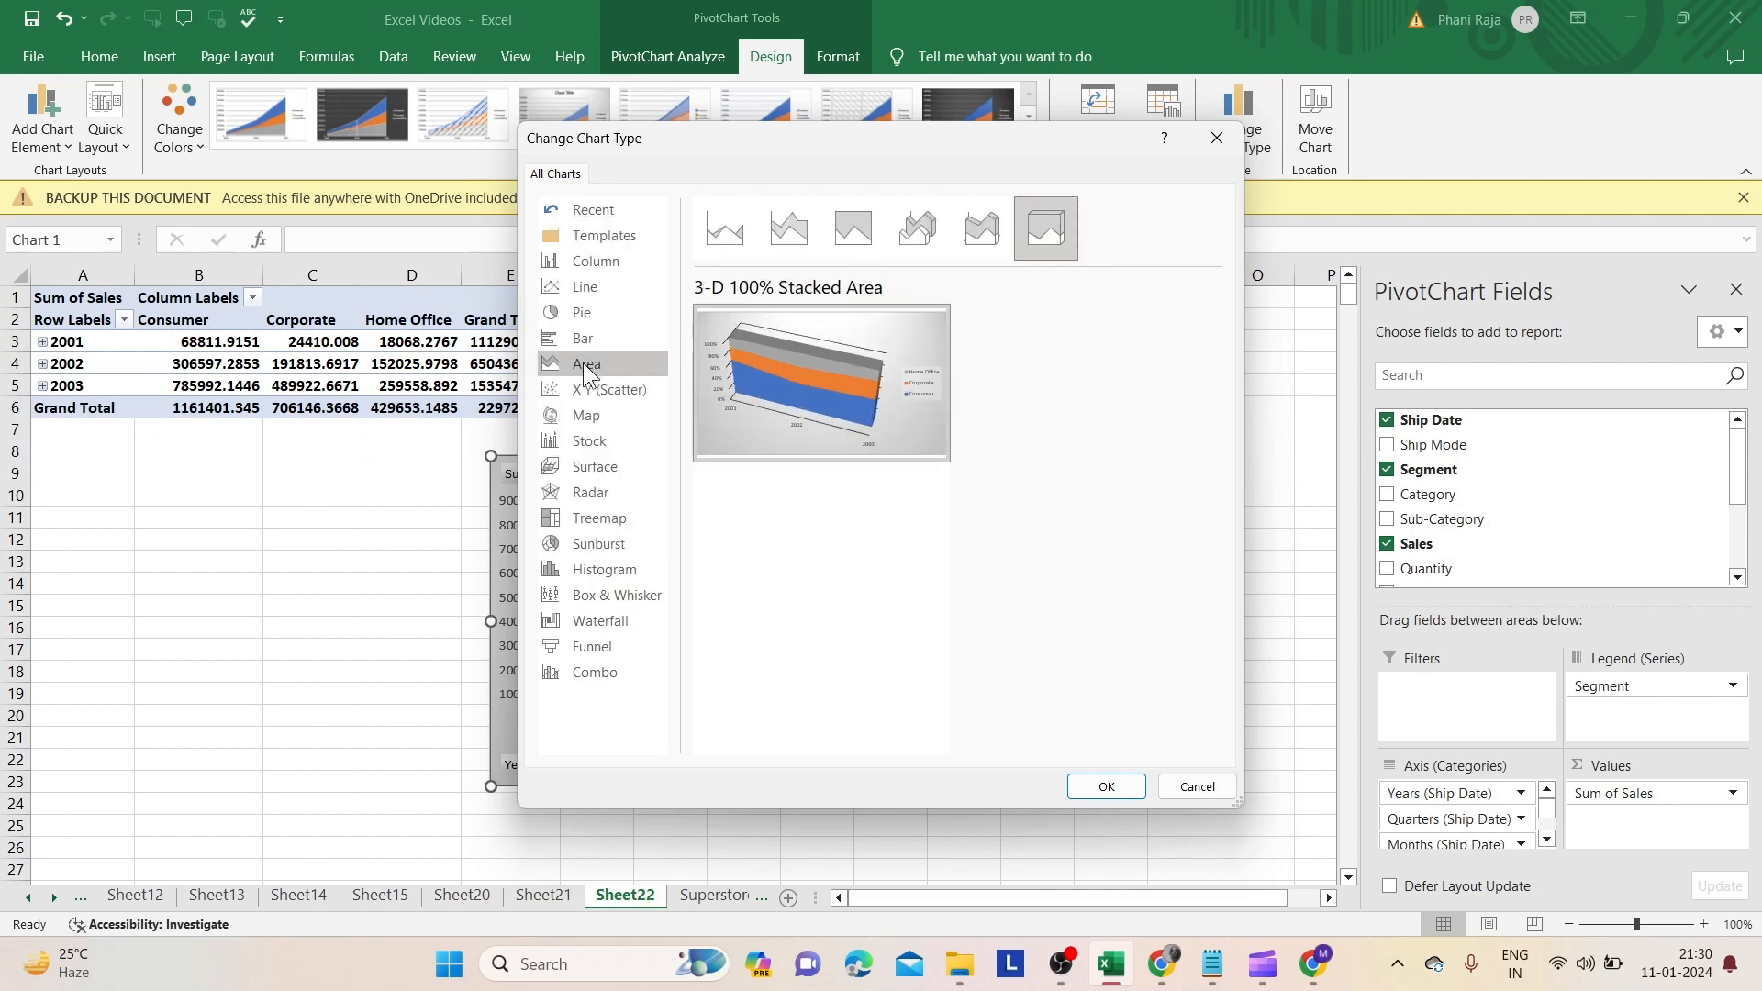
{"action": "left_click", "coordinate": [609, 290]}
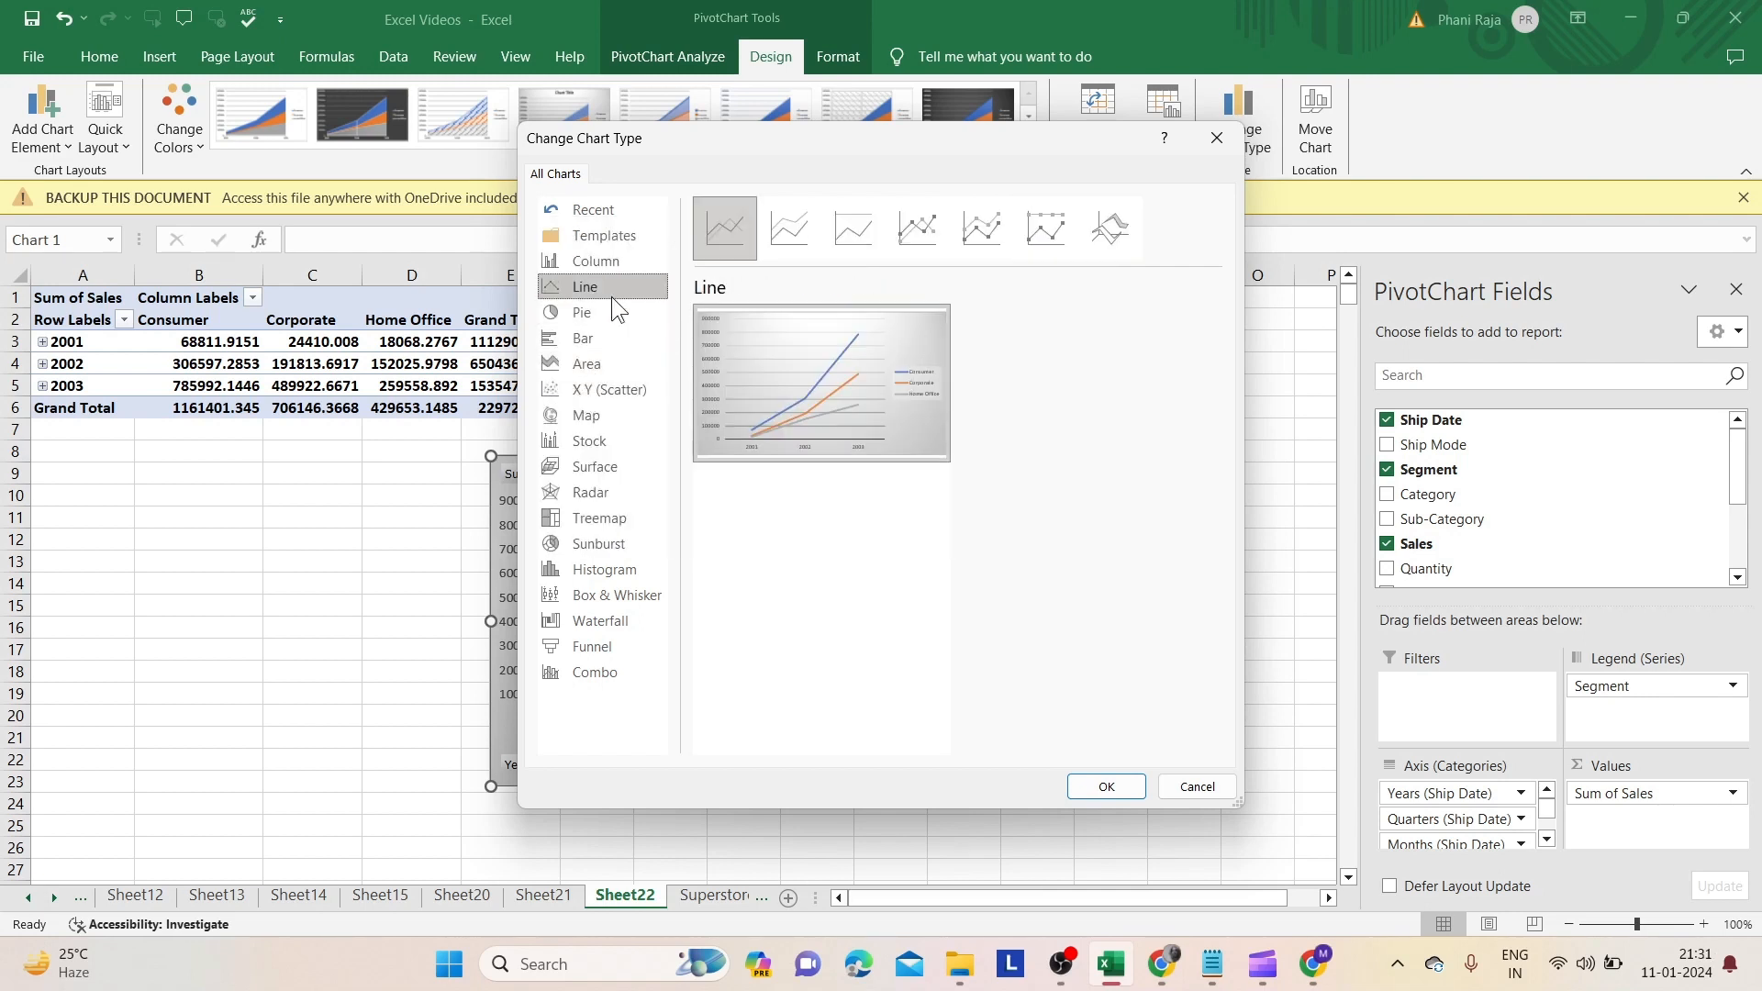
{"action": "left_click", "coordinate": [795, 226]}
{"action": "left_click", "coordinate": [839, 229]}
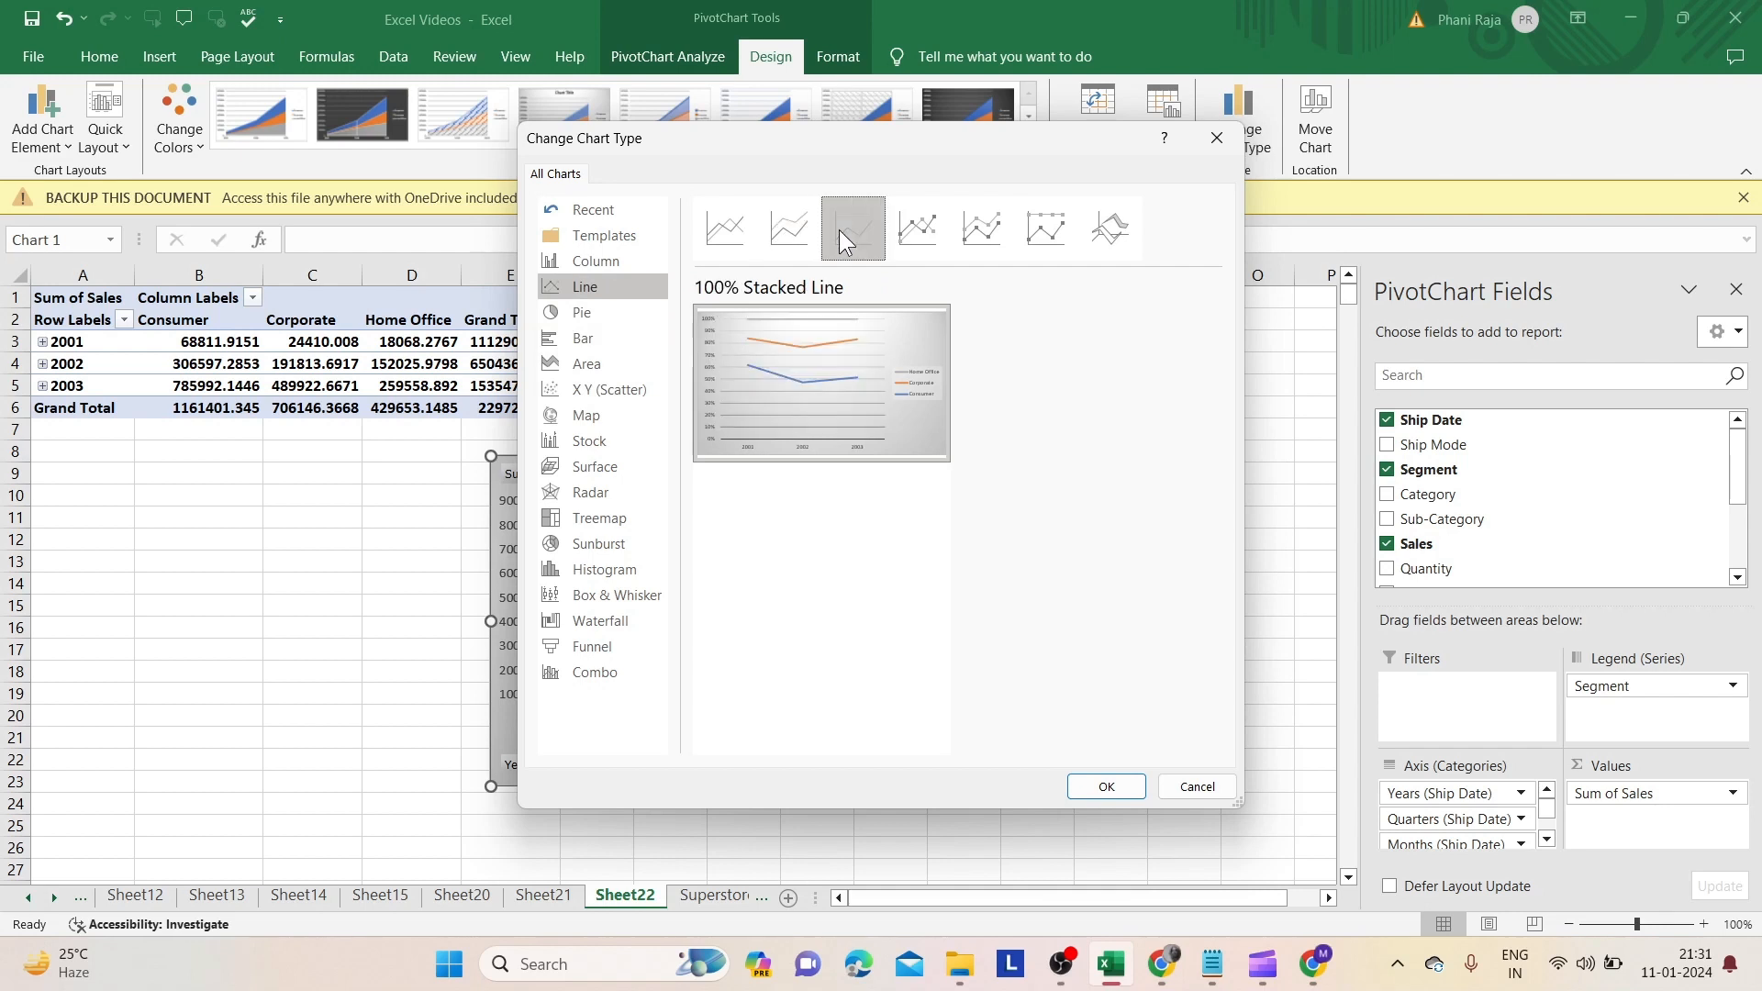
{"action": "left_click", "coordinate": [901, 231]}
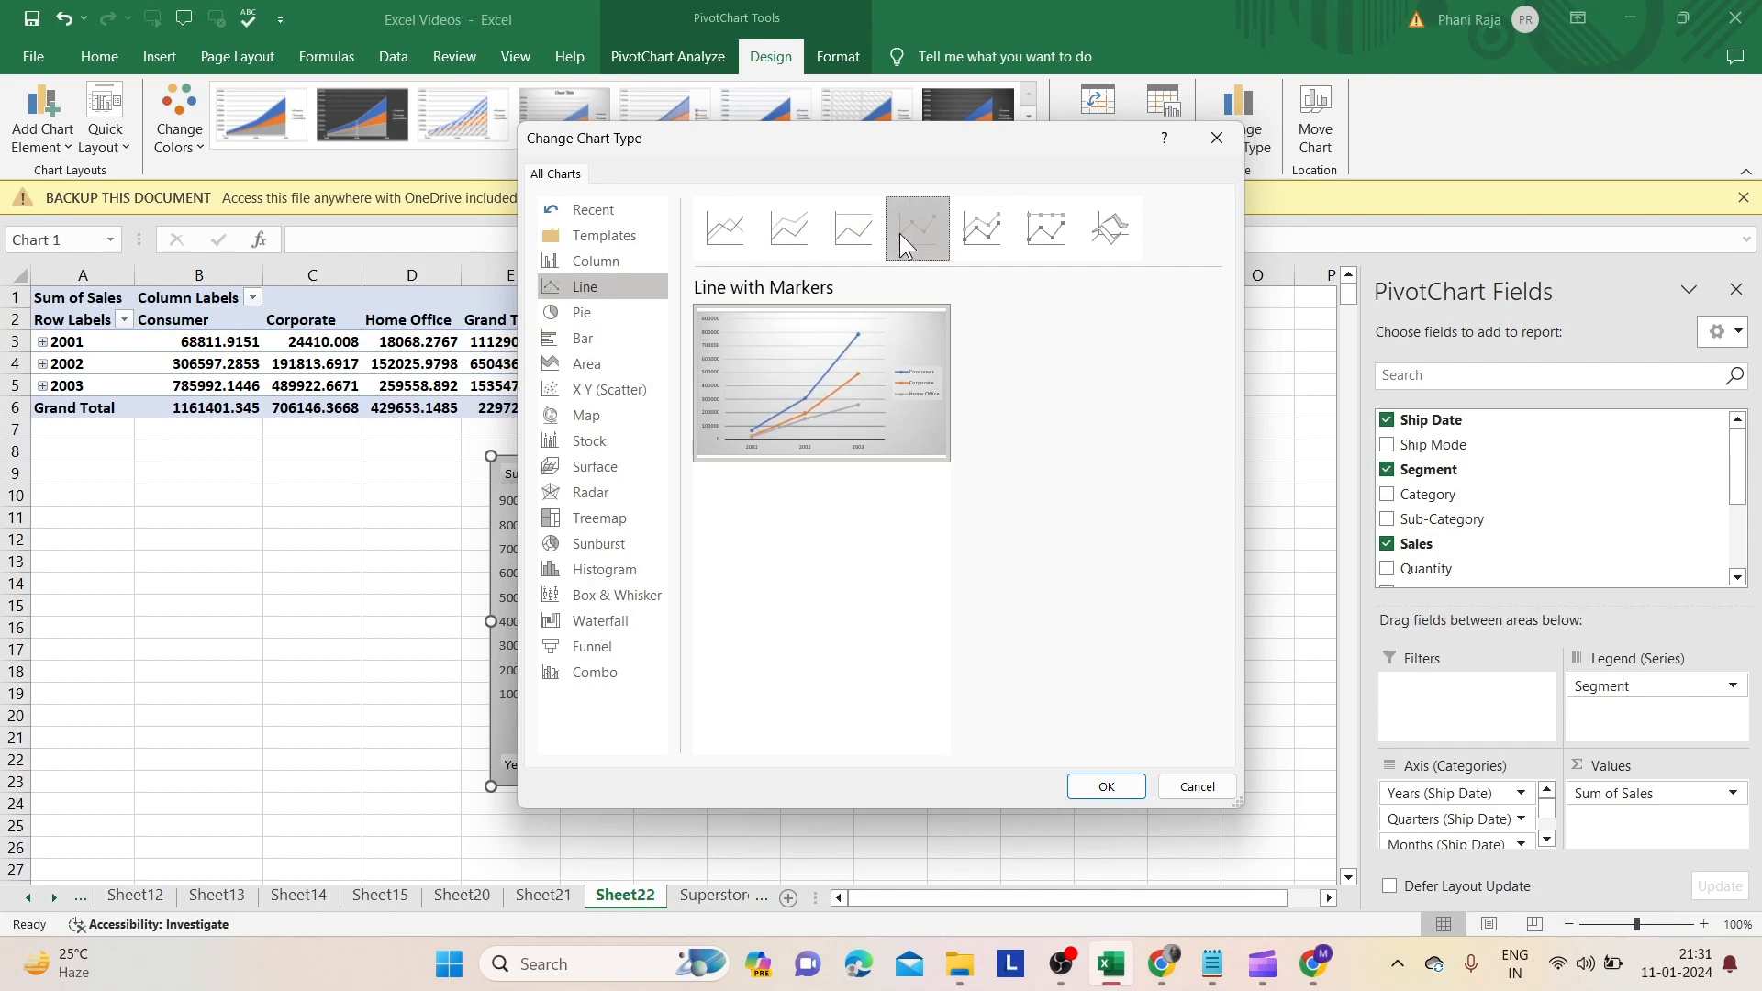
{"action": "left_click", "coordinate": [600, 361]}
{"action": "mouse_move", "coordinate": [854, 380]}
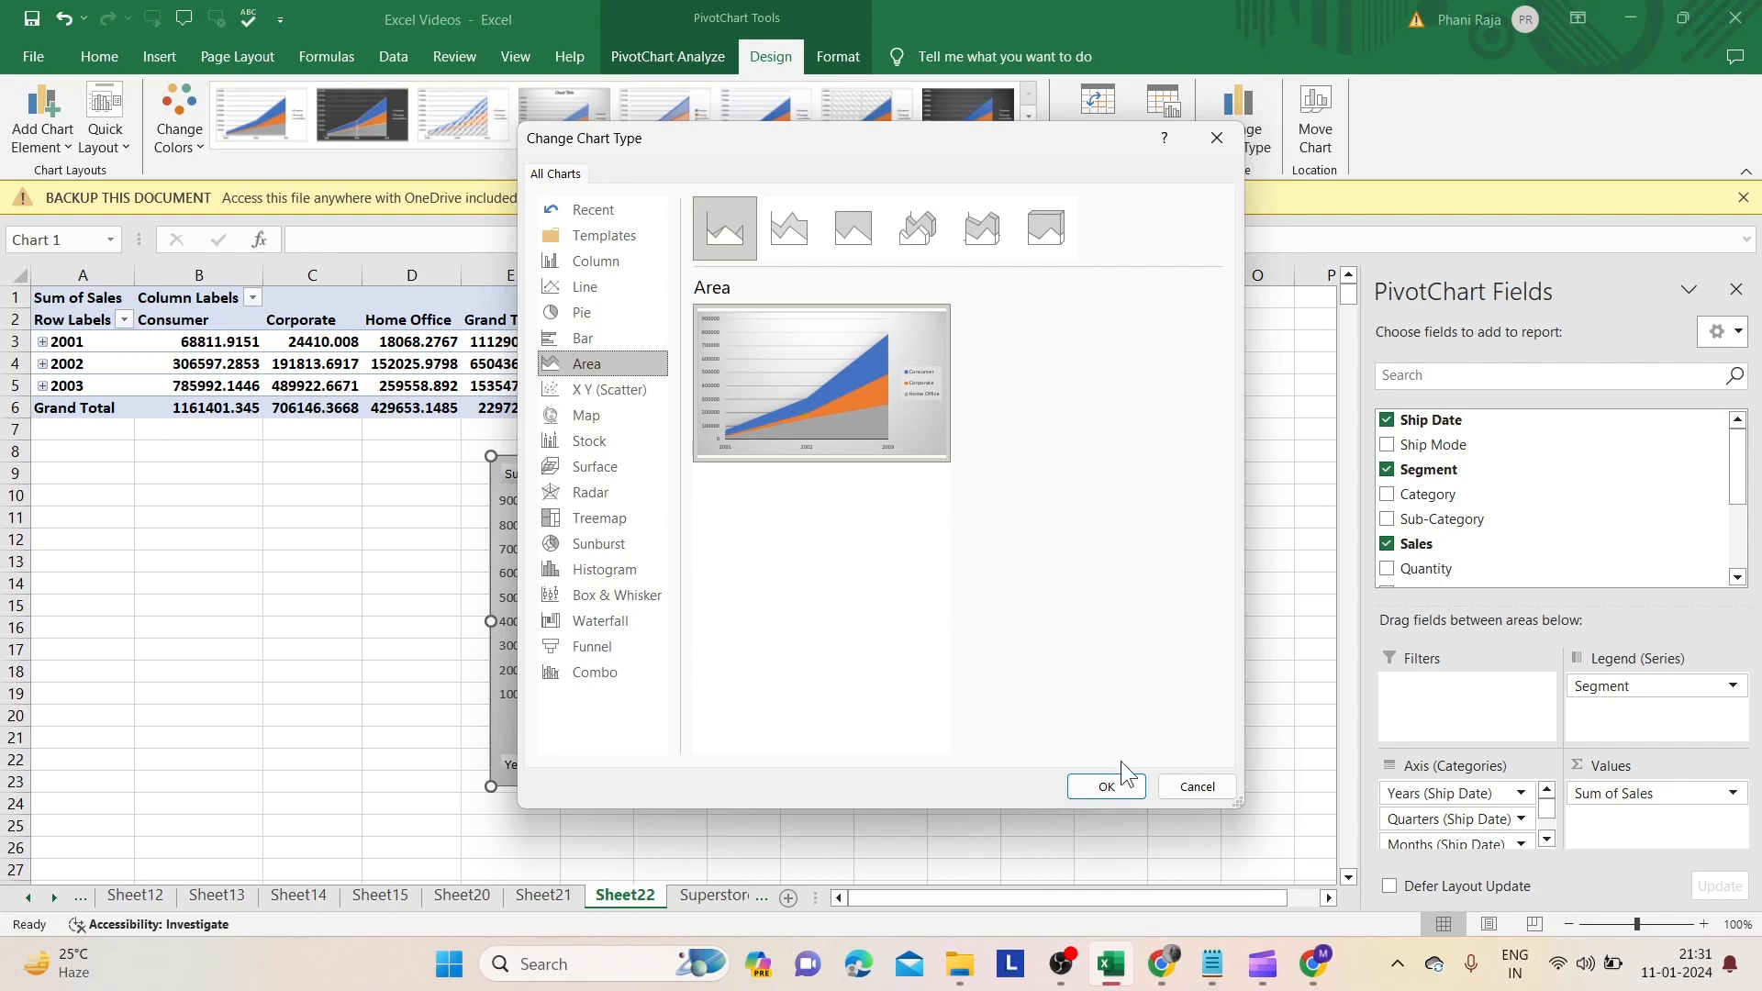
{"action": "left_click", "coordinate": [1106, 787]}
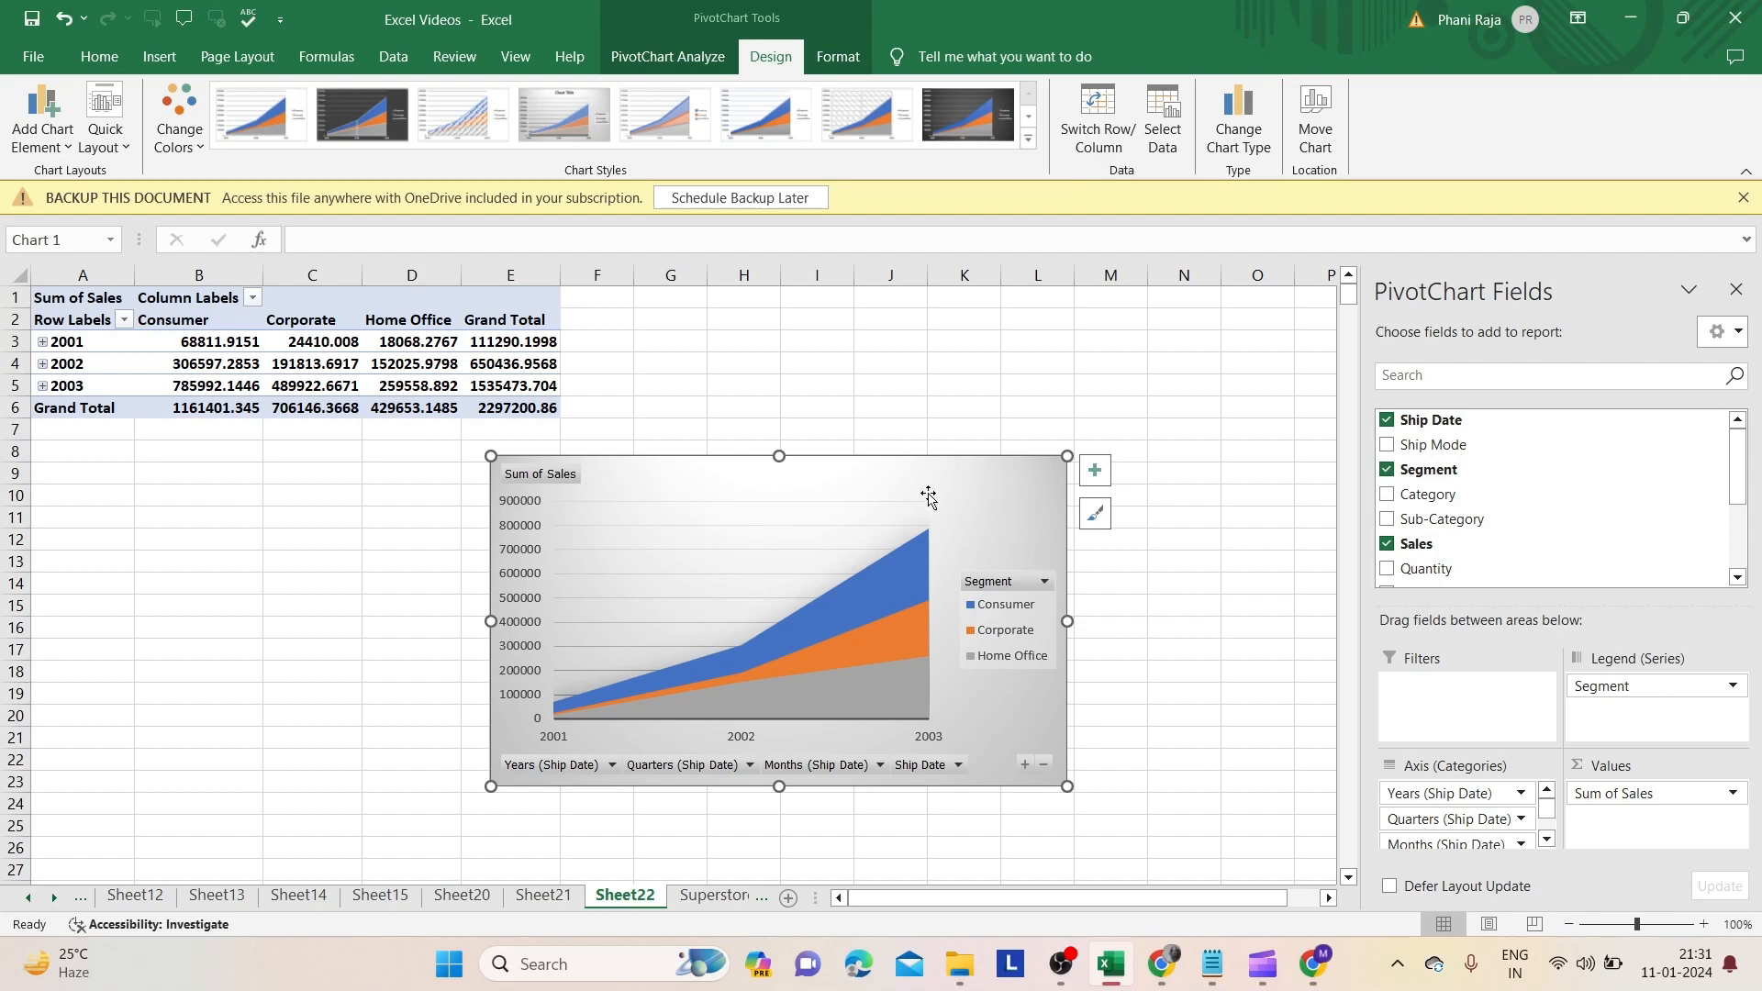
- Change the chart type to Clustered Bar
{"action": "left_click", "coordinate": [1244, 121]}
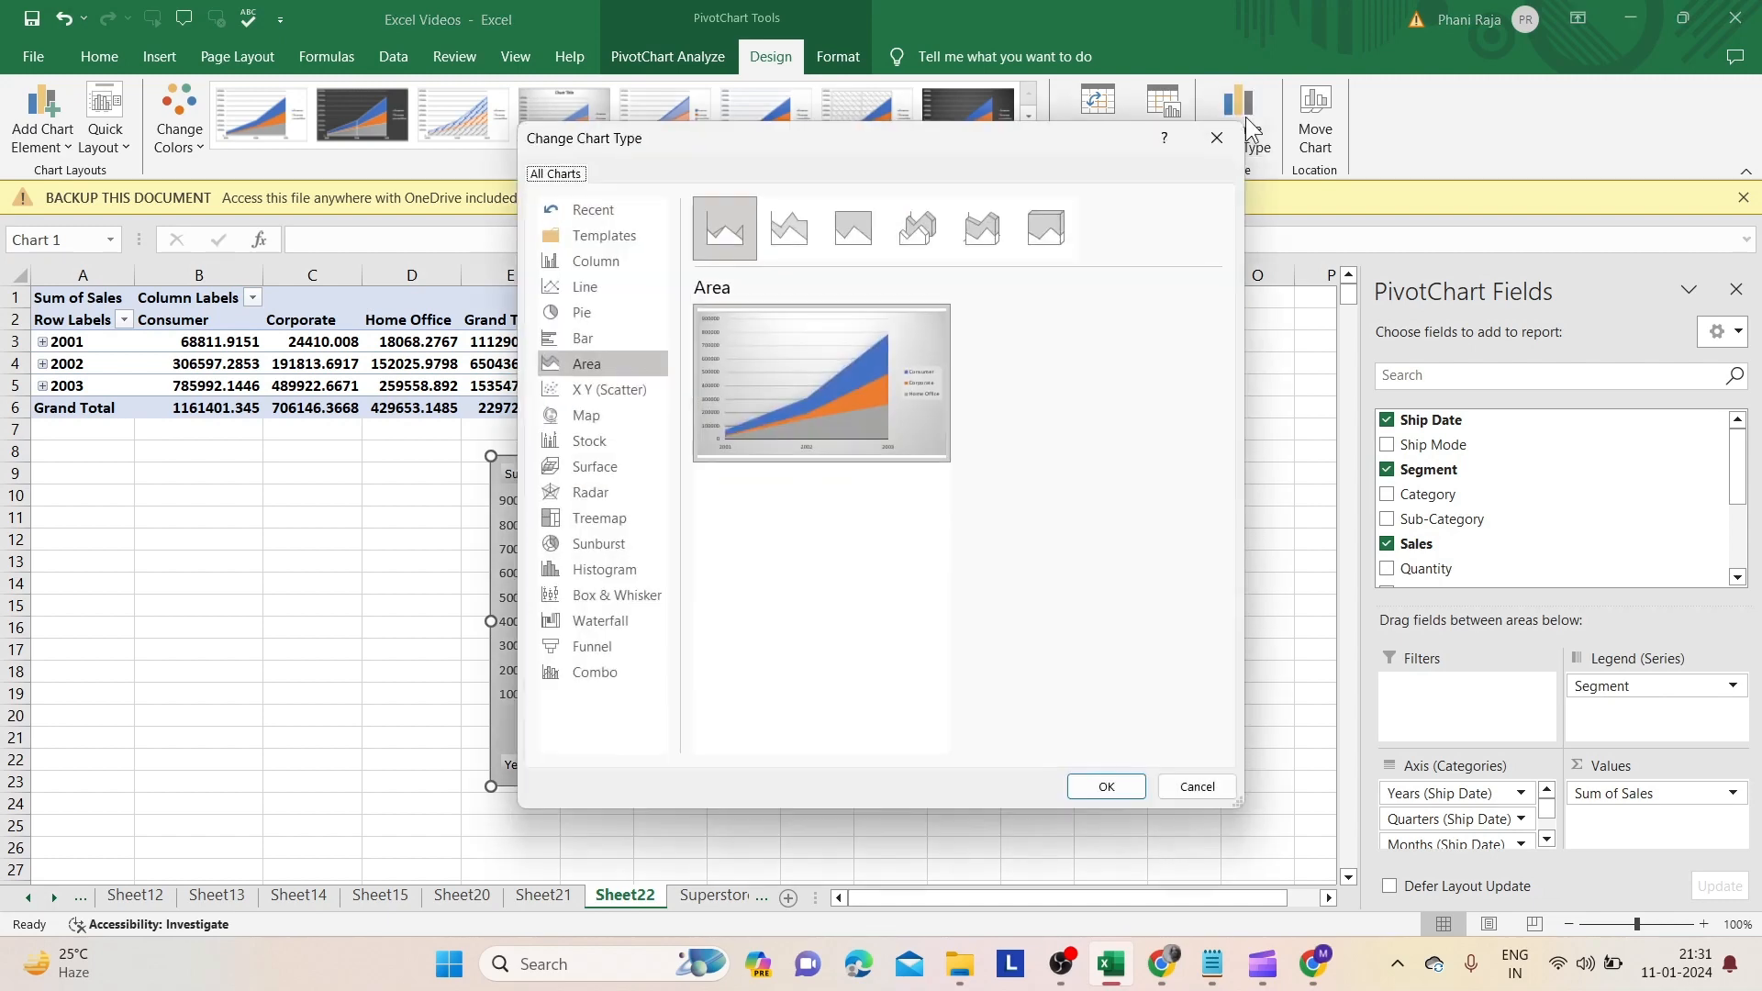
{"action": "left_click", "coordinate": [611, 339]}
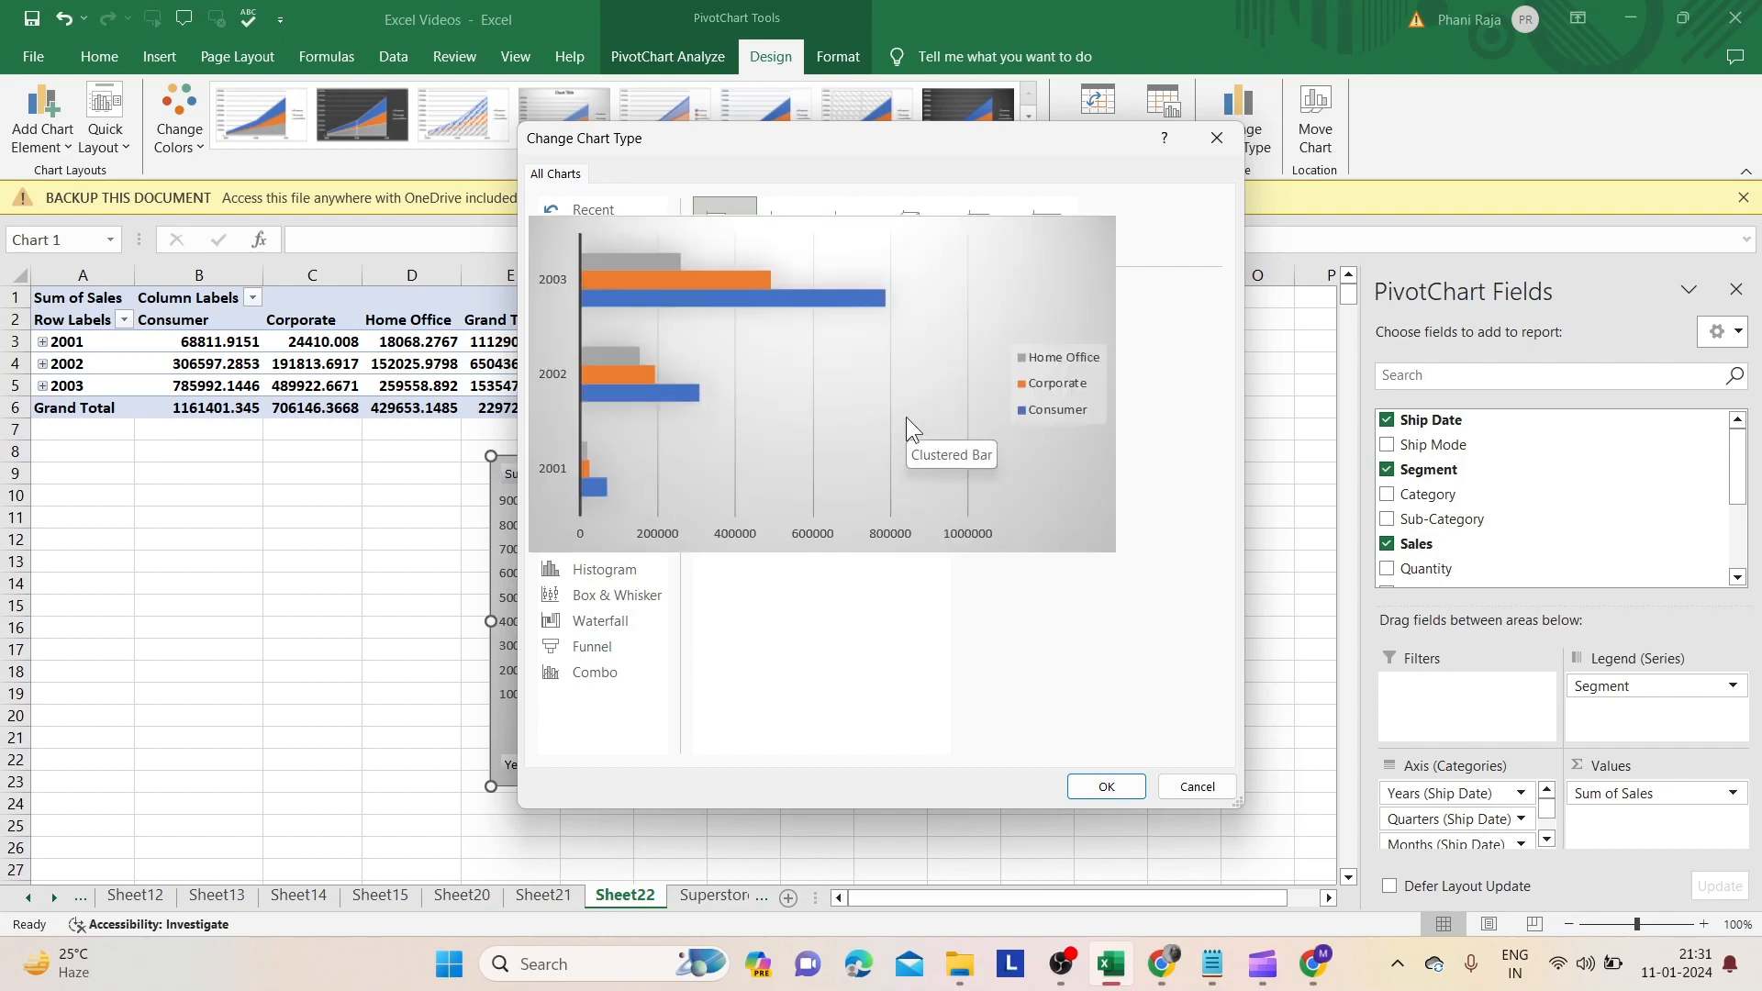
{"action": "left_click", "coordinate": [1091, 791]}
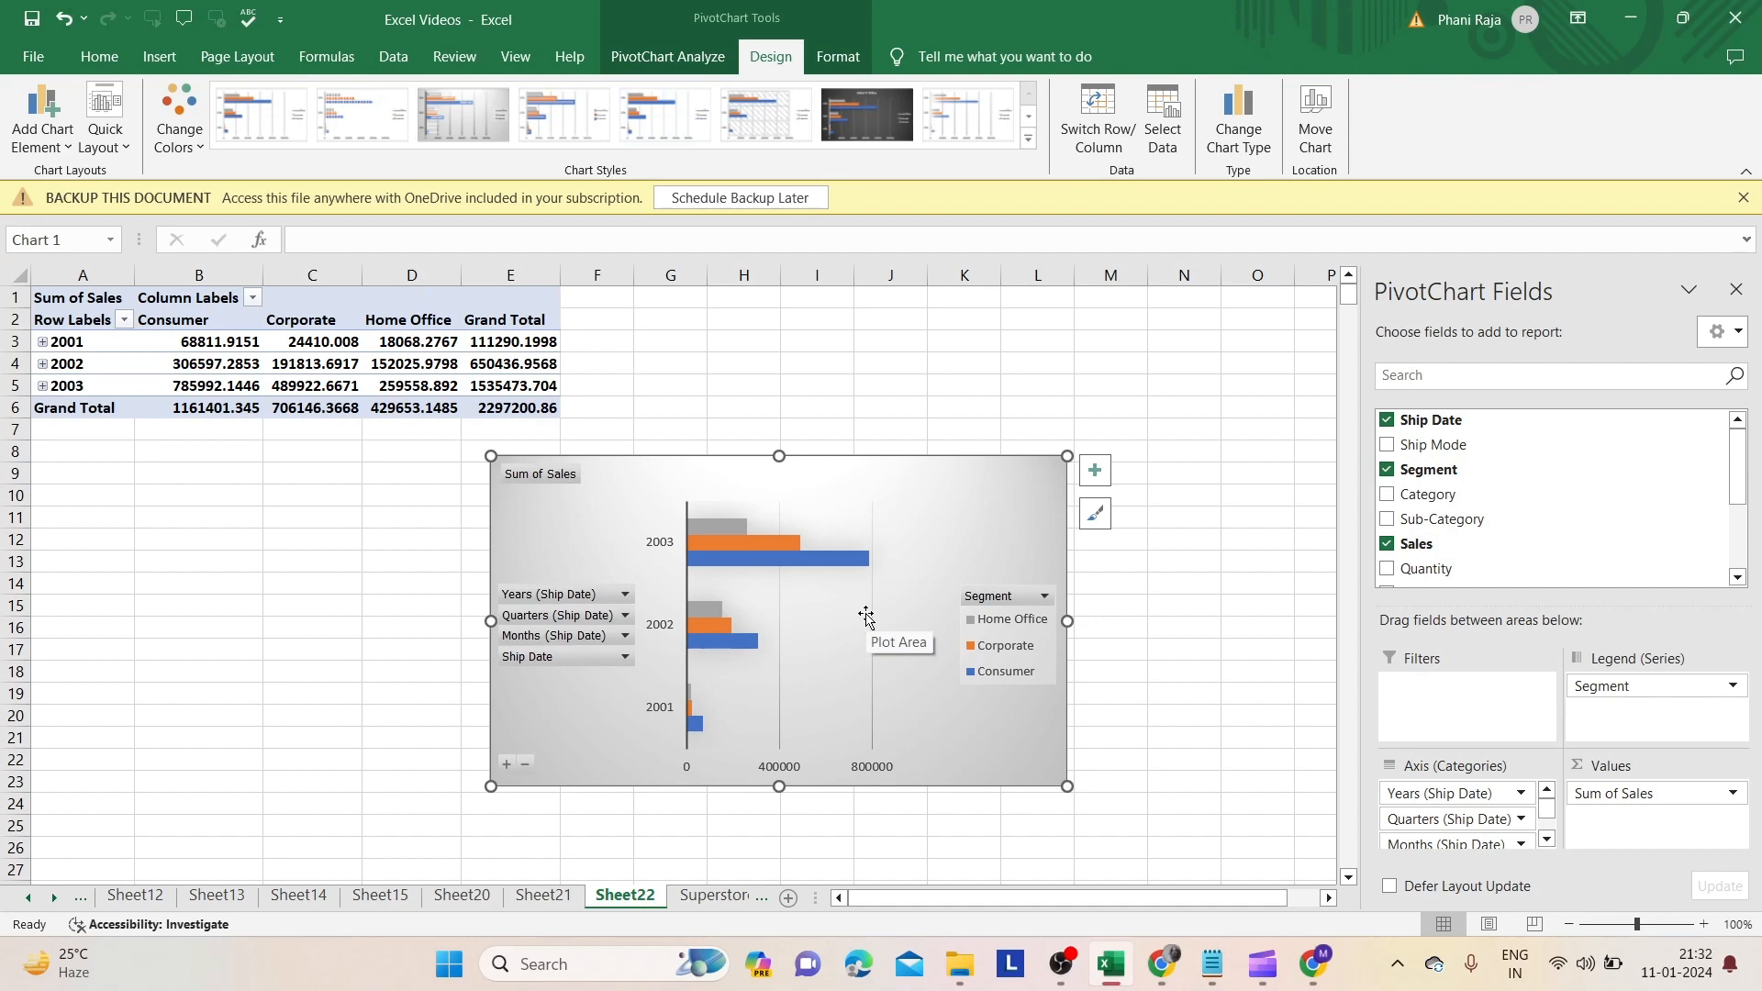
- Preview the bar subtypes and change the chart type to 3-D Stacked Bar
{"action": "left_click", "coordinate": [1252, 117]}
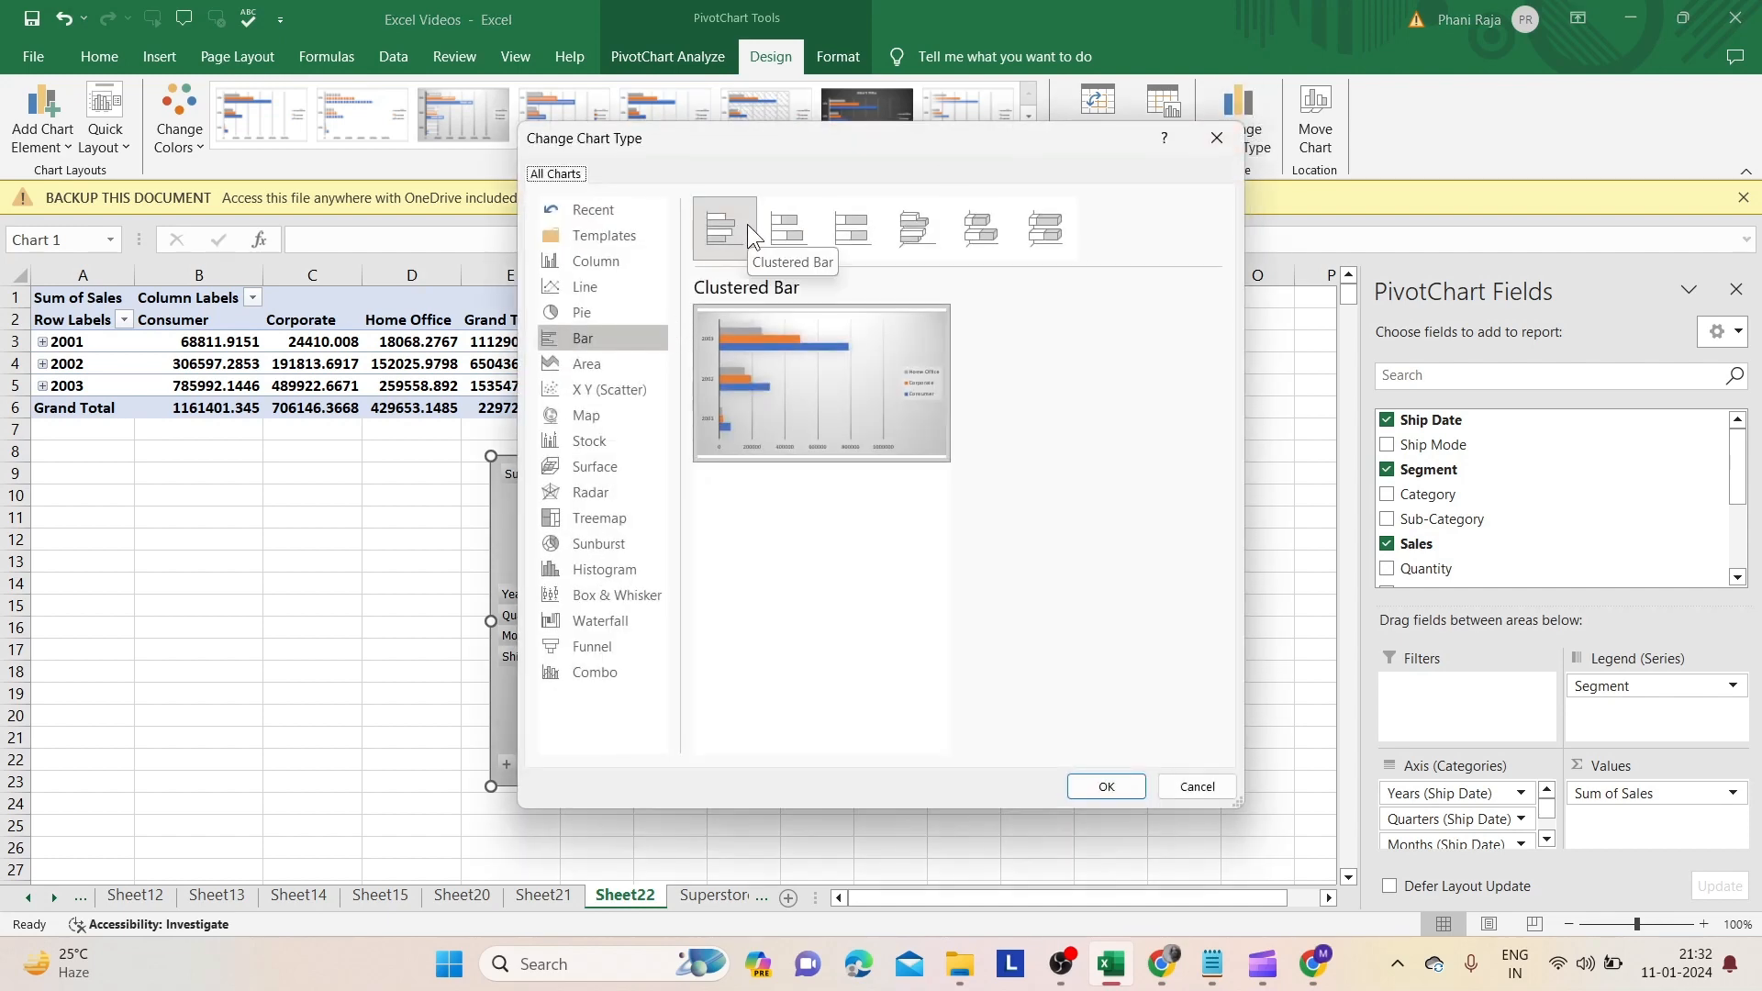
{"action": "left_click", "coordinate": [782, 224]}
{"action": "left_click", "coordinate": [859, 226]}
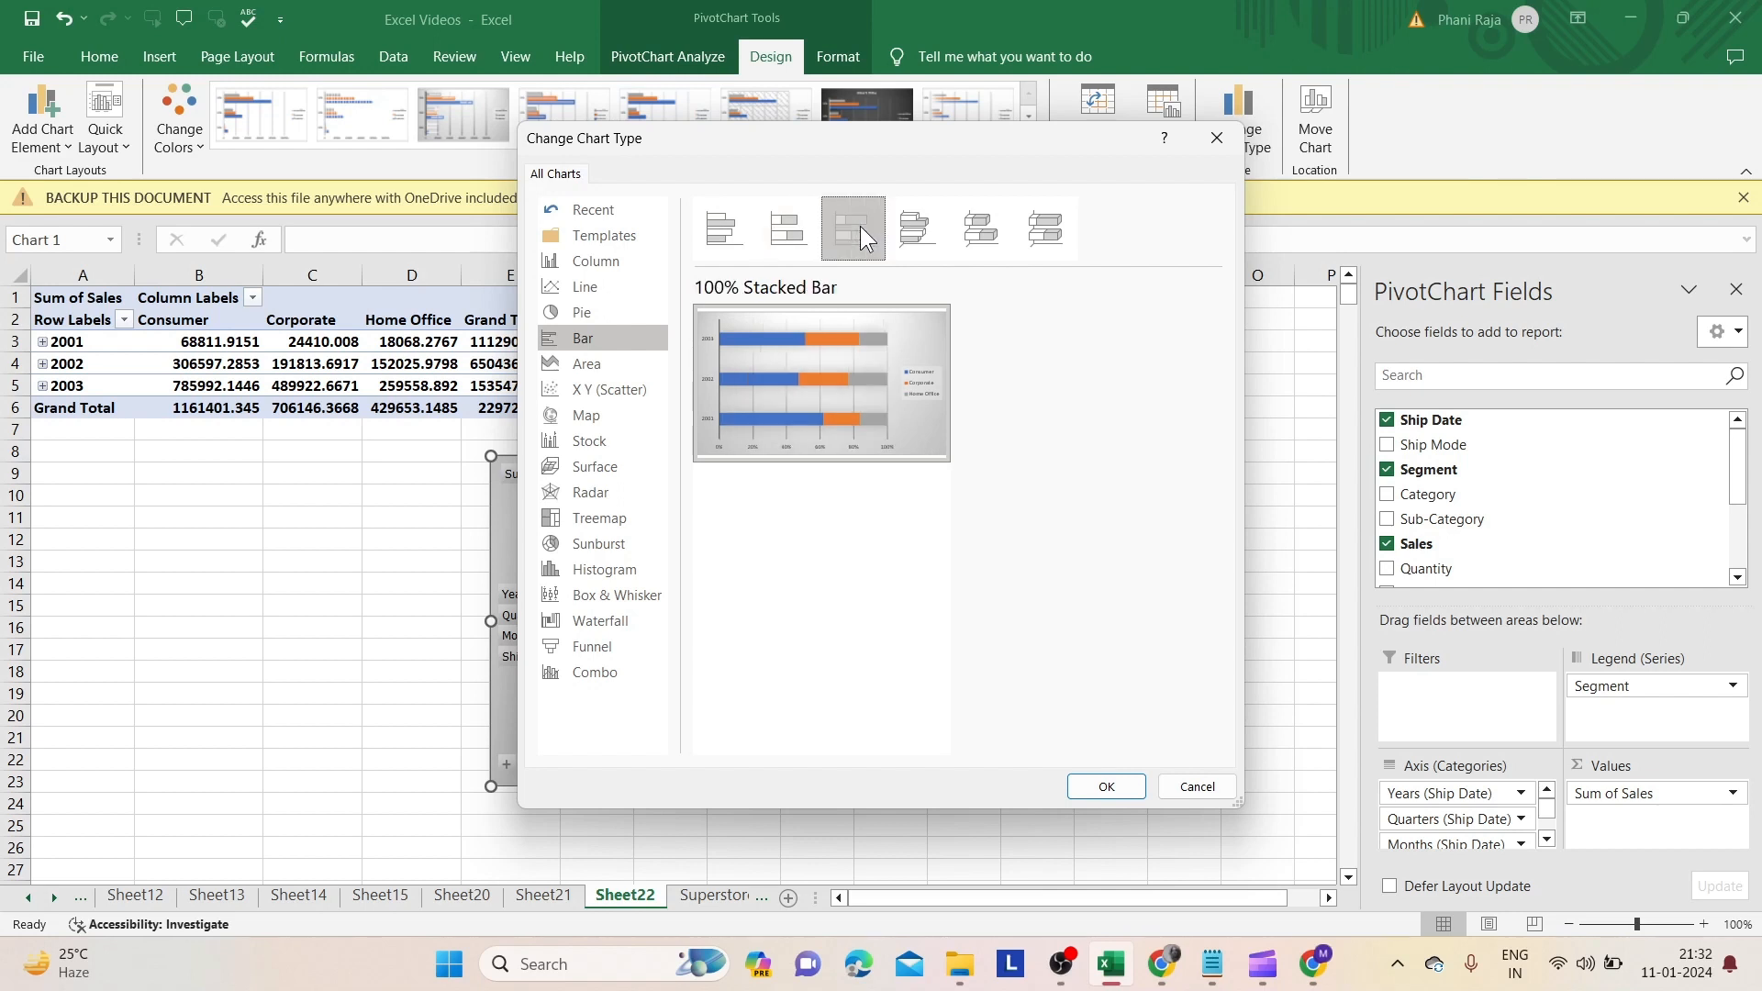
{"action": "left_click", "coordinate": [902, 237]}
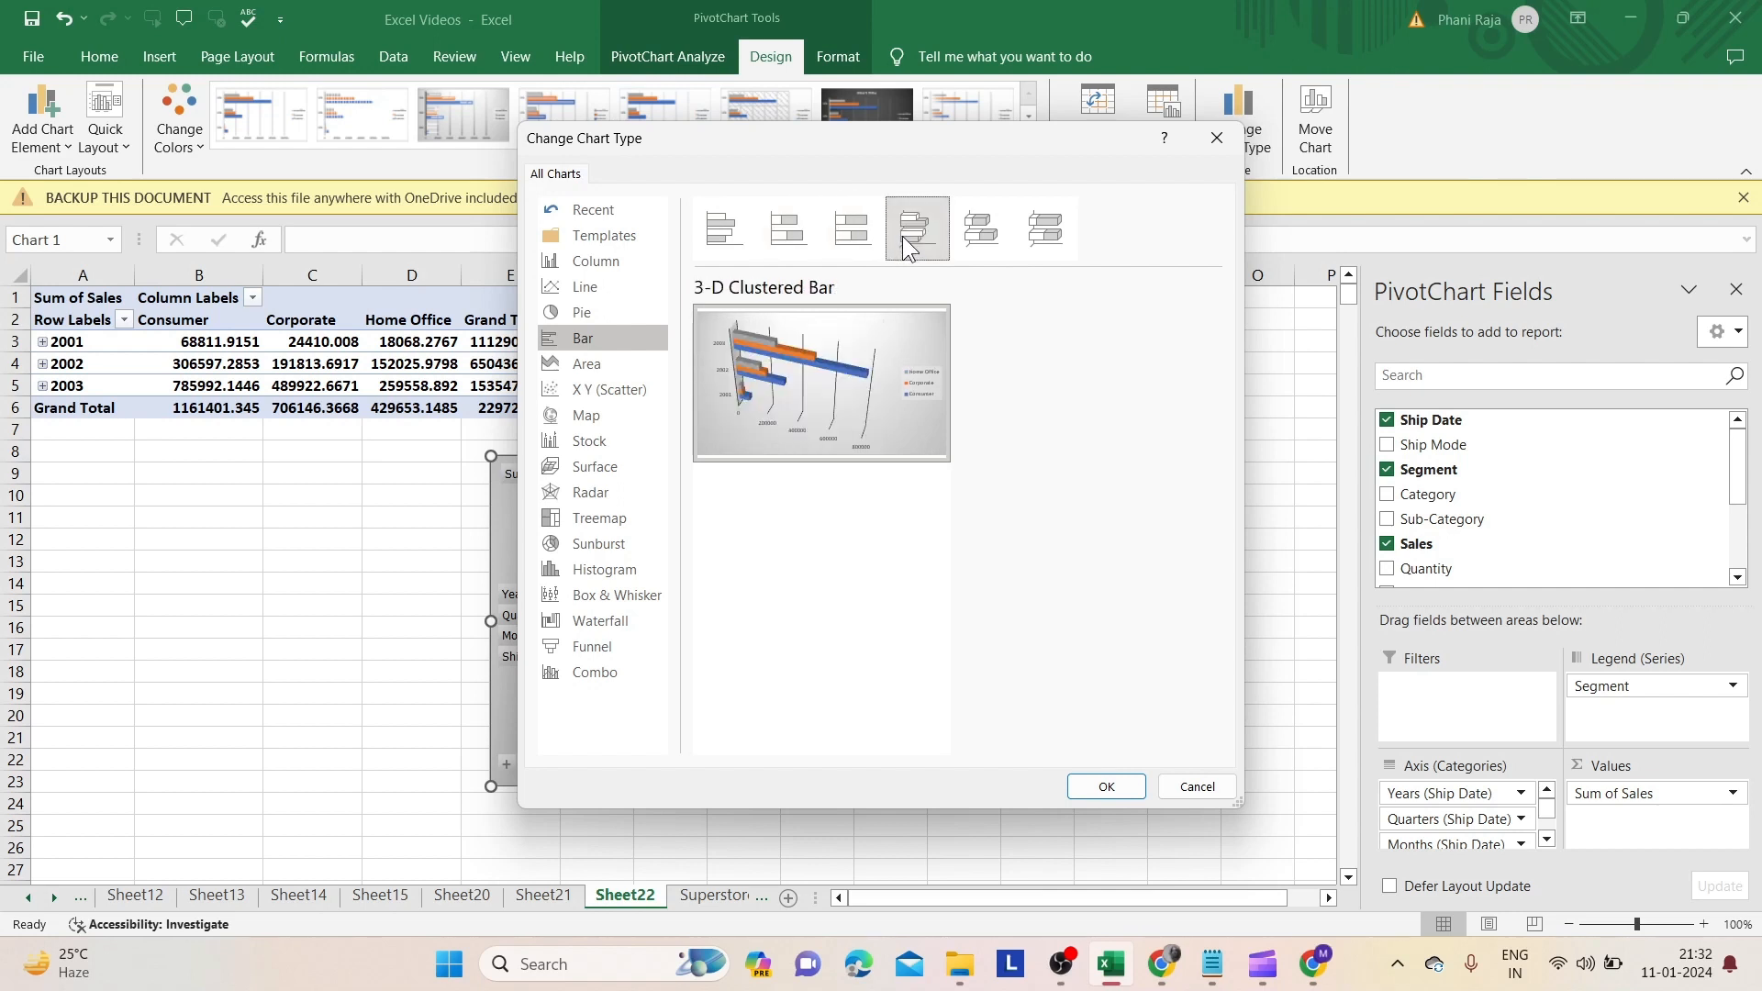
{"action": "left_click", "coordinate": [955, 234]}
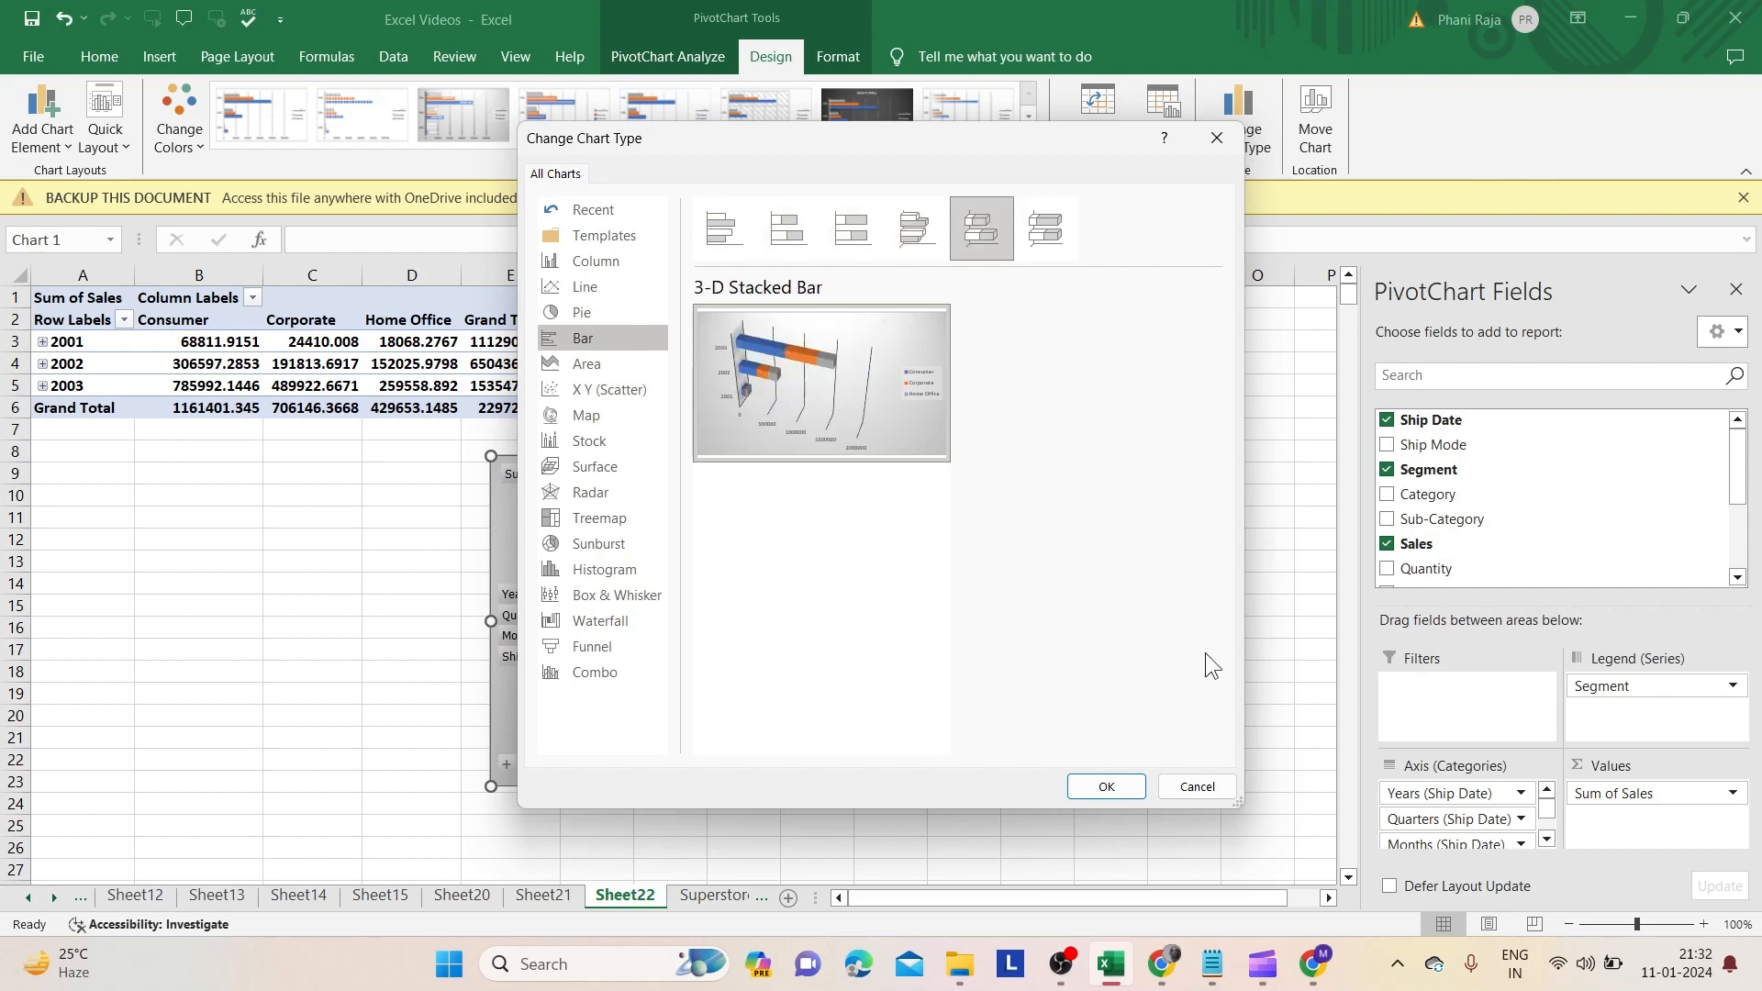
{"action": "left_click", "coordinate": [1106, 786]}
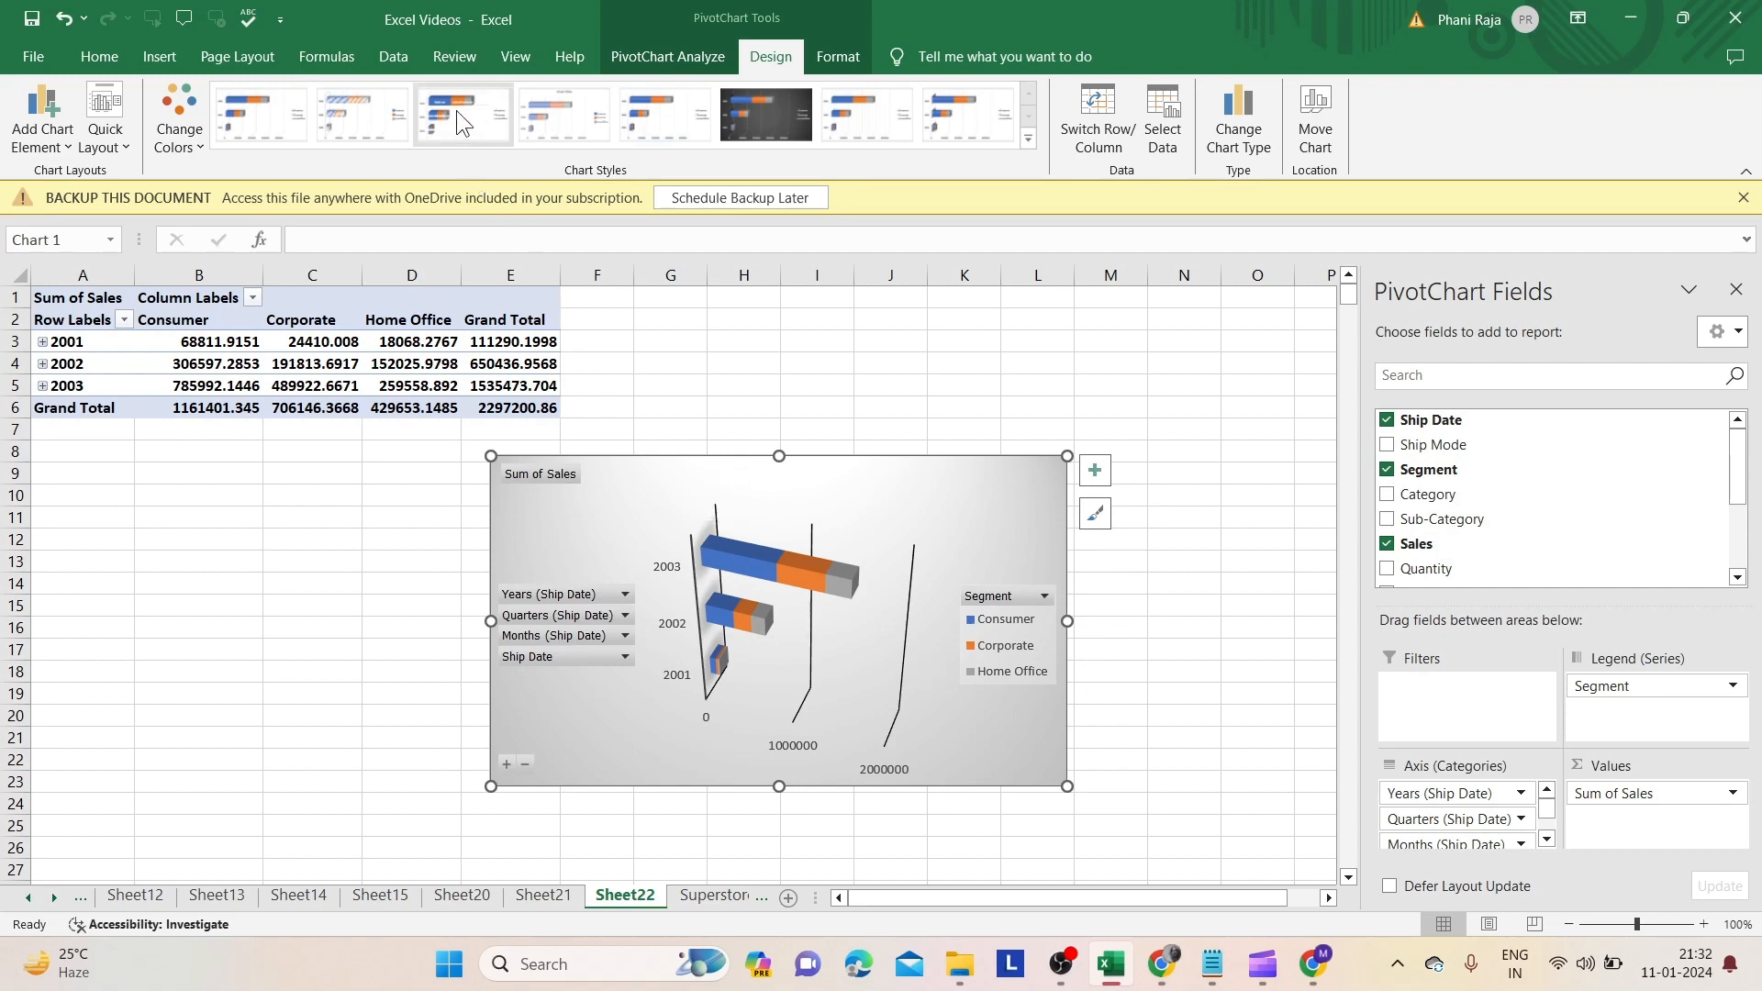
- Try two chart styles on the bar chart, ending with the first style that adds a chart title
{"action": "left_click", "coordinate": [360, 124]}
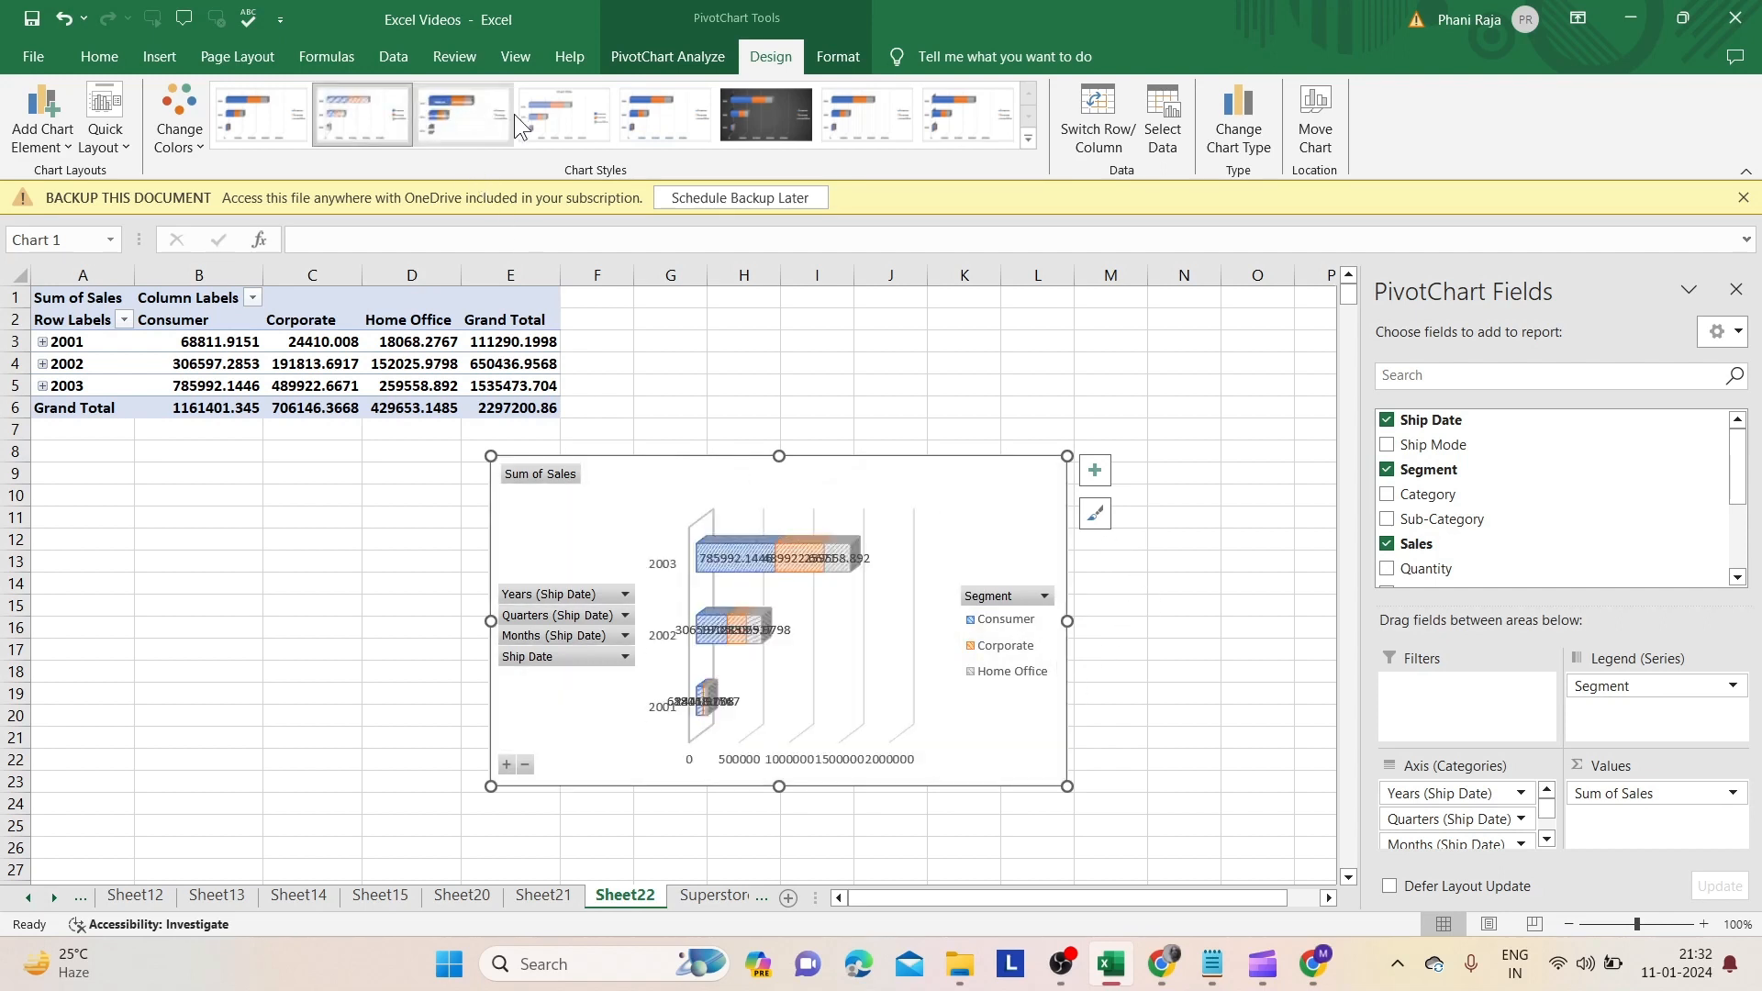
{"action": "left_click", "coordinate": [280, 110]}
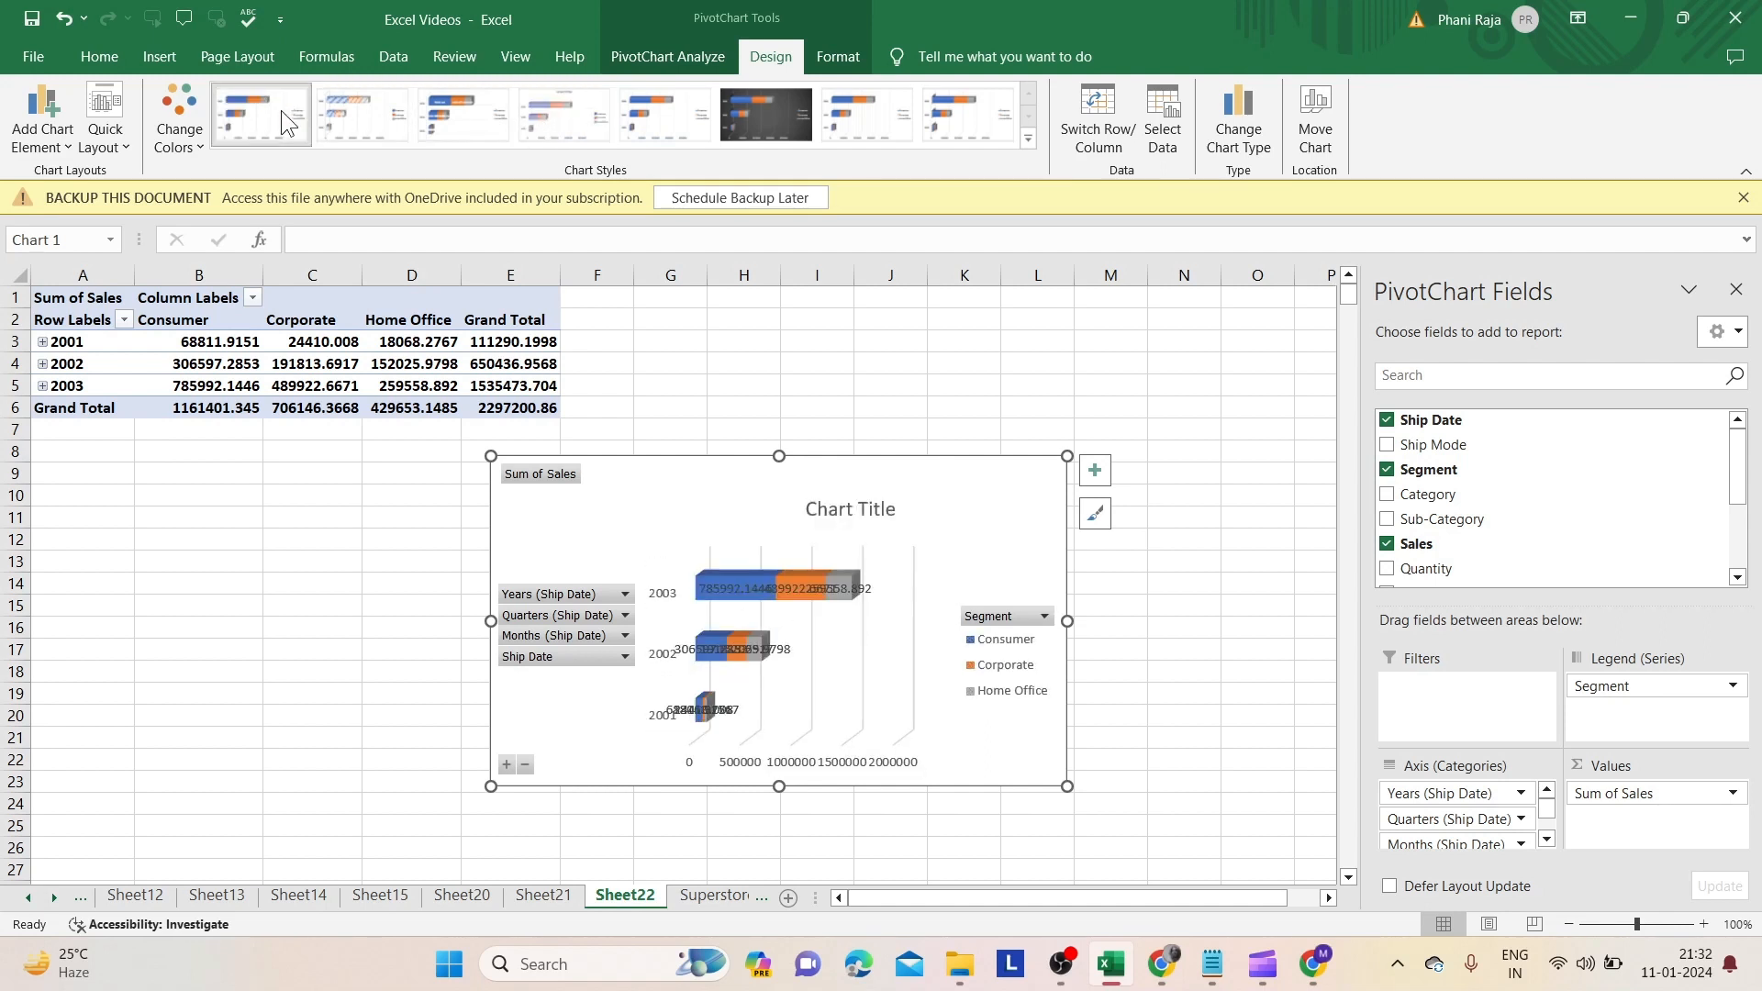